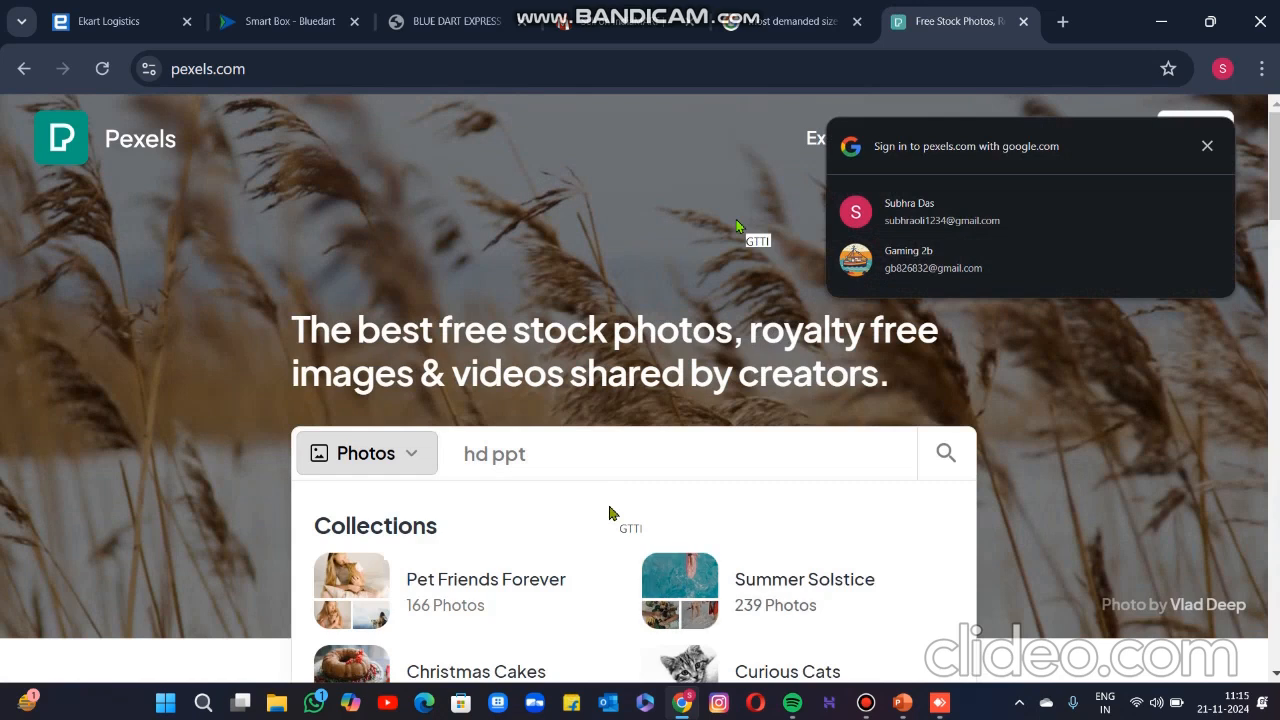
# - Search Pexels photos for "hd powerpoint background"
pyautogui.press('Return')
pyautogui.press('BackSpace')
pyautogui.press('BackSpace')
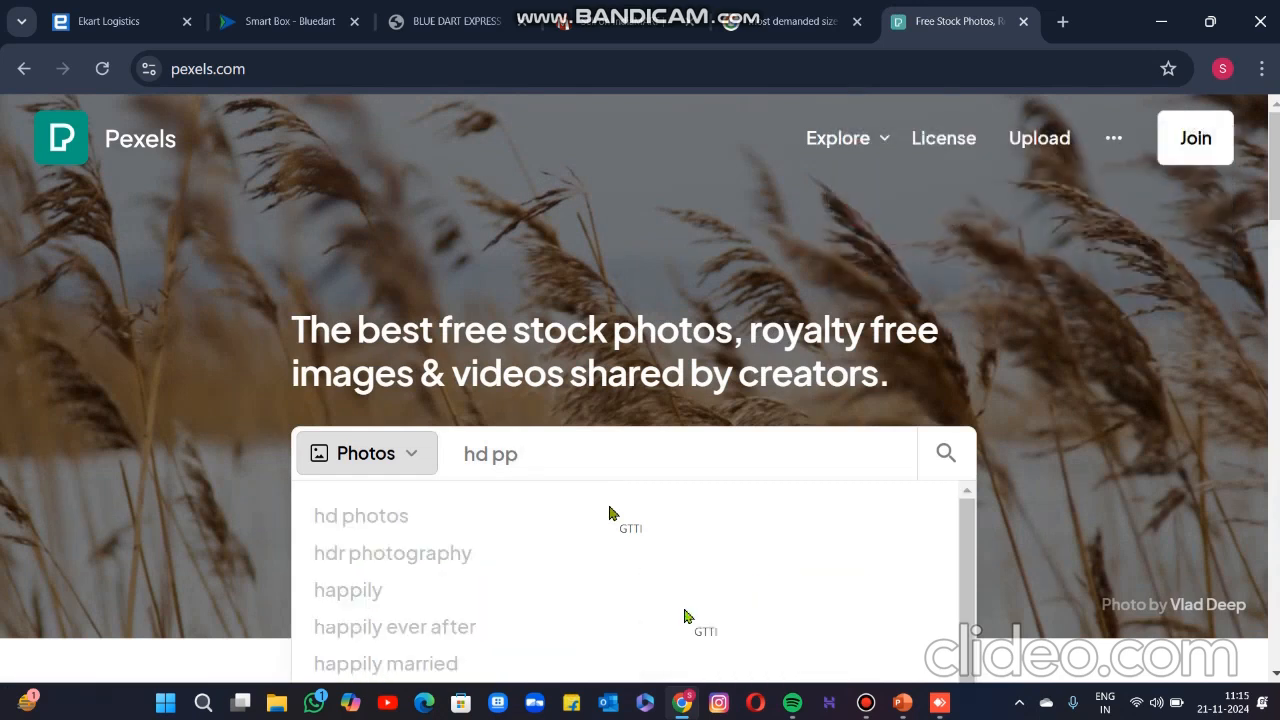
pyautogui.write('ower')
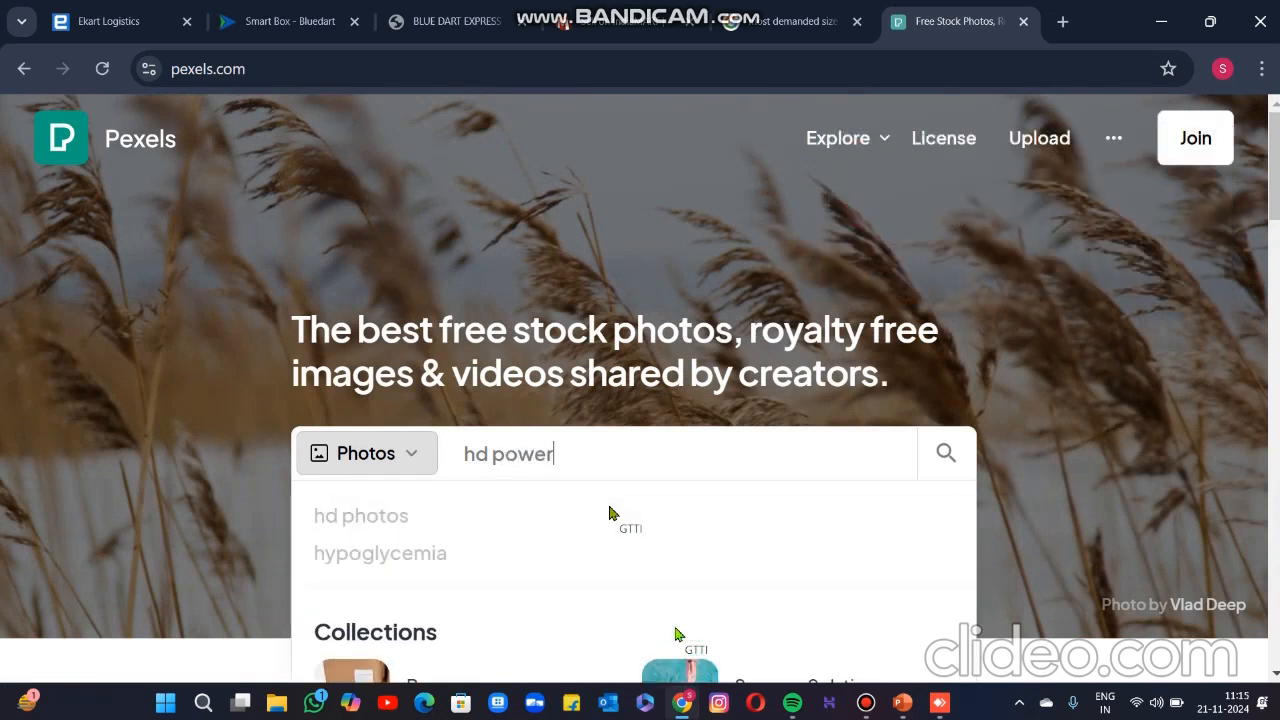
pyautogui.write('point ')
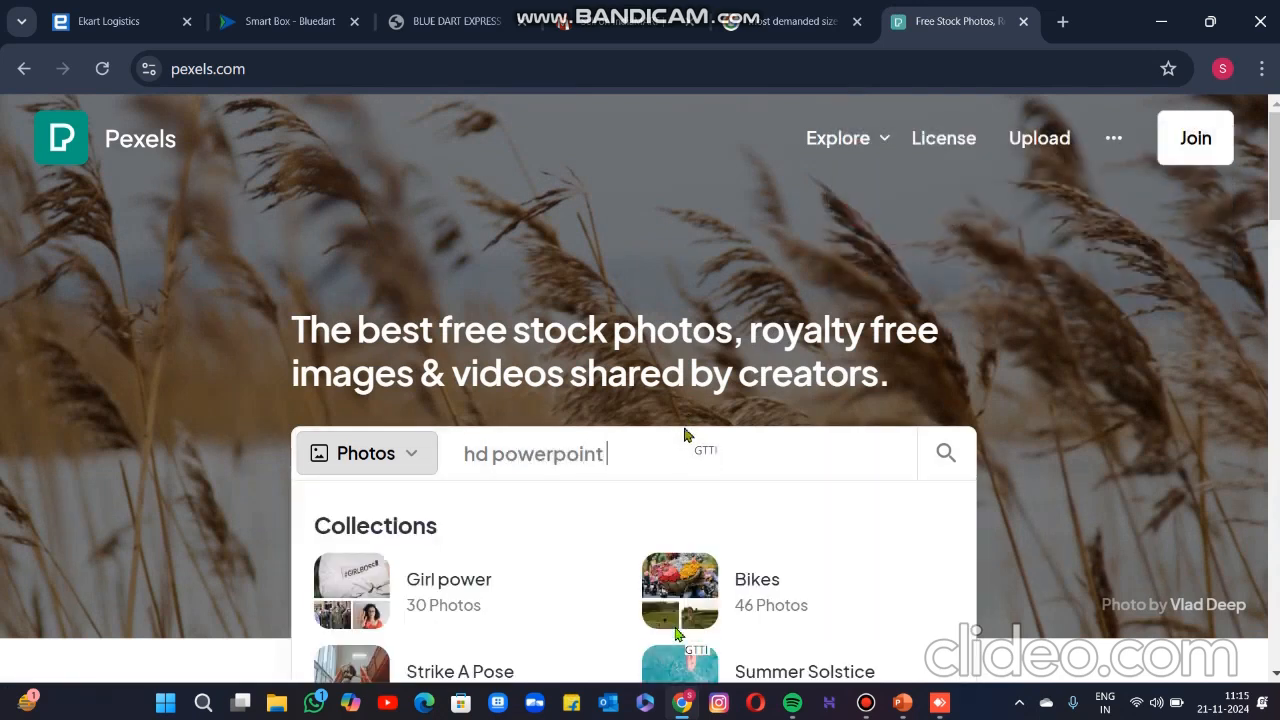
pyautogui.write('bac')
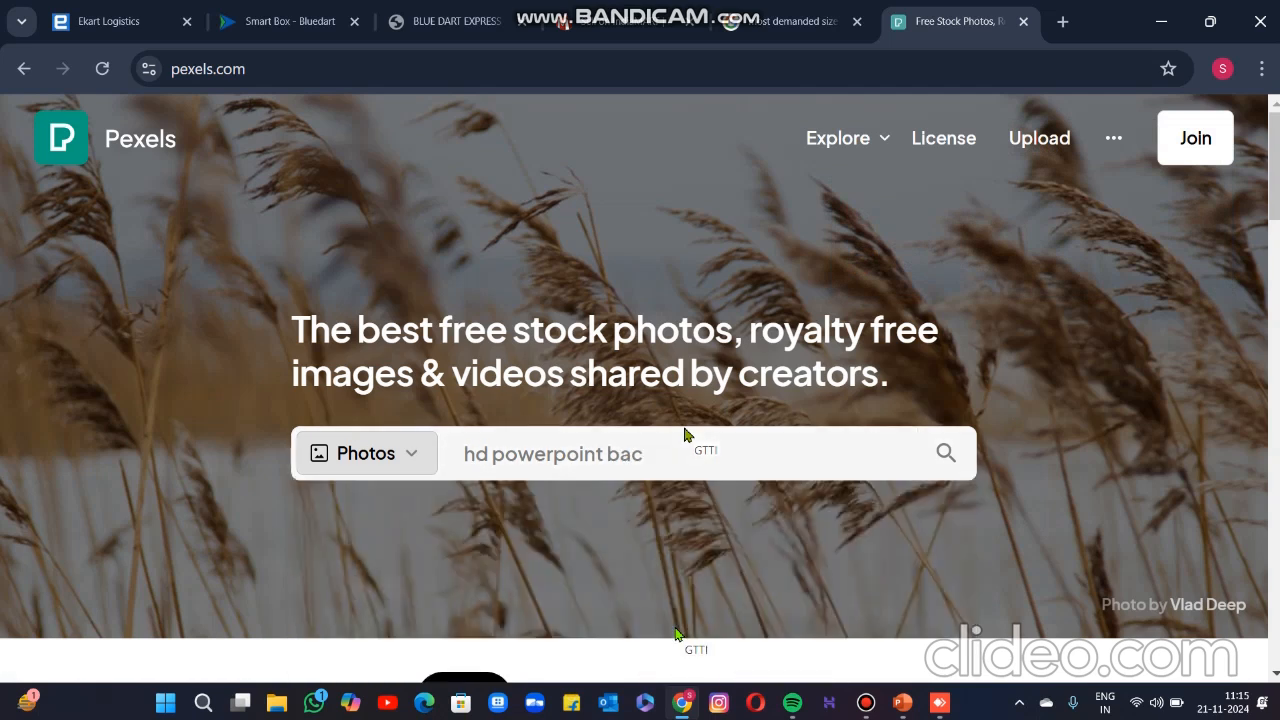
pyautogui.write('kground')
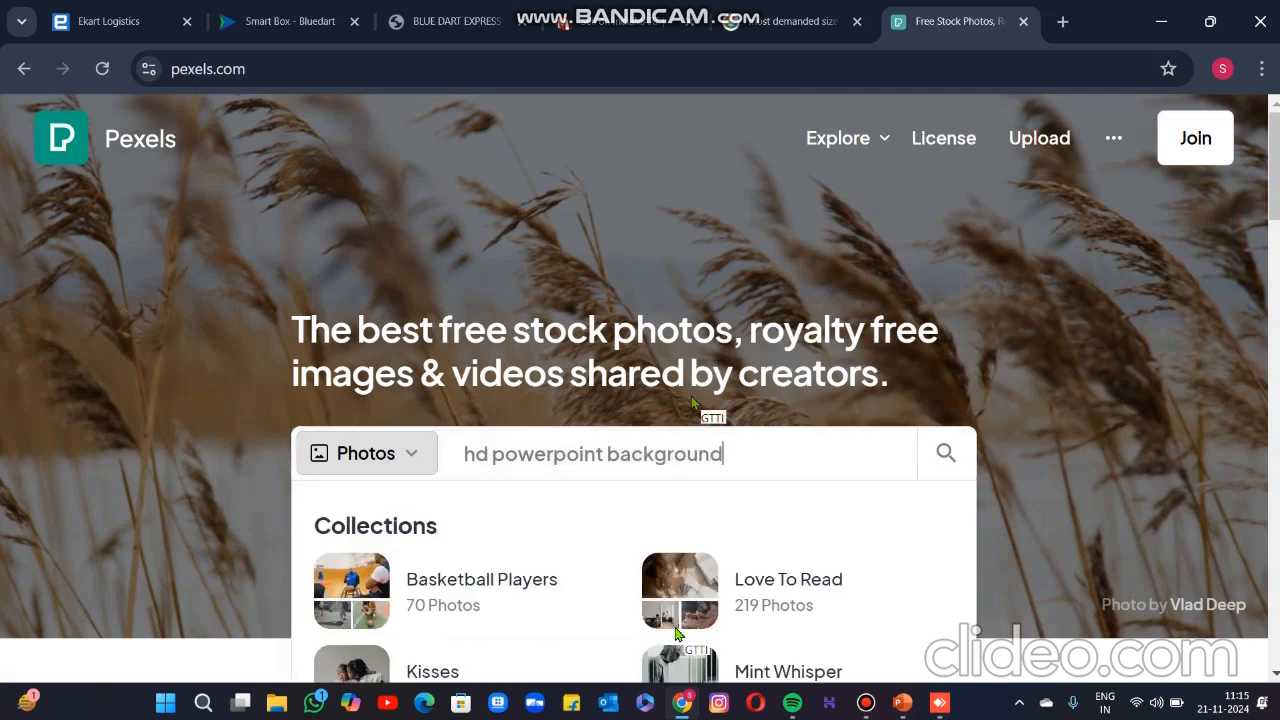
pyautogui.press('Return')
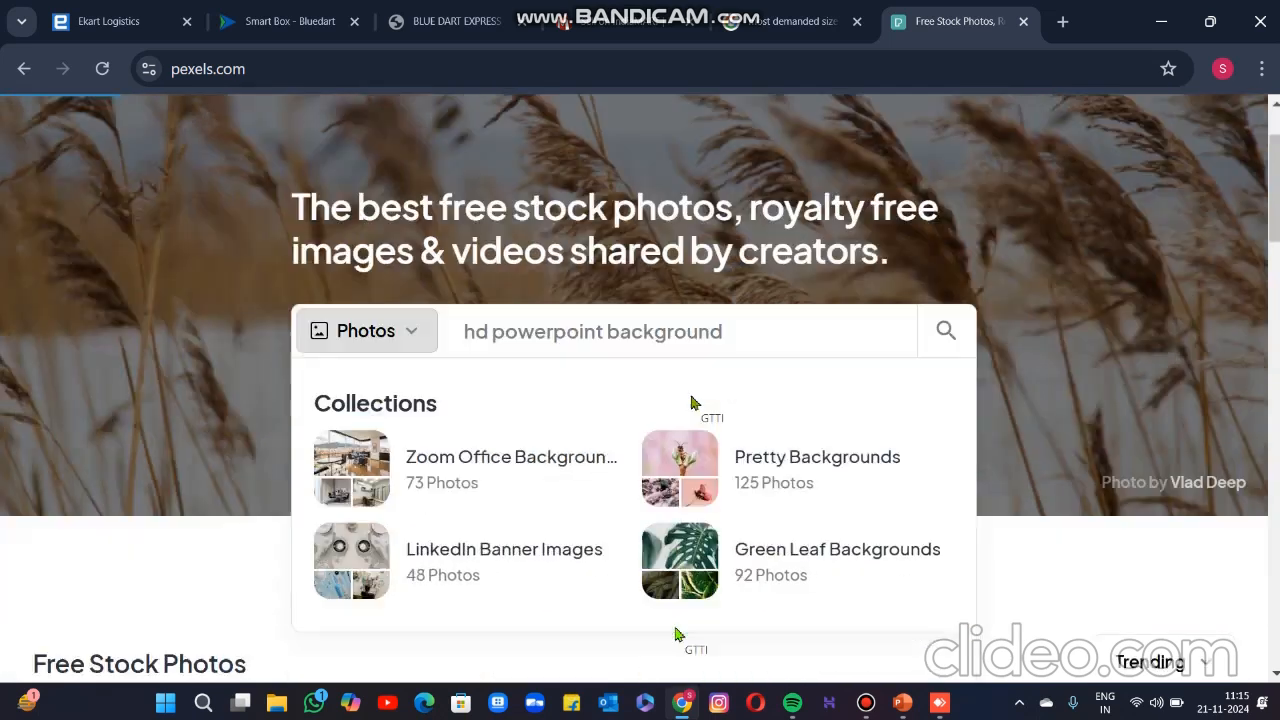
# - Download the photo of the curved golden grass stalk from the search results and dismiss the donation pop-up
pyautogui.scroll(-10, 691, 403)
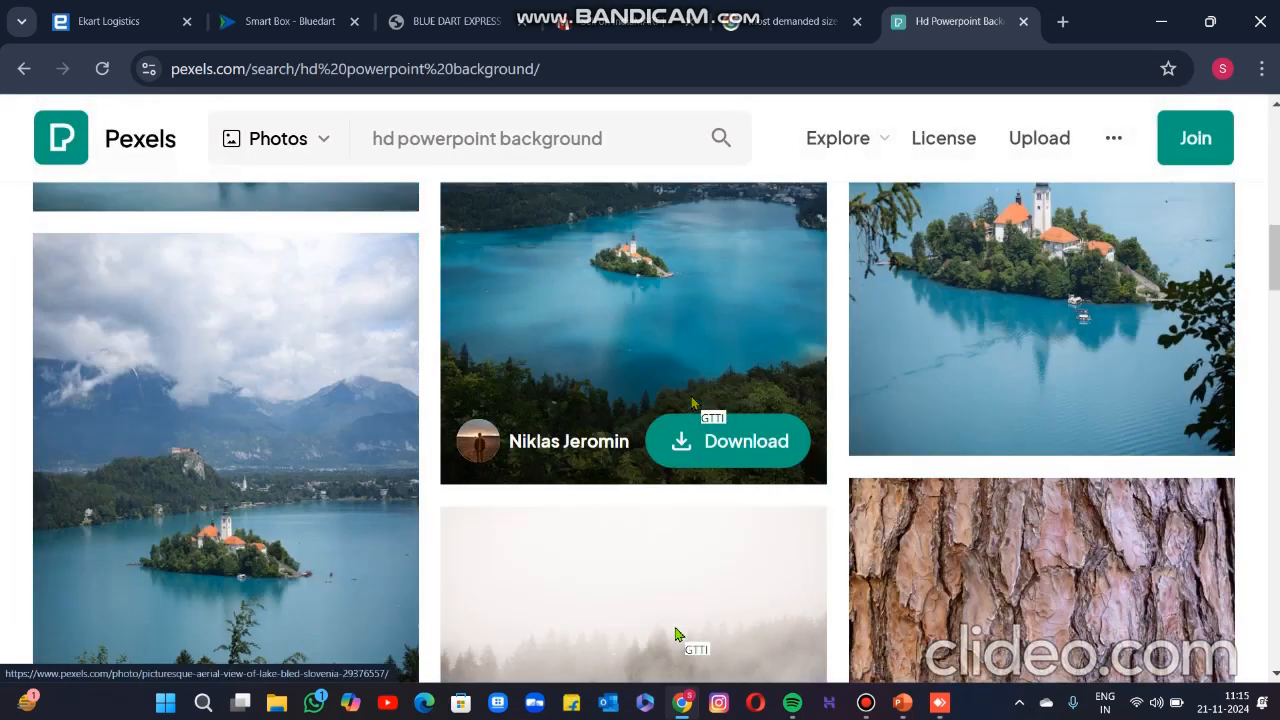
pyautogui.scroll(-10, 691, 403)
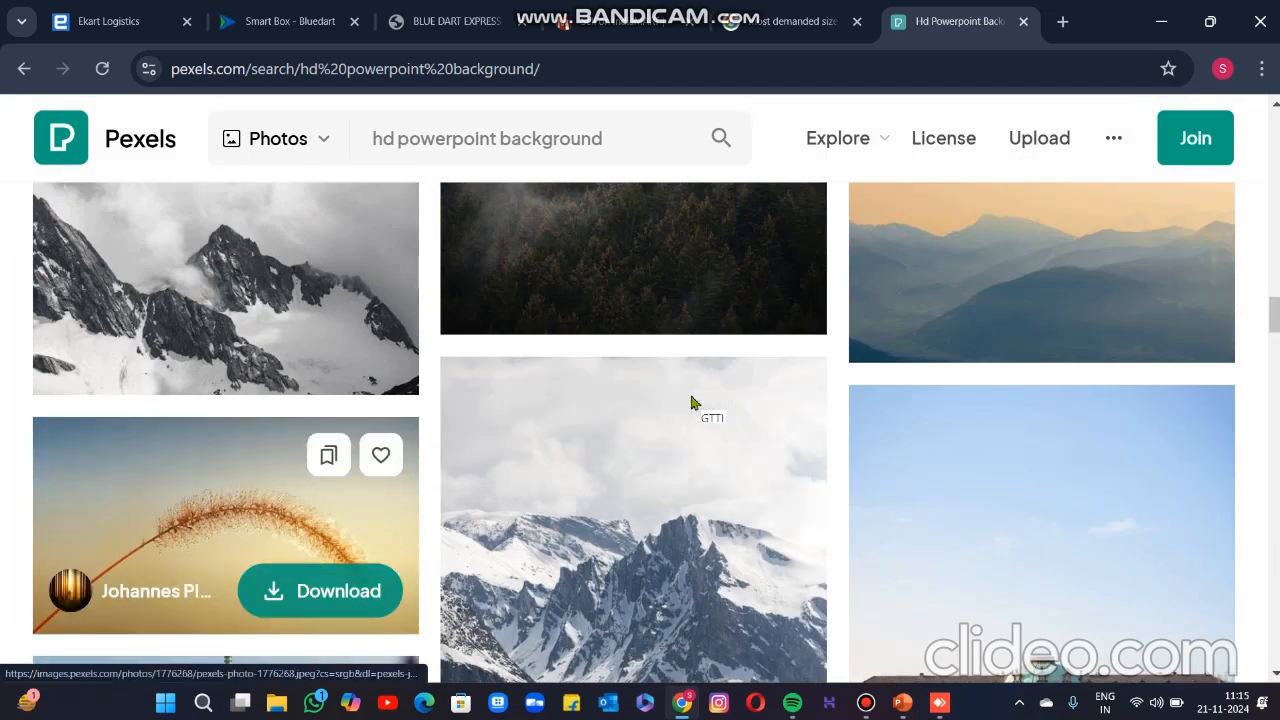
pyautogui.click(324, 590)
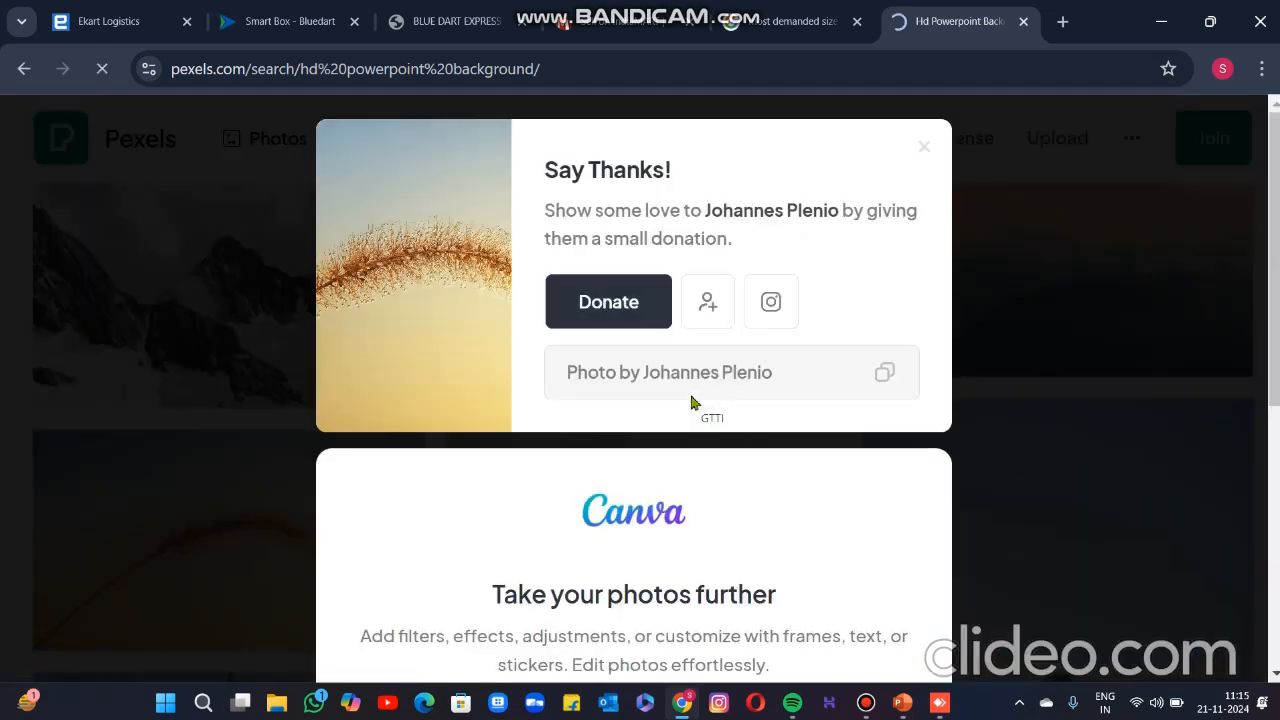
pyautogui.press('Escape')
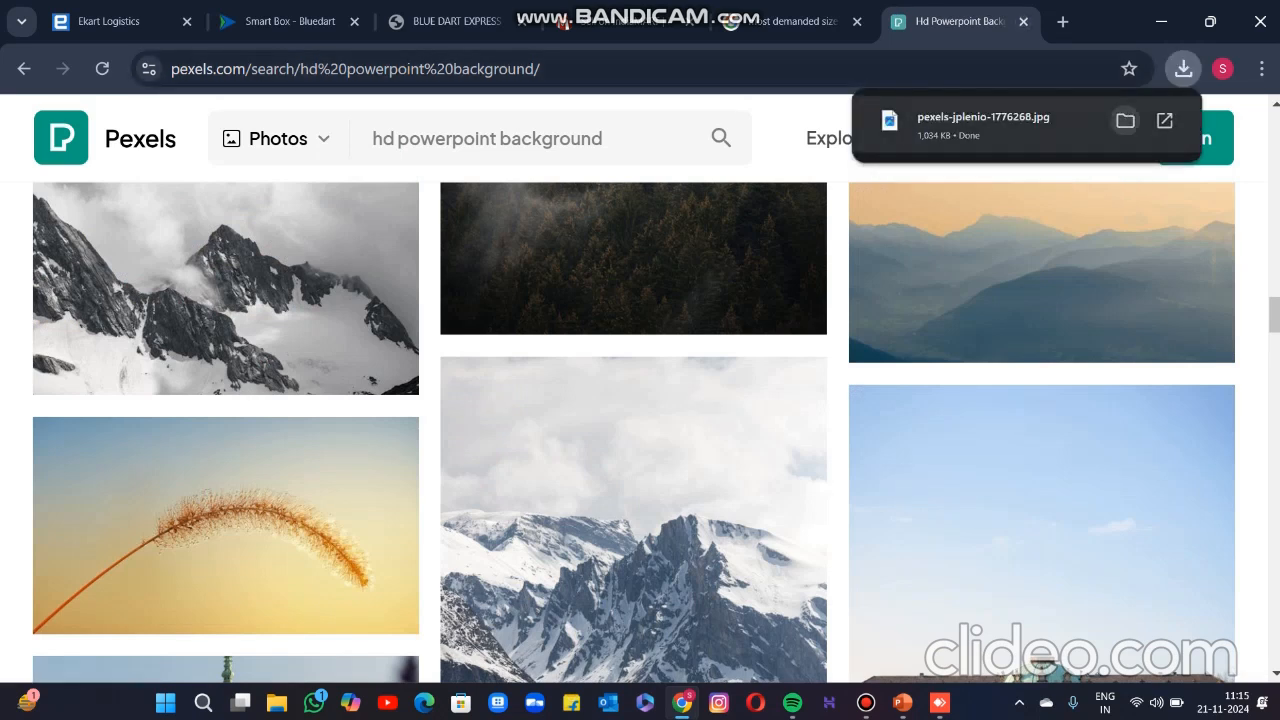
# - Move the downloaded image pexels-jplenio-1776268 from the Downloads folder to the desktop
pyautogui.click(1124, 120)
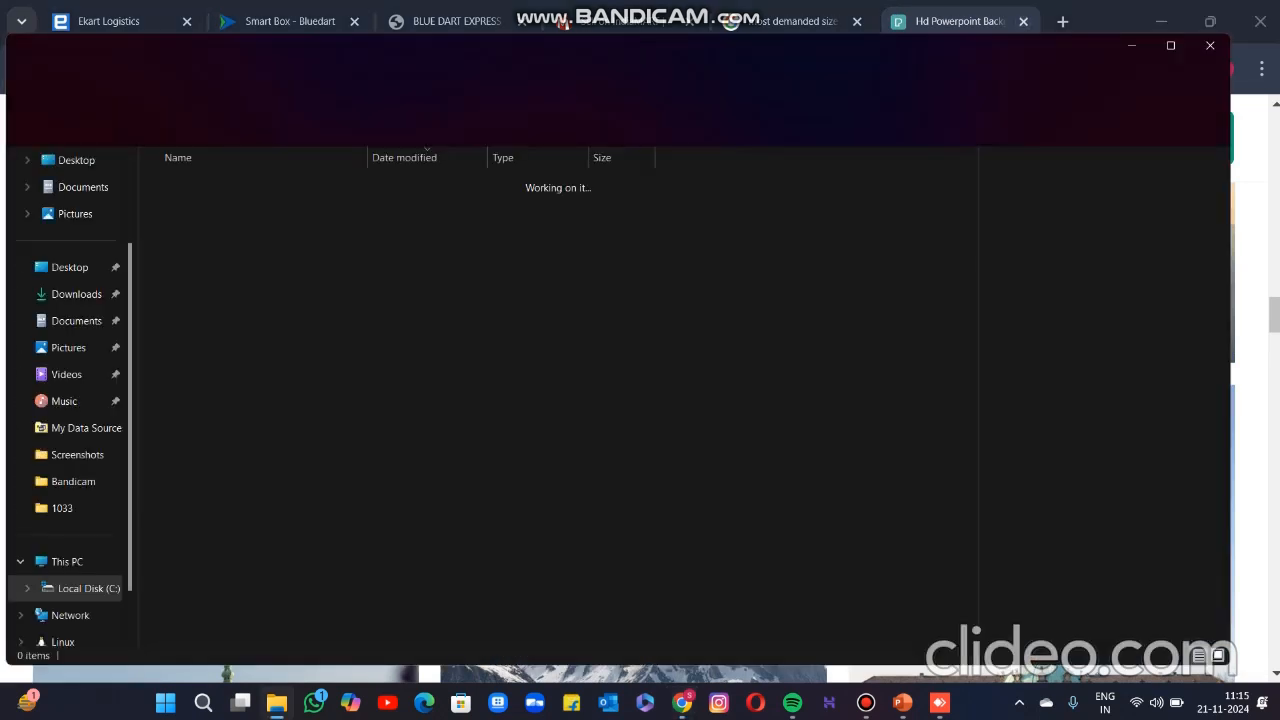
pyautogui.rightClick(215, 204)
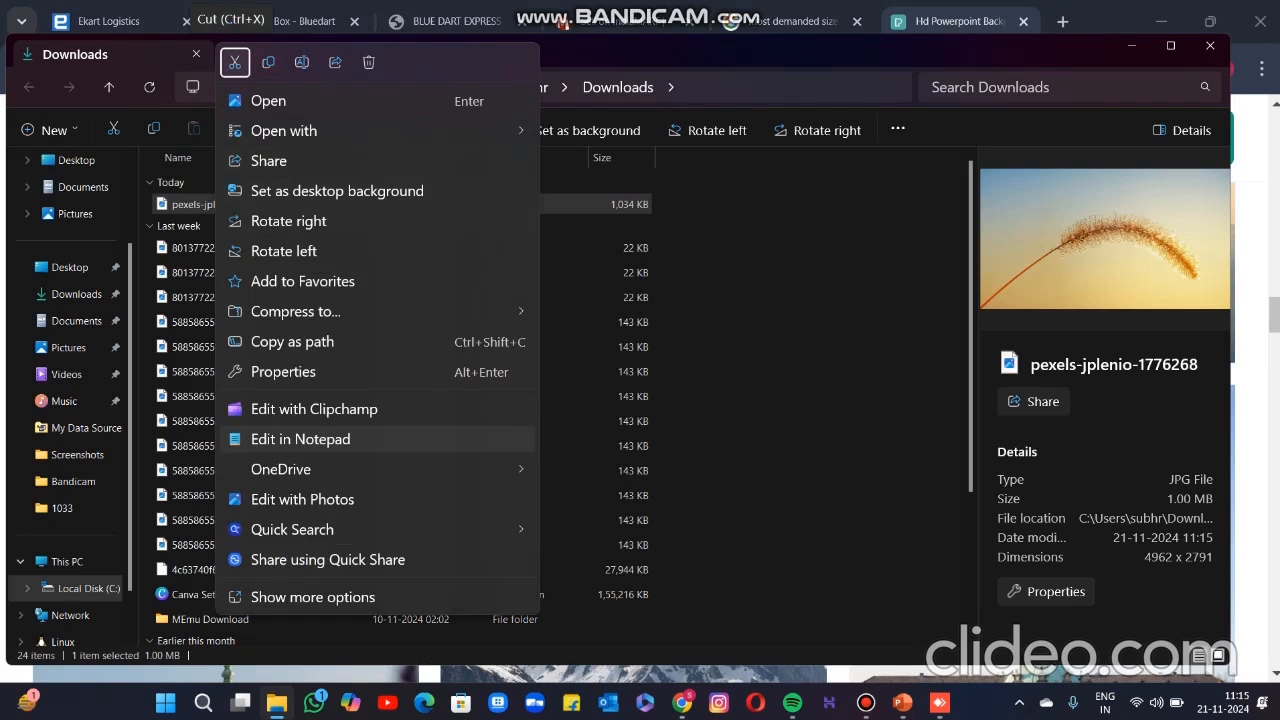
pyautogui.click(234, 62)
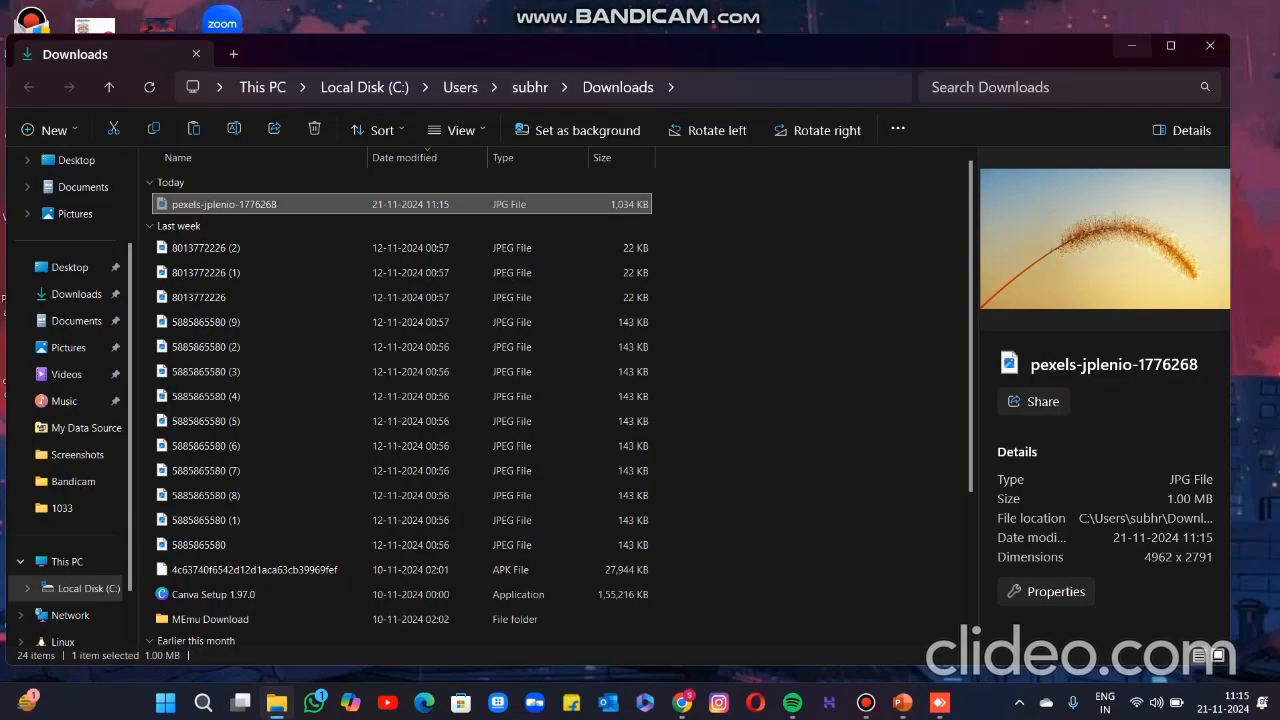
pyautogui.click(1210, 45)
pyautogui.rightClick(714, 128)
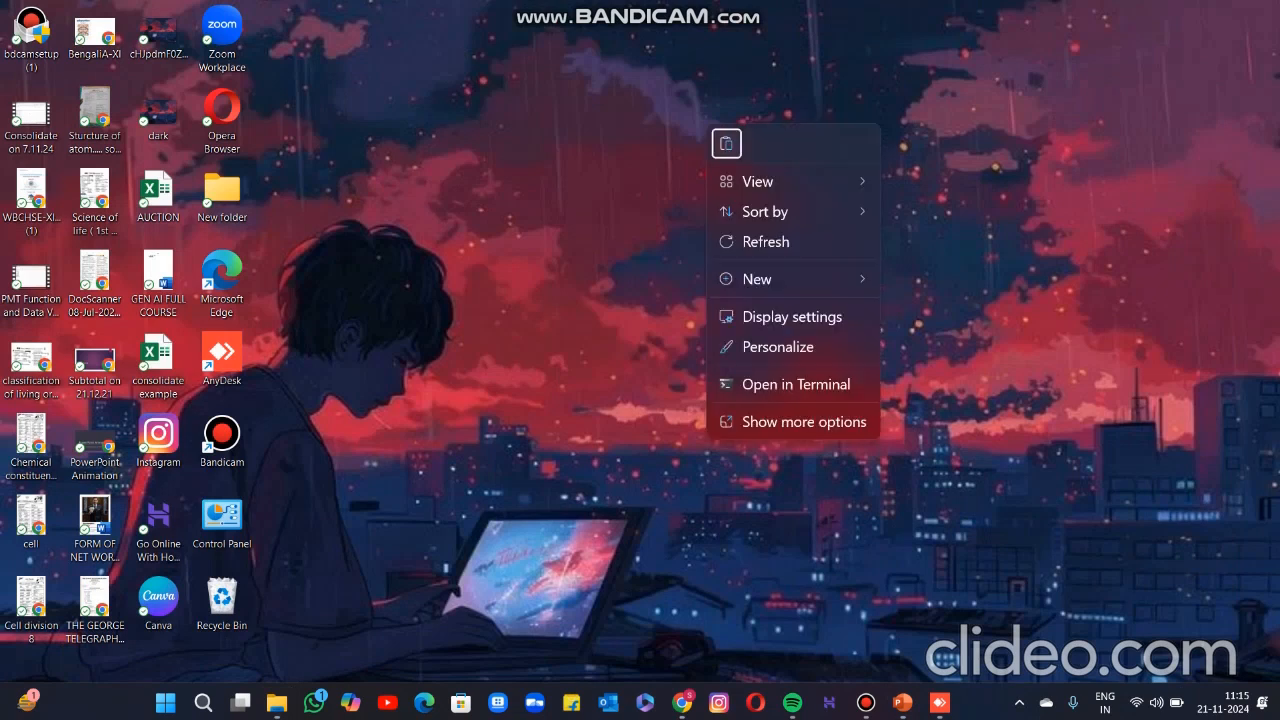
pyautogui.click(726, 143)
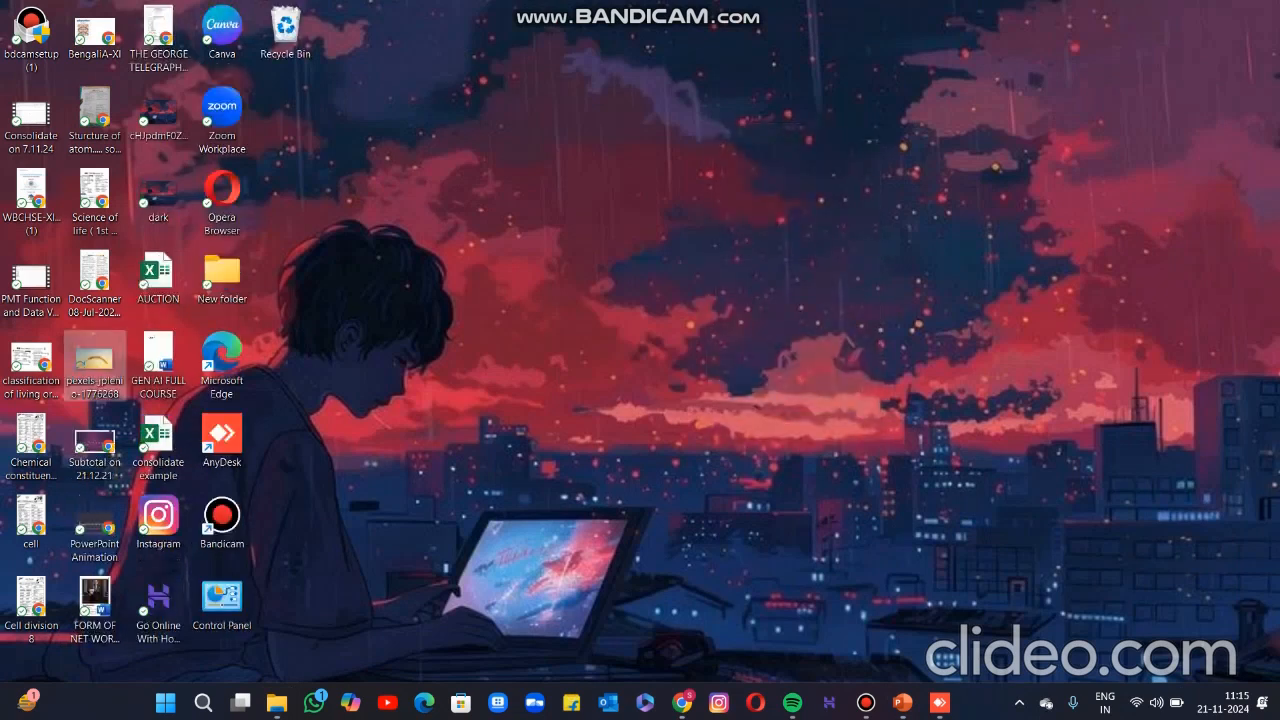
# - Sort the desktop items by date modified
pyautogui.rightClick(613, 238)
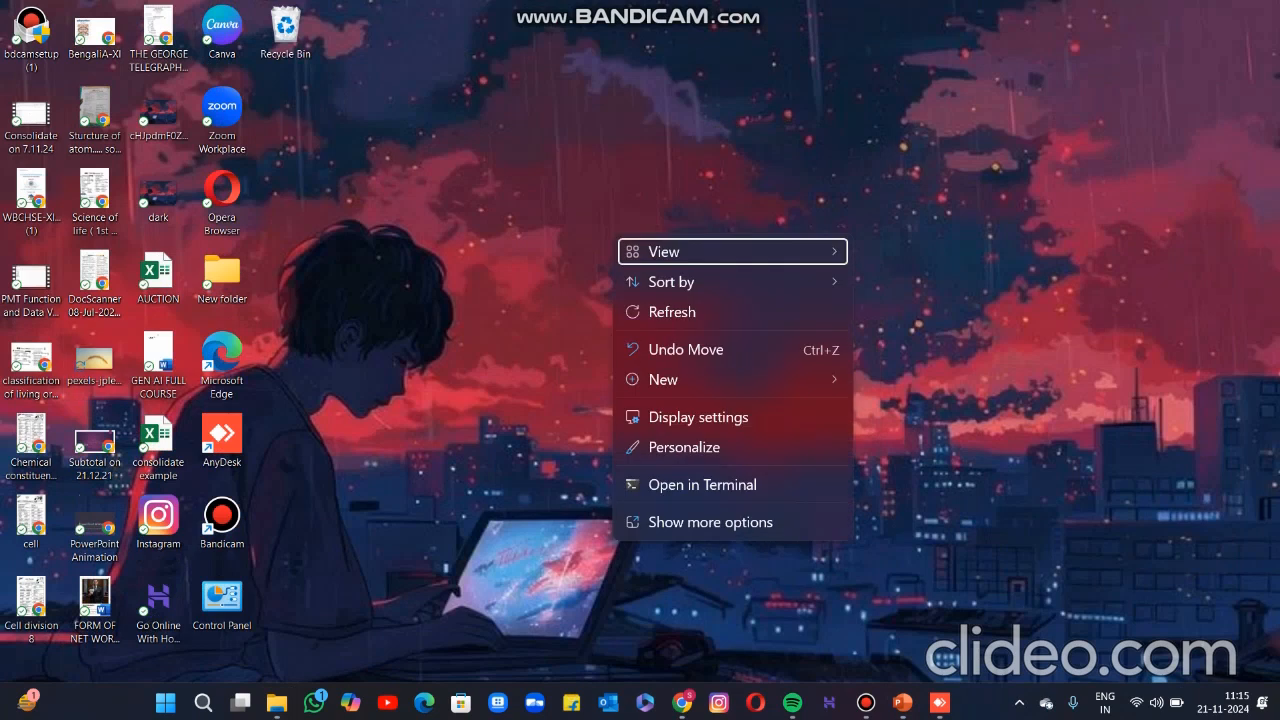
pyautogui.moveTo(700, 282)
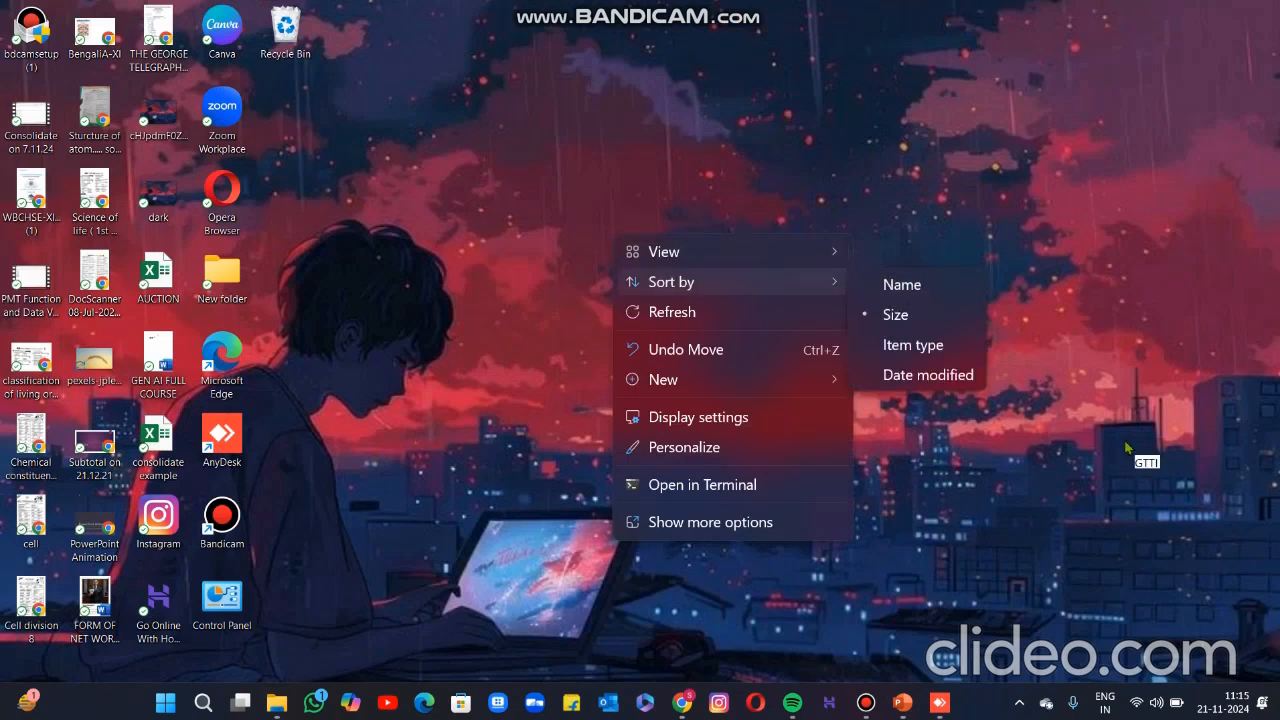
pyautogui.click(928, 374)
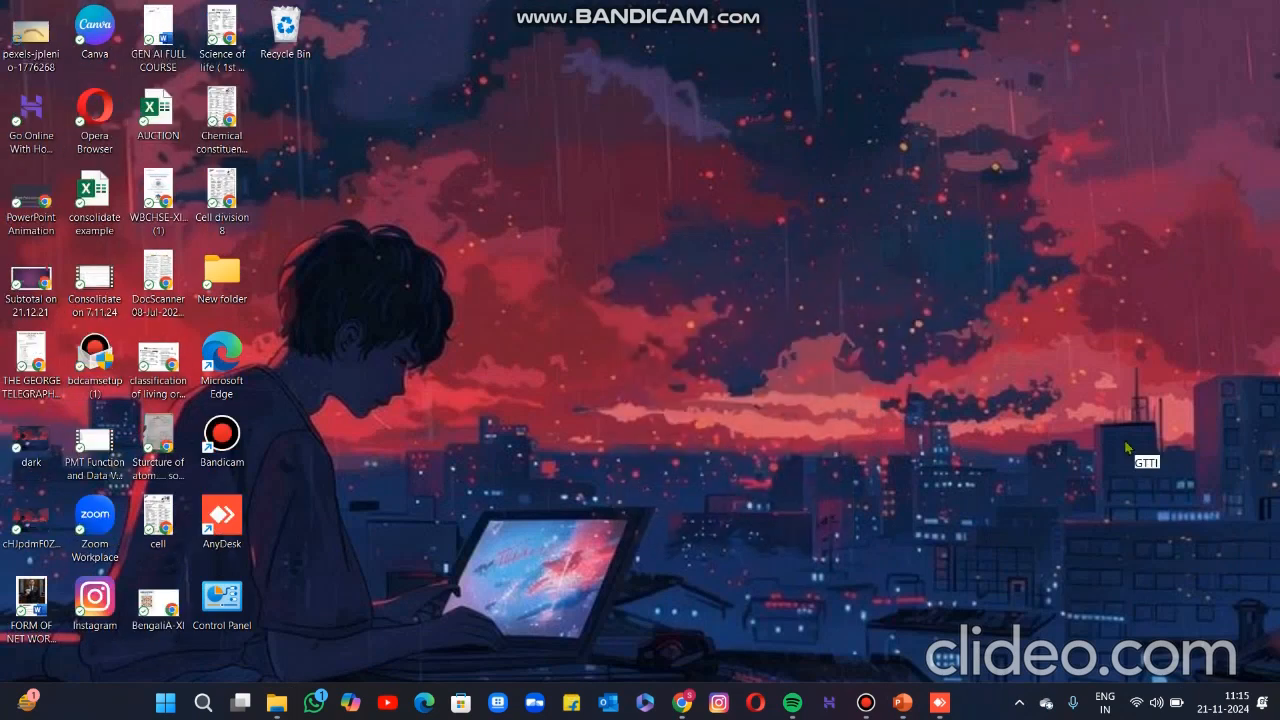
# - Switch to PowerPoint's Presentation1 and open the Format Background options for the title slide
pyautogui.moveTo(903, 702)
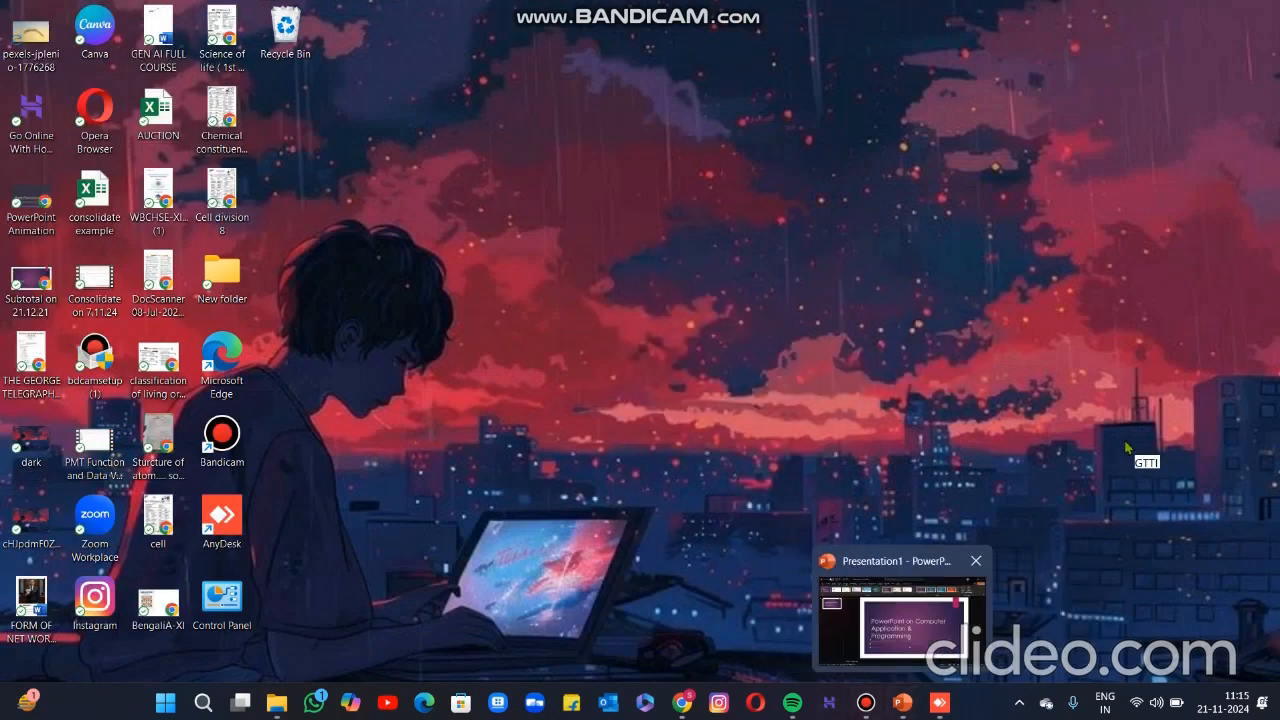
pyautogui.click(903, 620)
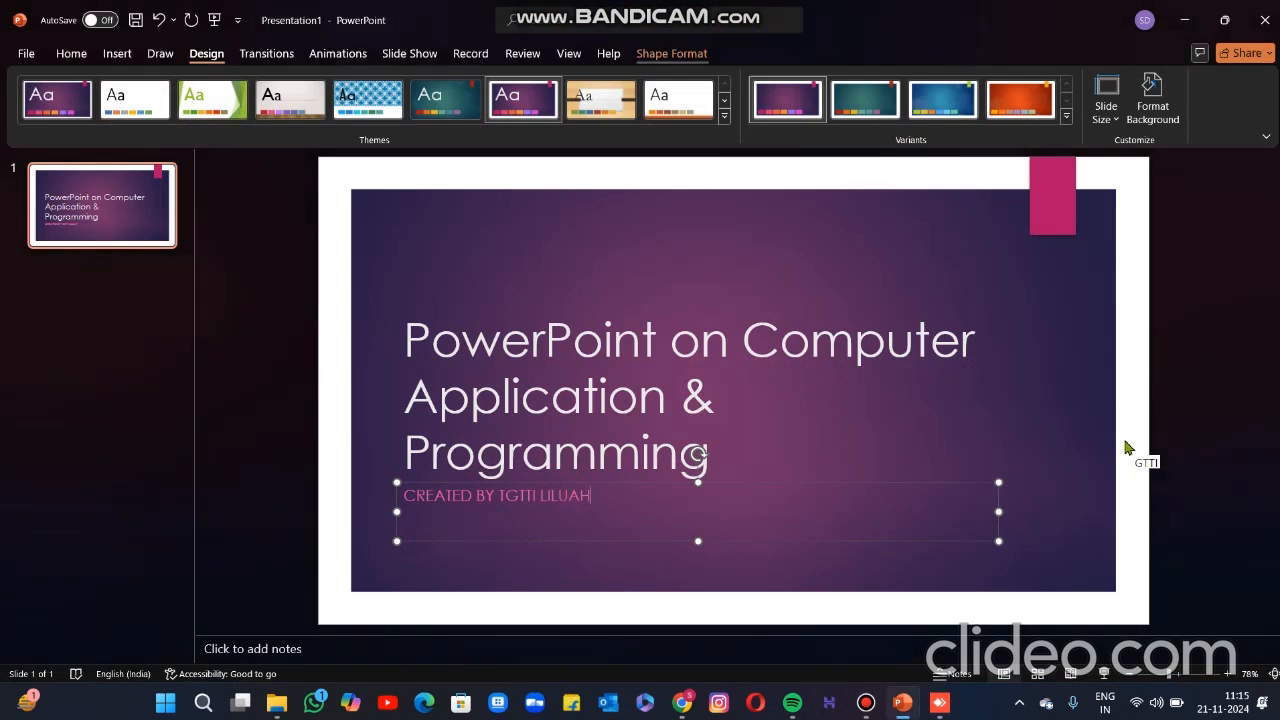
pyautogui.click(1153, 100)
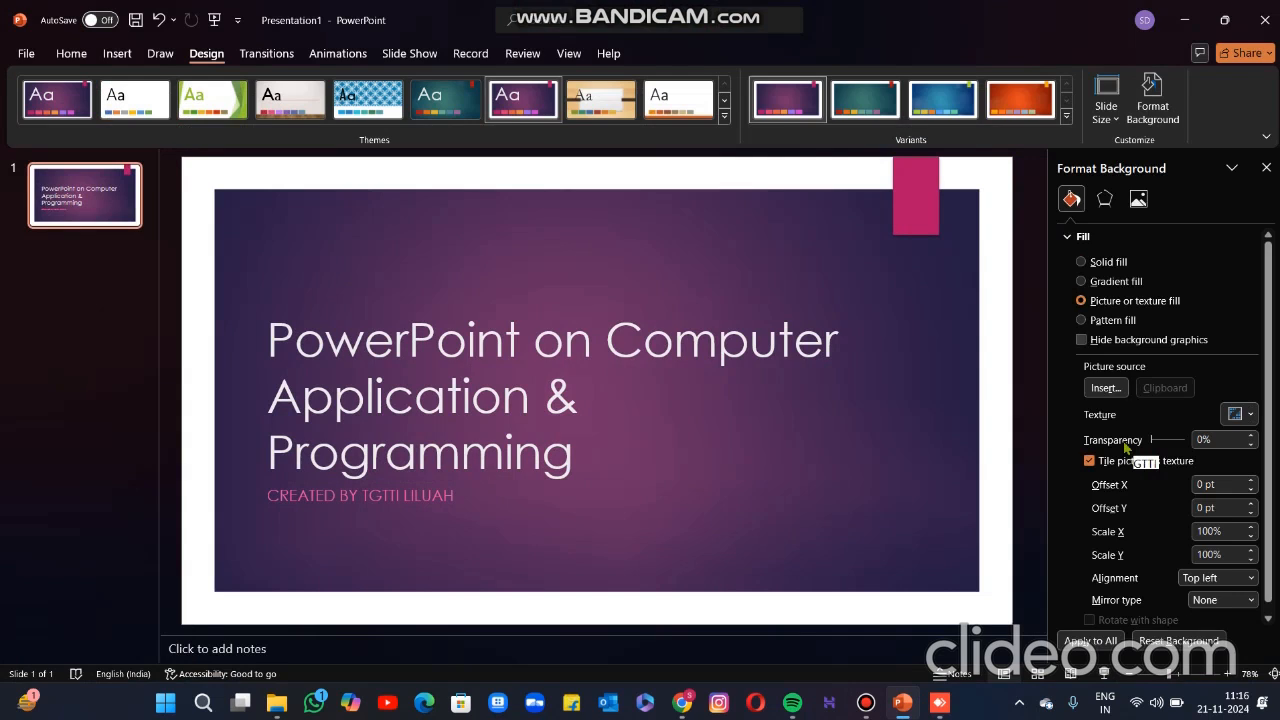
# - Insert the image file pexels-jplenio-1776268 from the Desktop folder as the title slide's background picture fill
pyautogui.press('Return')
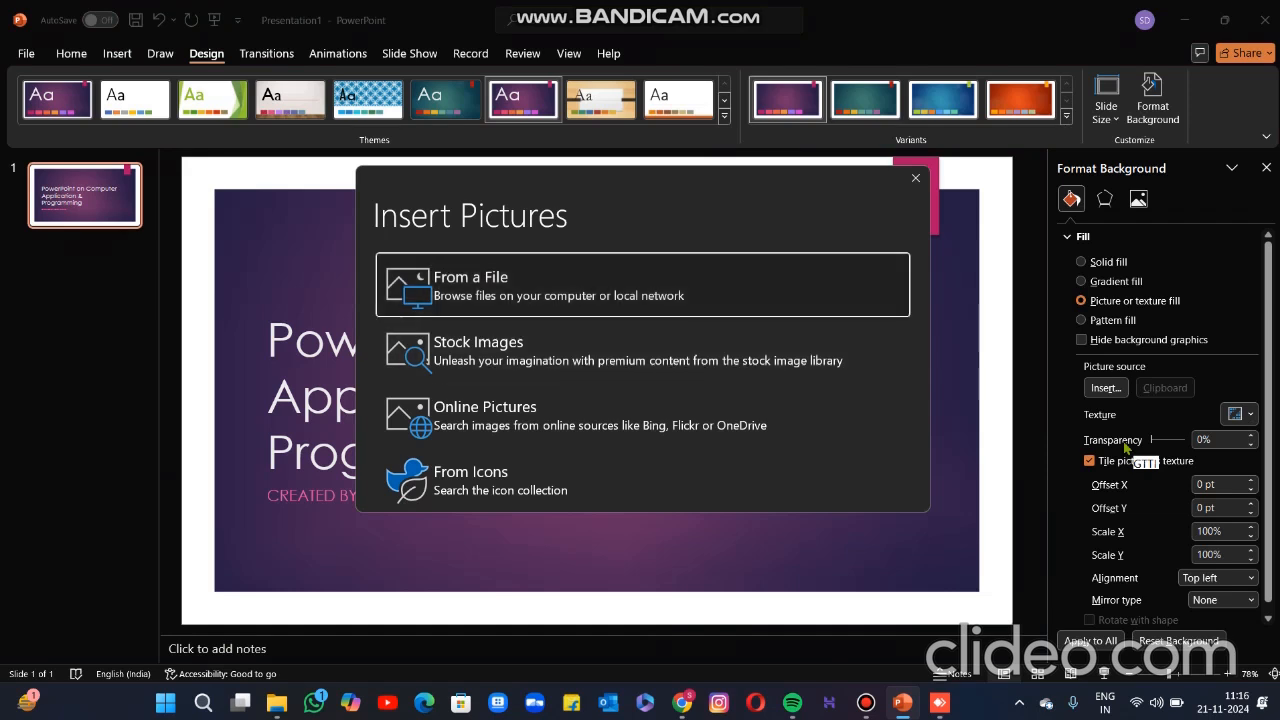
pyautogui.press('Return')
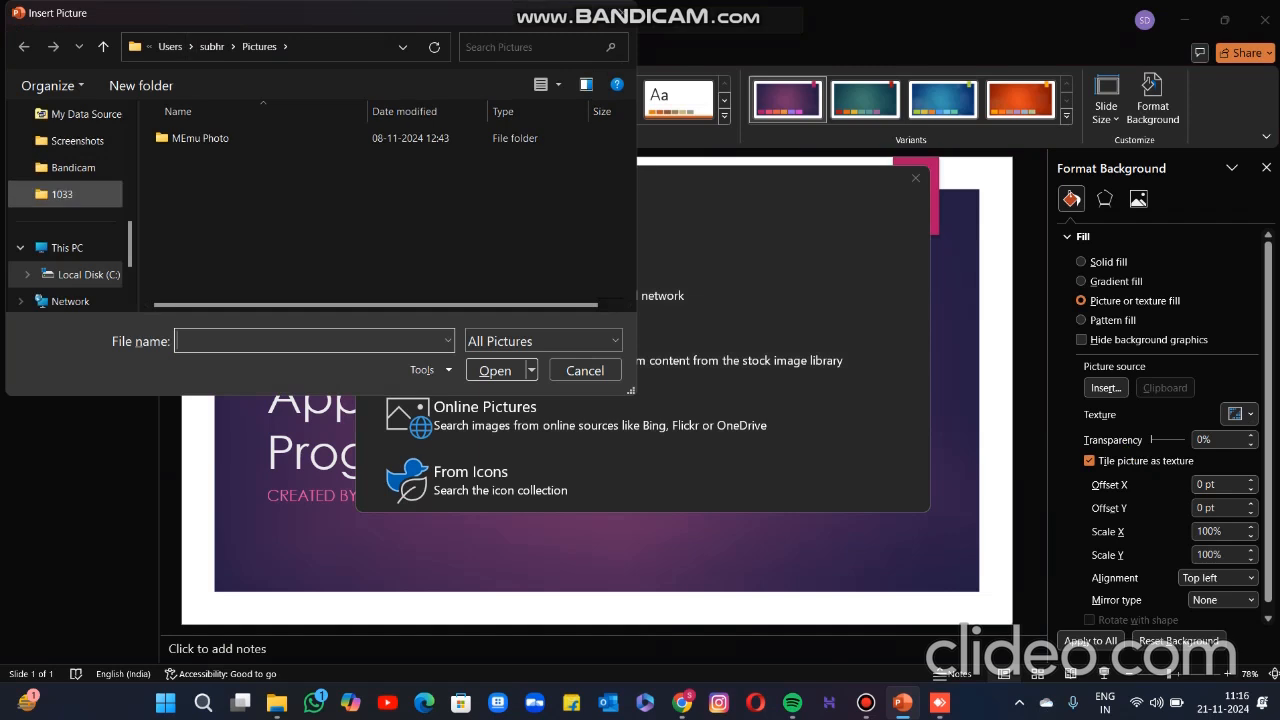
pyautogui.scroll(3, 70, 200)
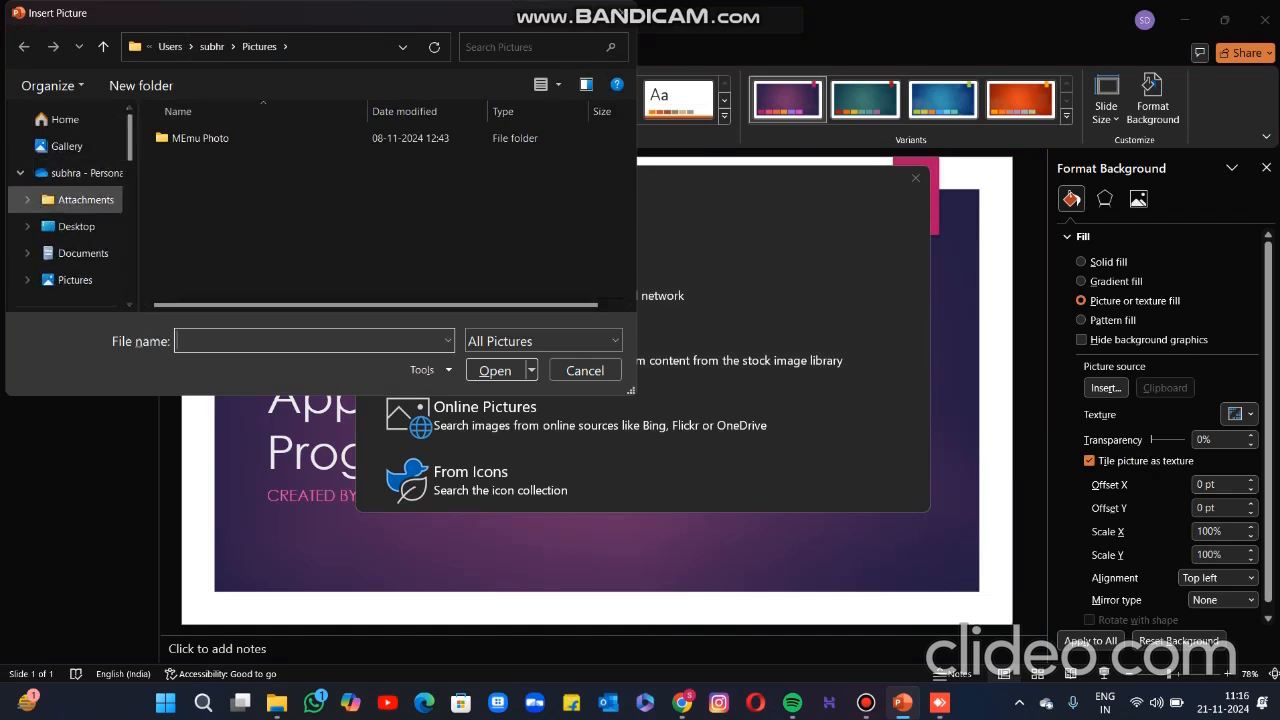
pyautogui.click(76, 226)
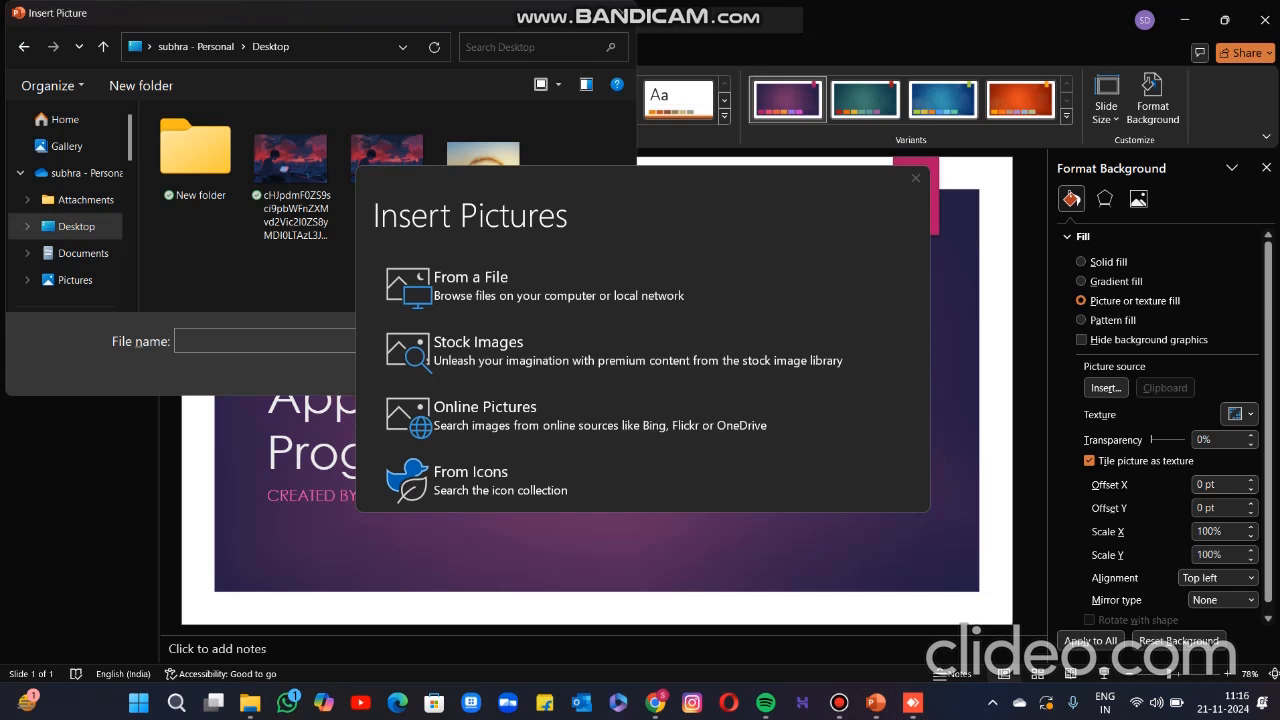
pyautogui.click(484, 150)
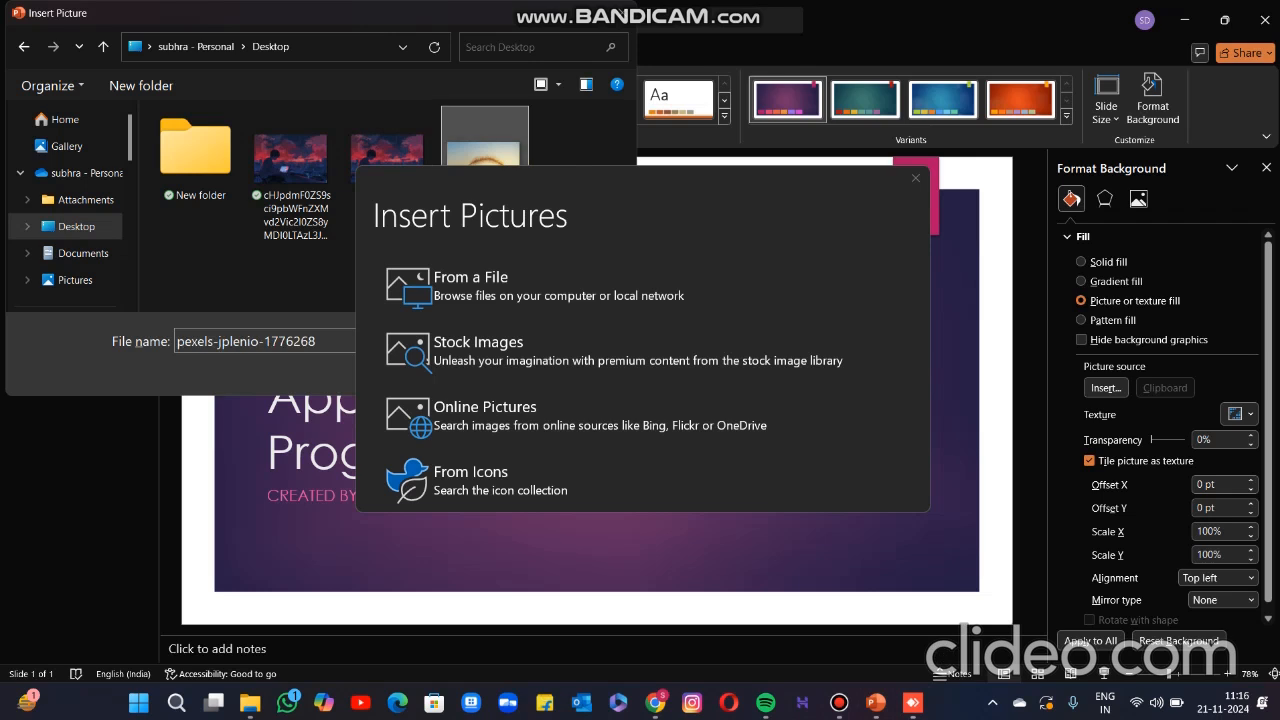
pyautogui.press('Return')
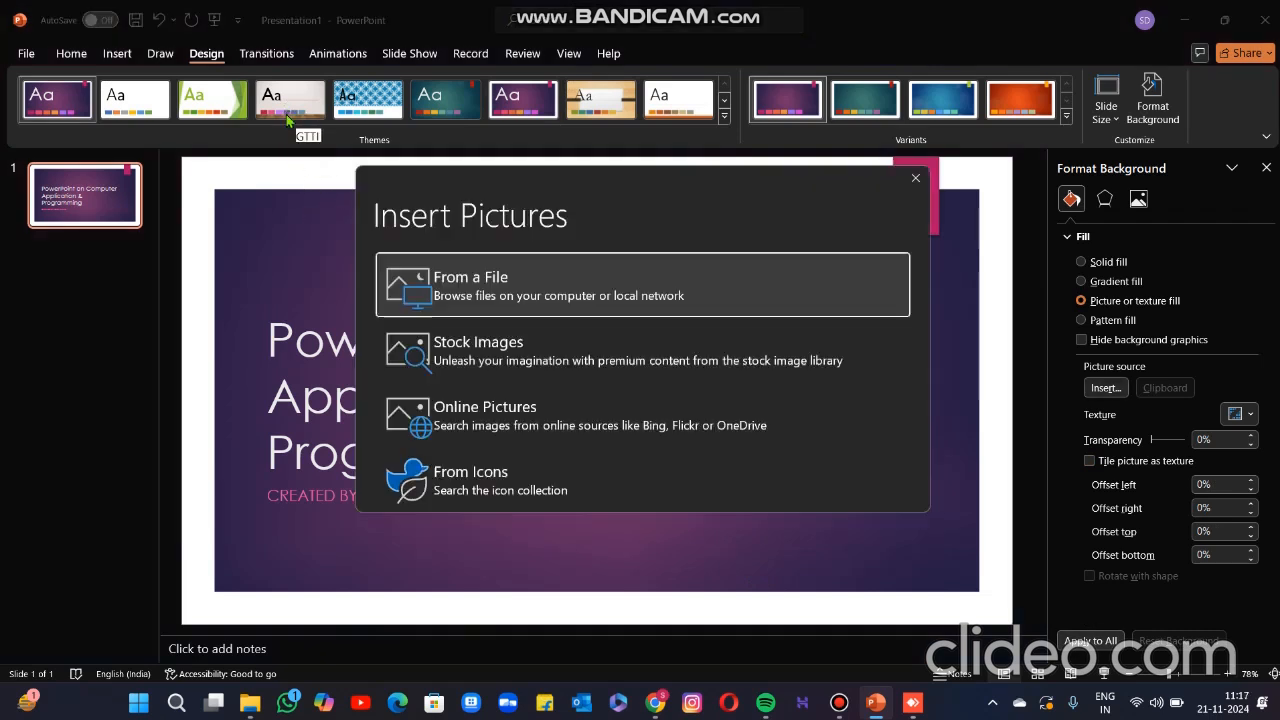
# - Try to apply pexels-jplenio-1776268 from the Desktop folder as the slide background again
pyautogui.click(470, 286)
pyautogui.click(484, 163)
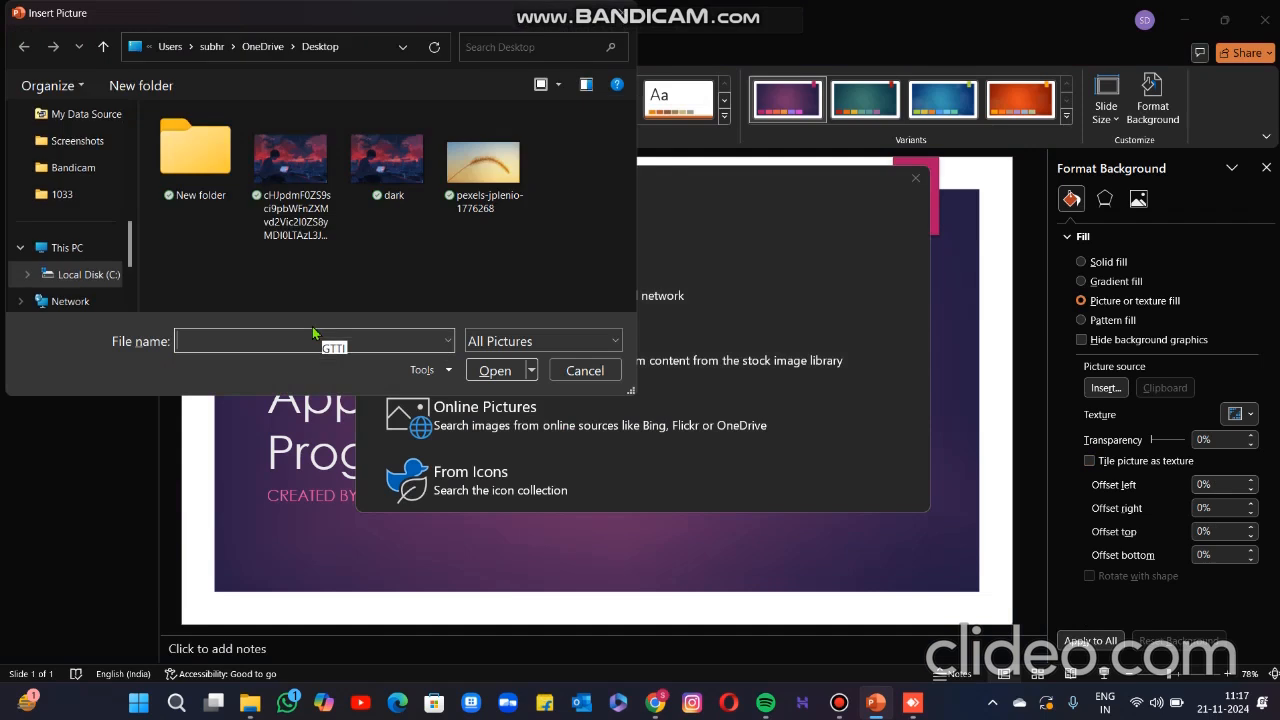
pyautogui.click(495, 370)
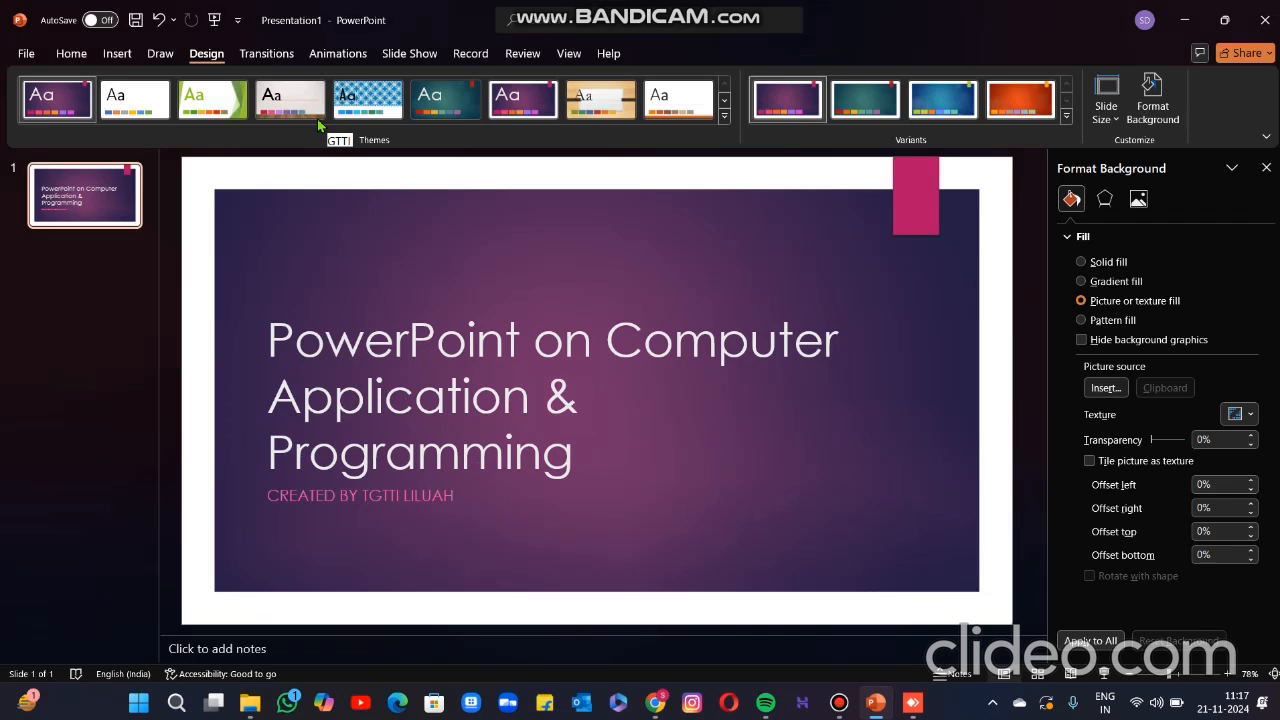
pyautogui.press('Return')
pyautogui.press('Return')
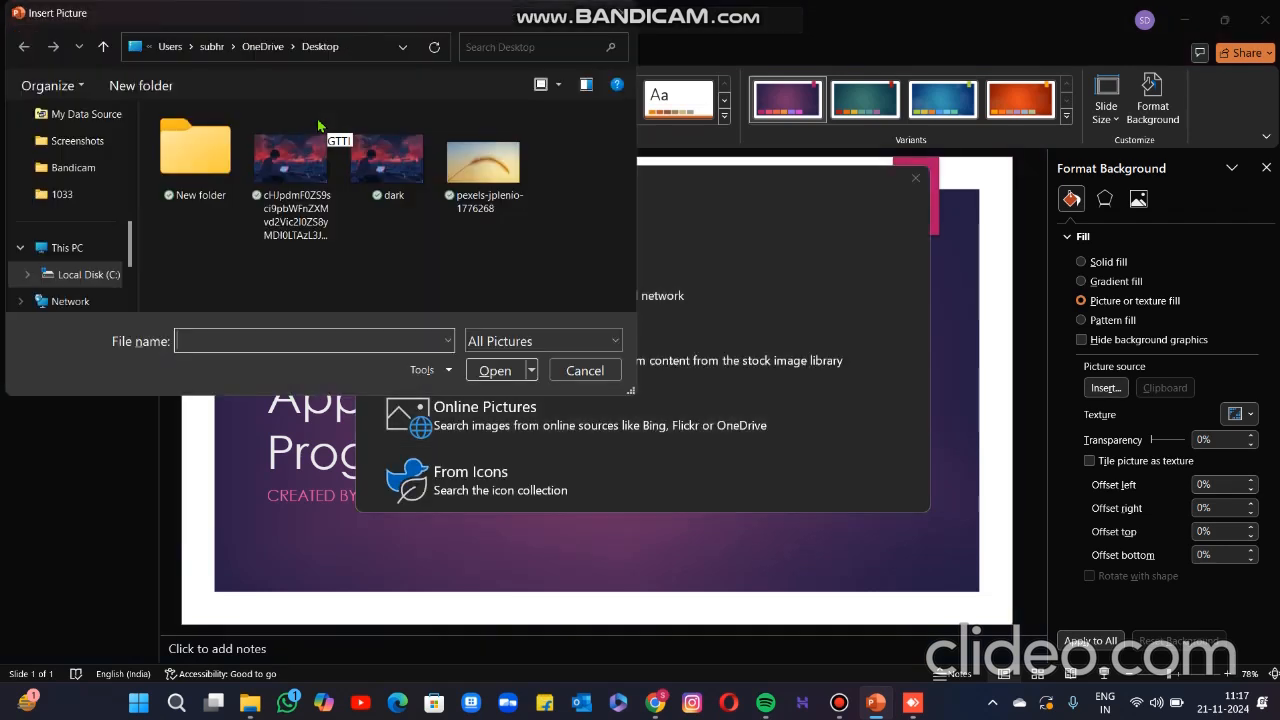
pyautogui.press('Return')
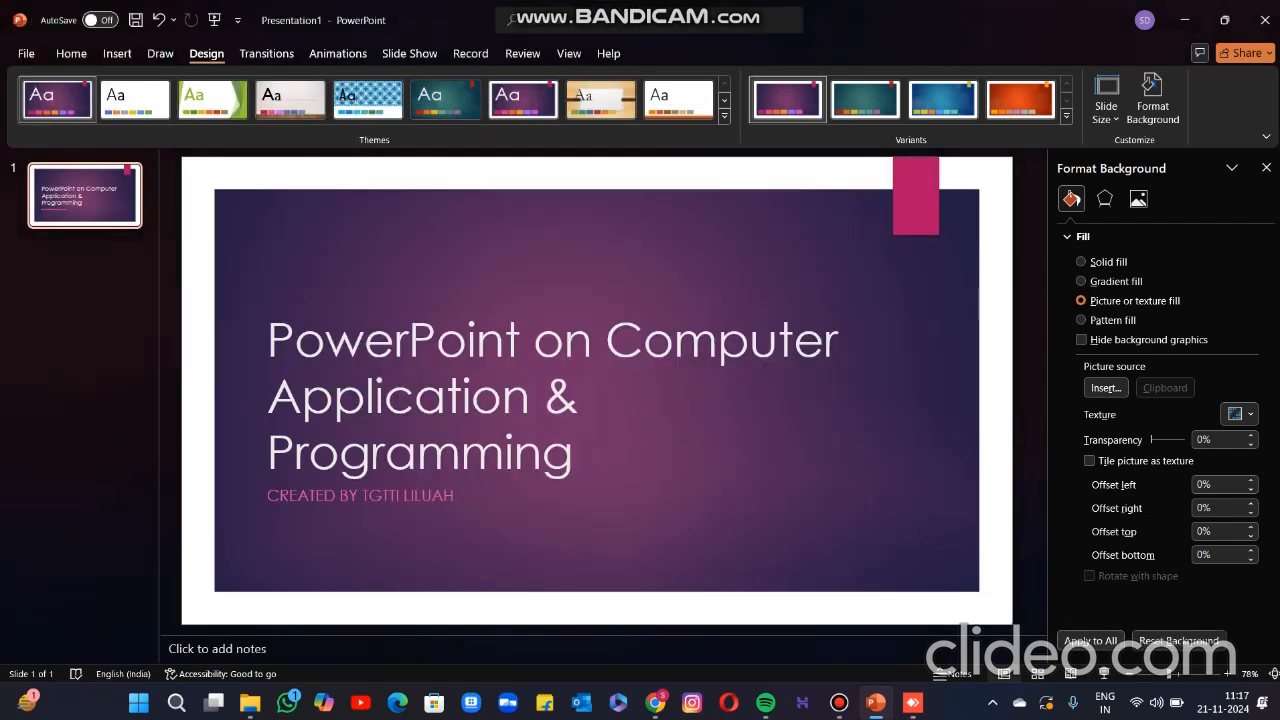
pyautogui.press('Return')
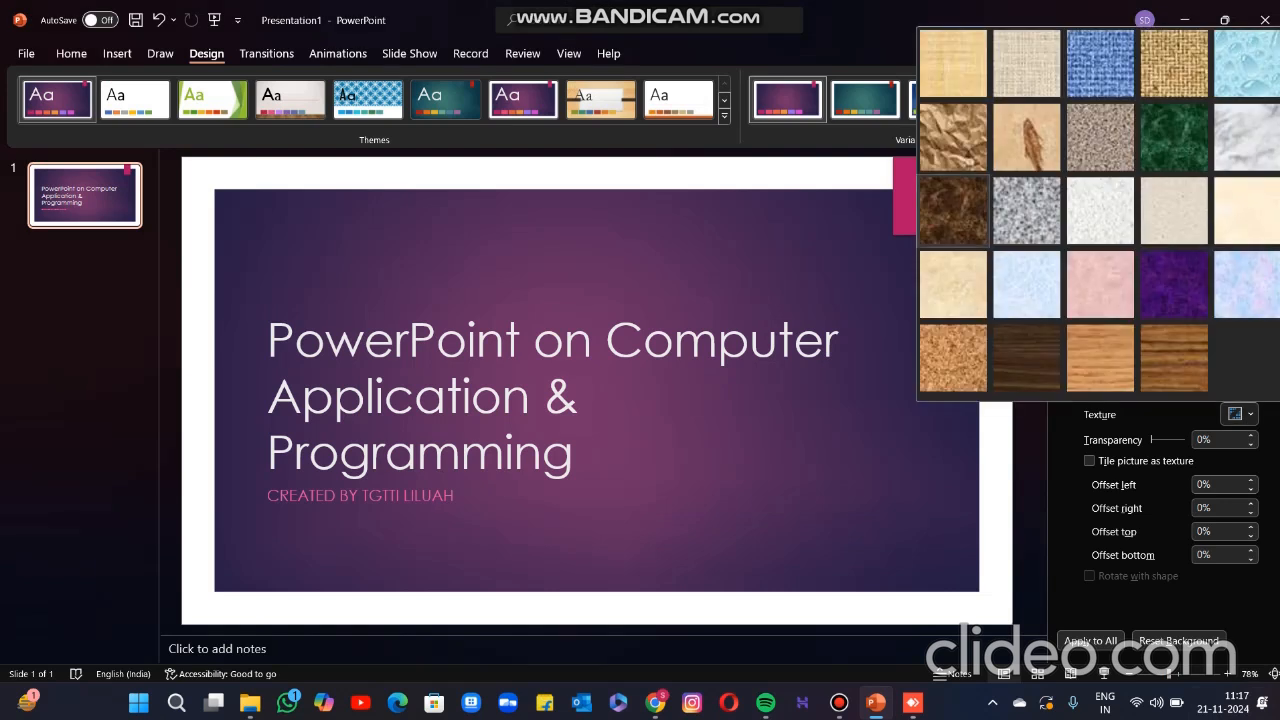
pyautogui.press('Escape')
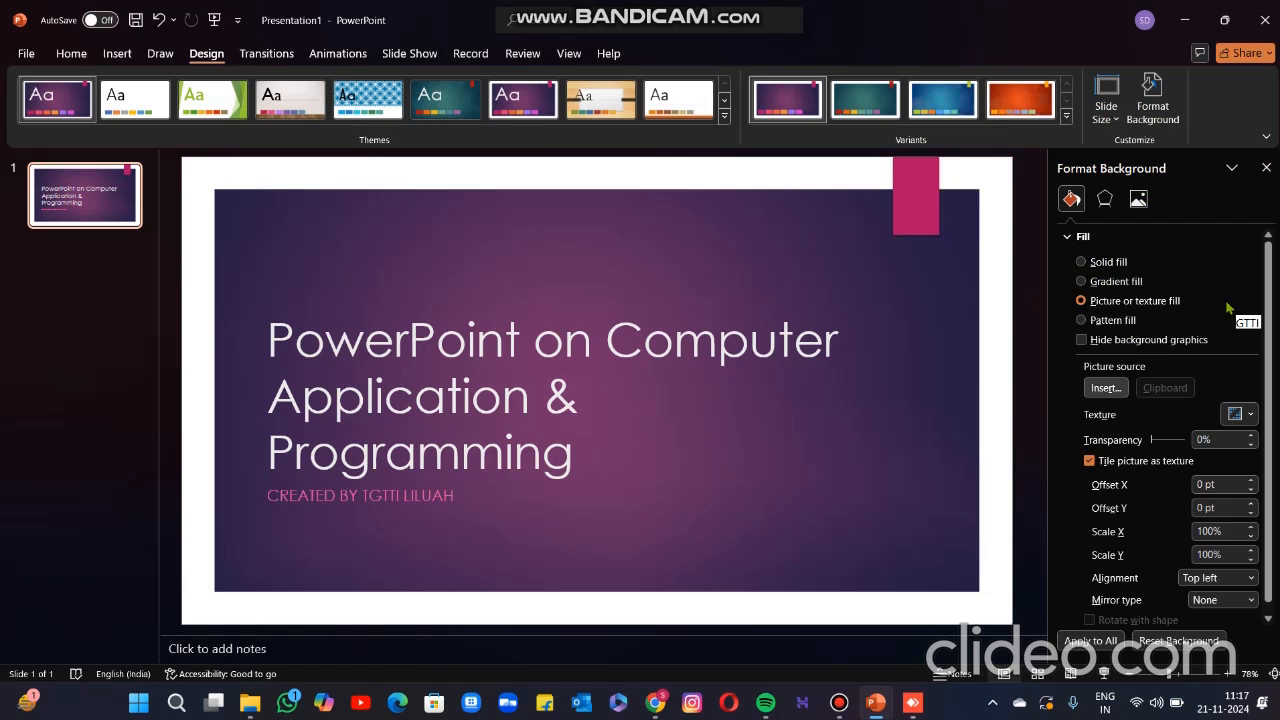
# - Insert pexels-jplenio-1776268 from the Desktop folder as the title slide's background picture fill once more
pyautogui.click(1106, 388)
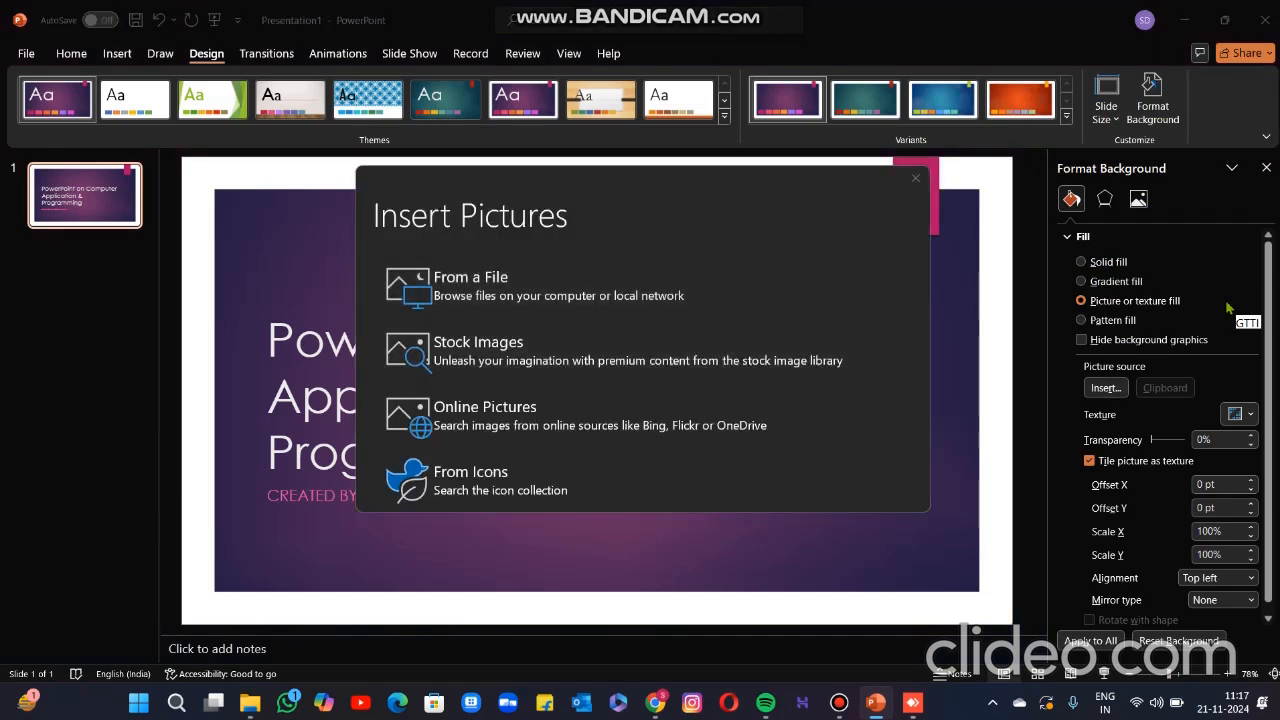
pyautogui.click(470, 284)
pyautogui.click(484, 160)
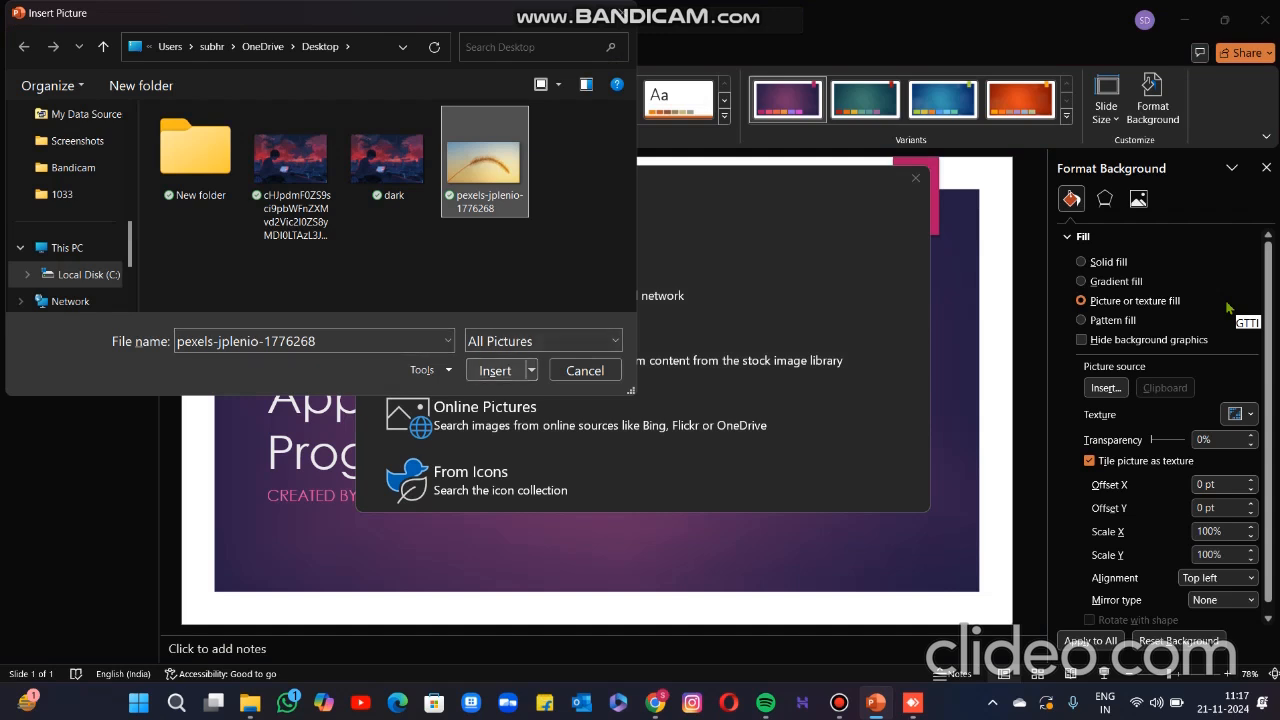
pyautogui.click(495, 370)
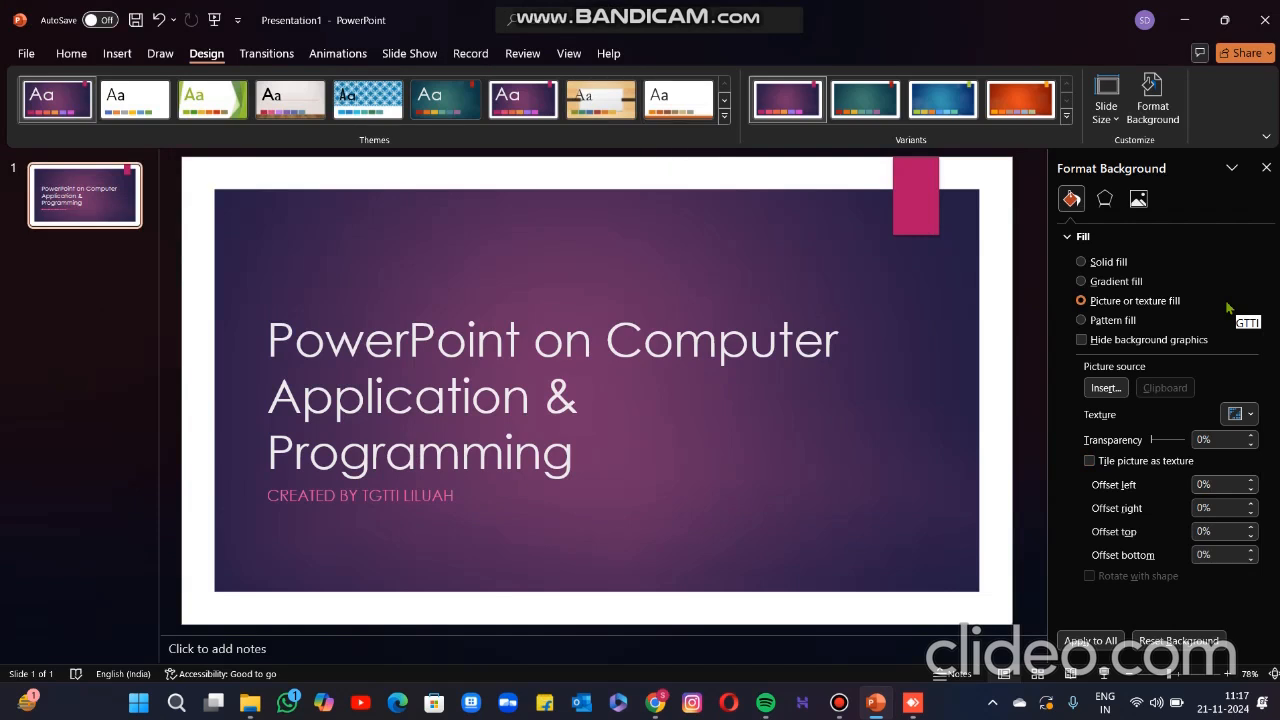
# - Change the presentation's theme to the blue one with diagonal white lines
pyautogui.click(724, 100)
pyautogui.click(57, 100)
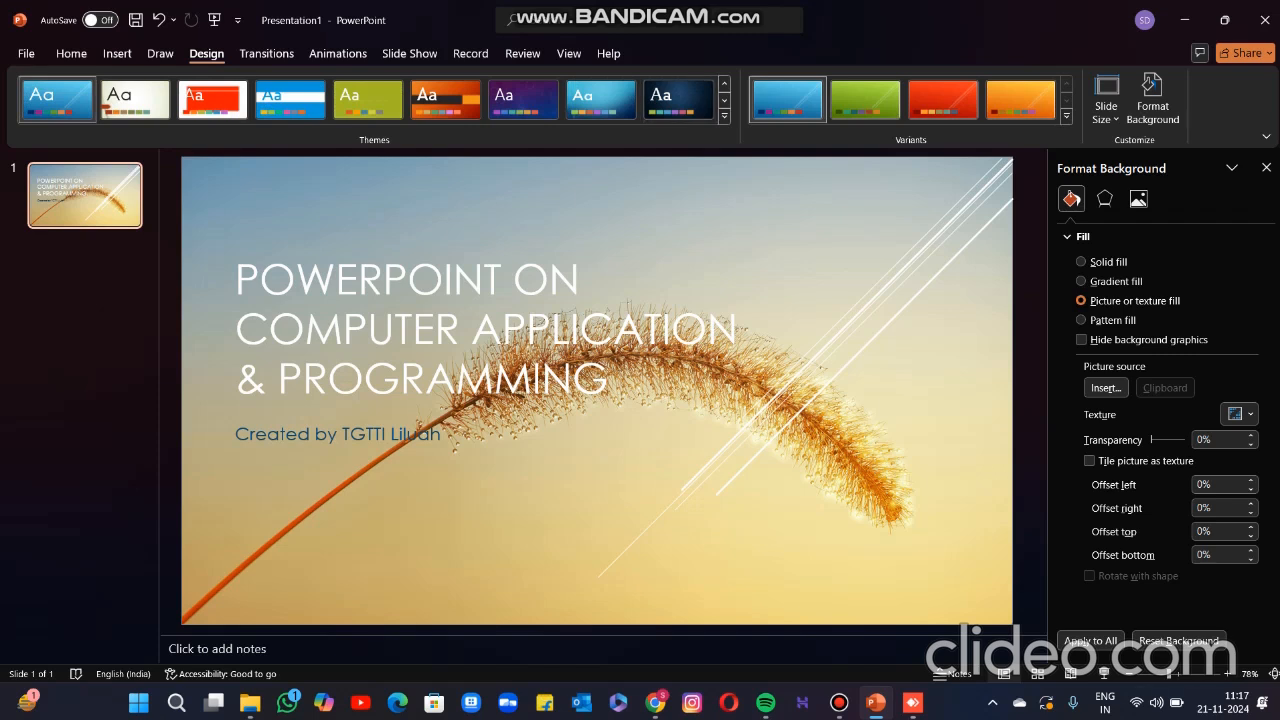
pyautogui.click(839, 702)
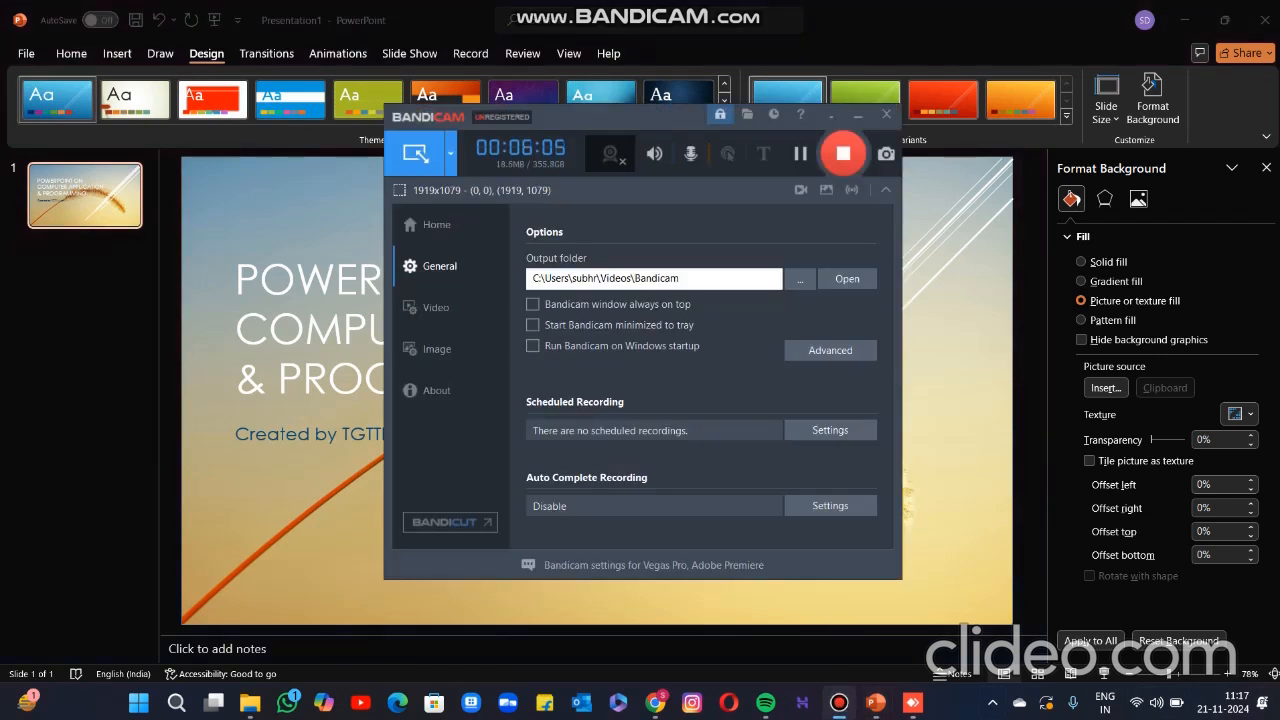
pyautogui.click(1190, 12)
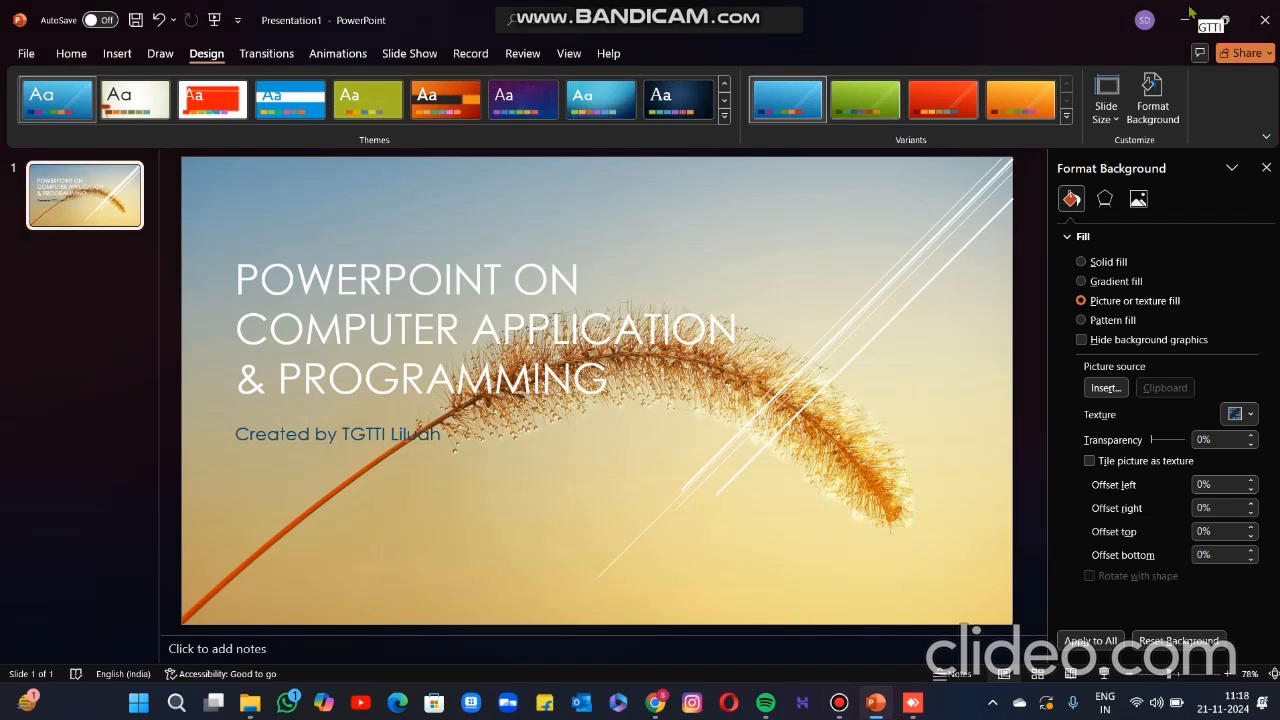
# - Add a new slide after the title slide
pyautogui.hotkey('ctrl', 'm')
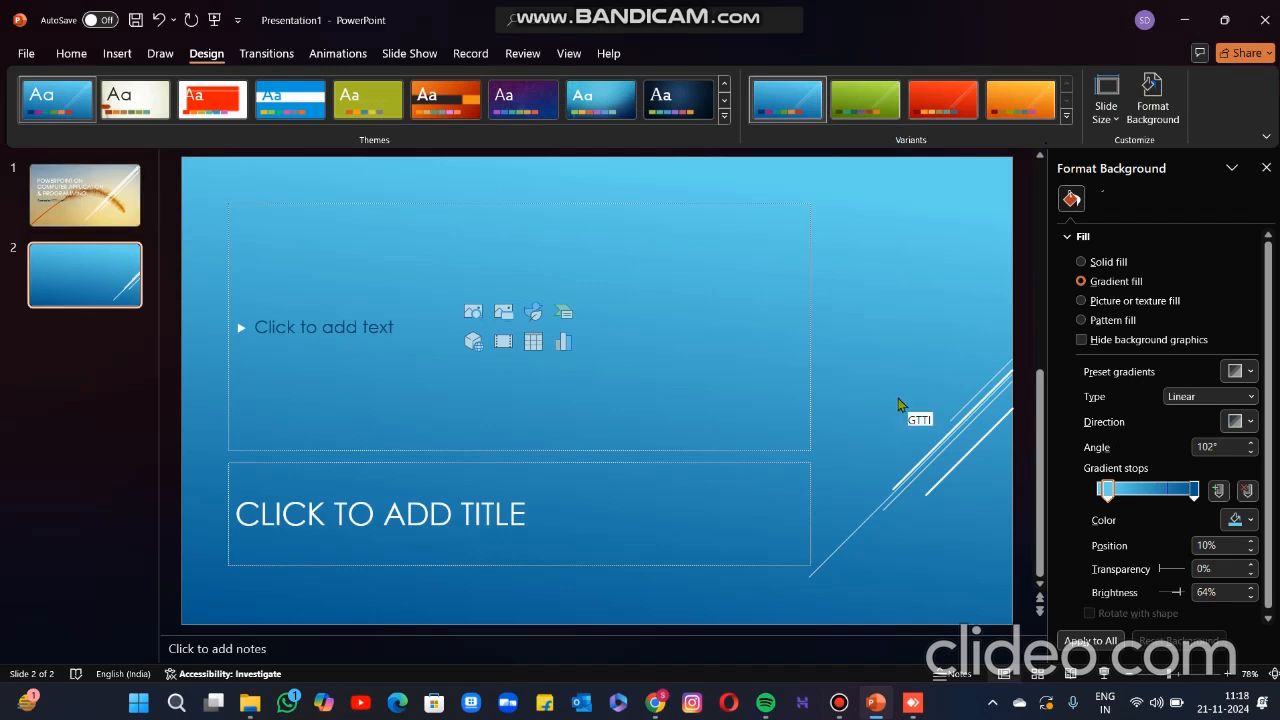
pyautogui.click(839, 703)
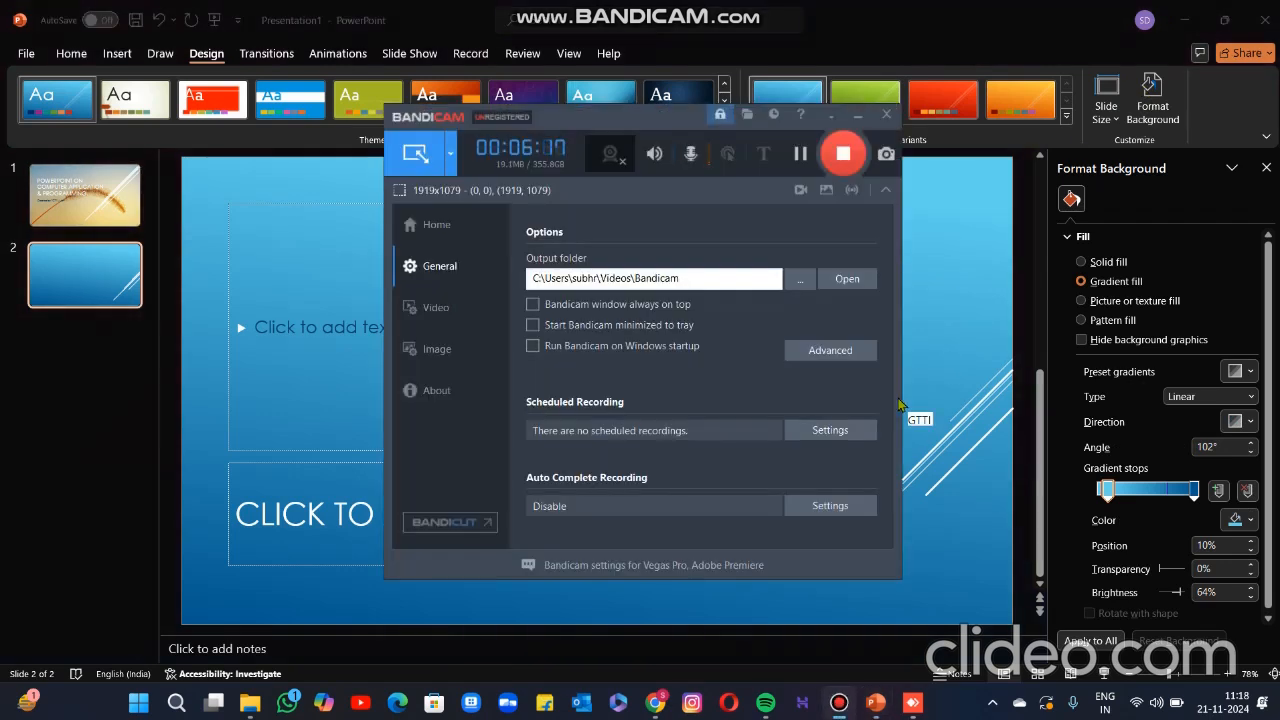
pyautogui.hotkey('alt', 'Tab')
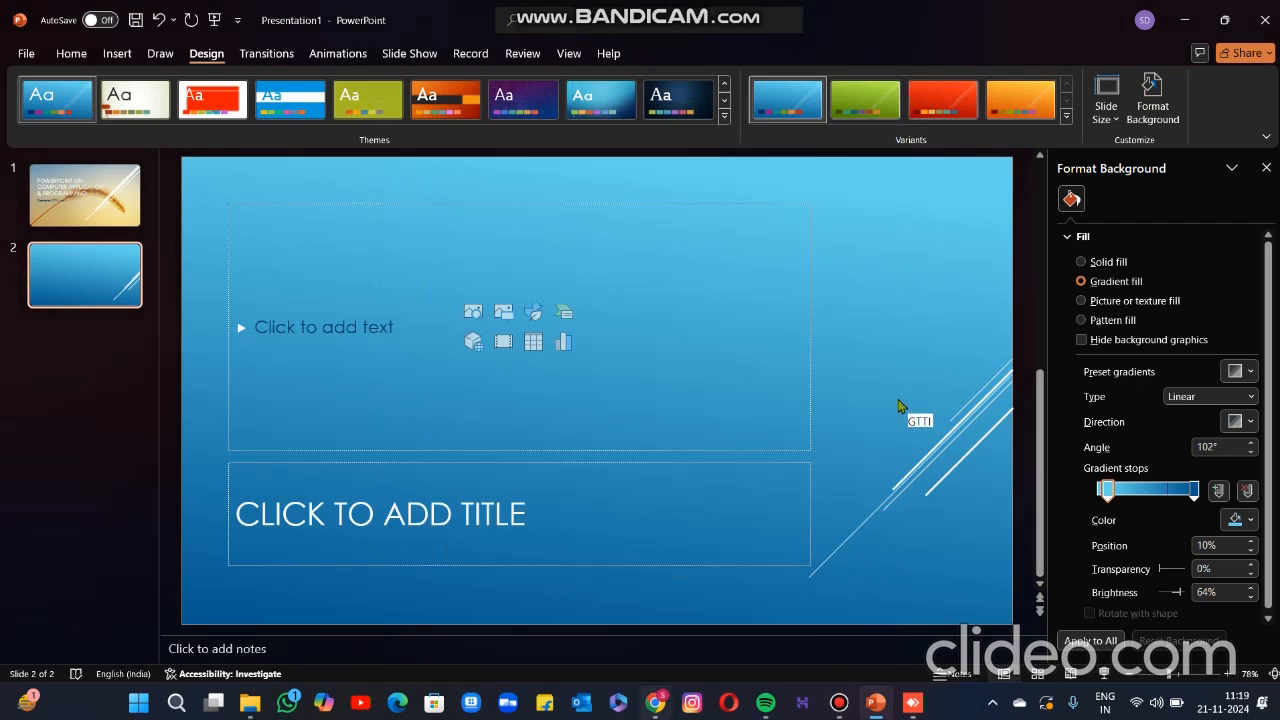
# - Switch to Chrome and look through the Pexels "hd powerpoint background" results for a second background photo
pyautogui.click(655, 703)
pyautogui.scroll(-8, 898, 406)
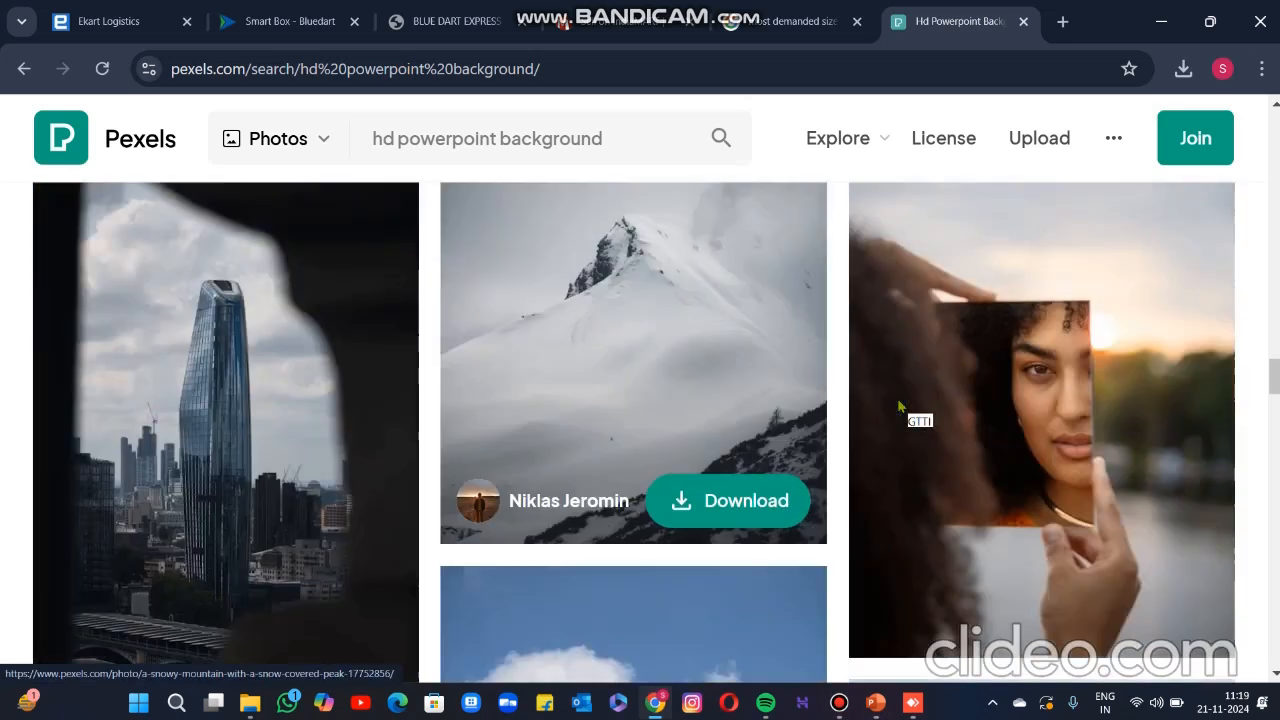
pyautogui.scroll(-10, 897, 405)
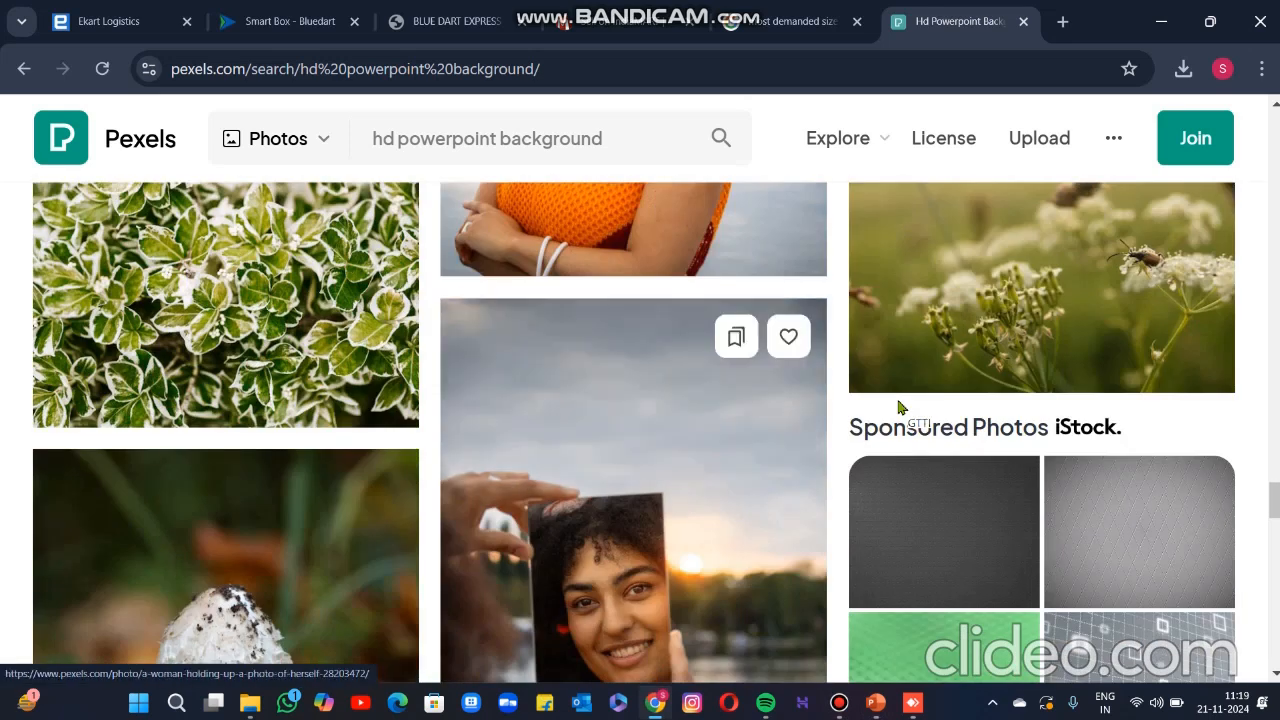
pyautogui.scroll(-5, 898, 406)
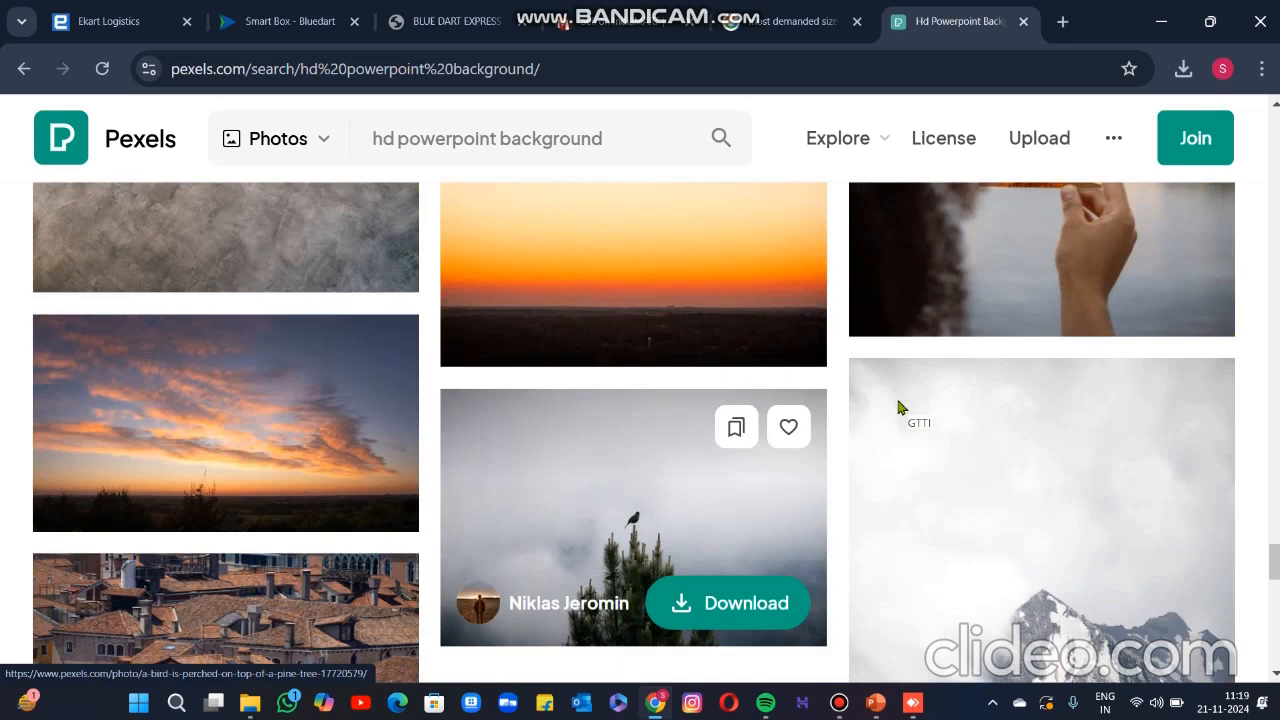
pyautogui.scroll(-10, 898, 406)
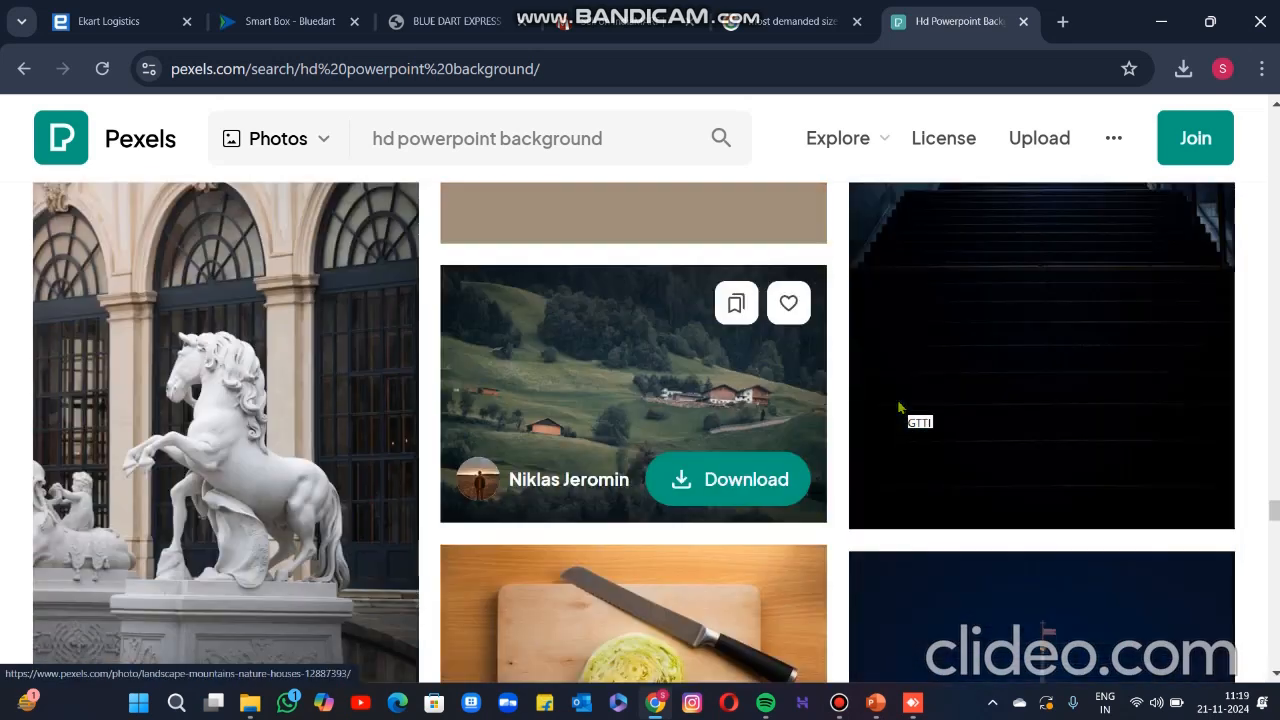
pyautogui.scroll(-5, 898, 407)
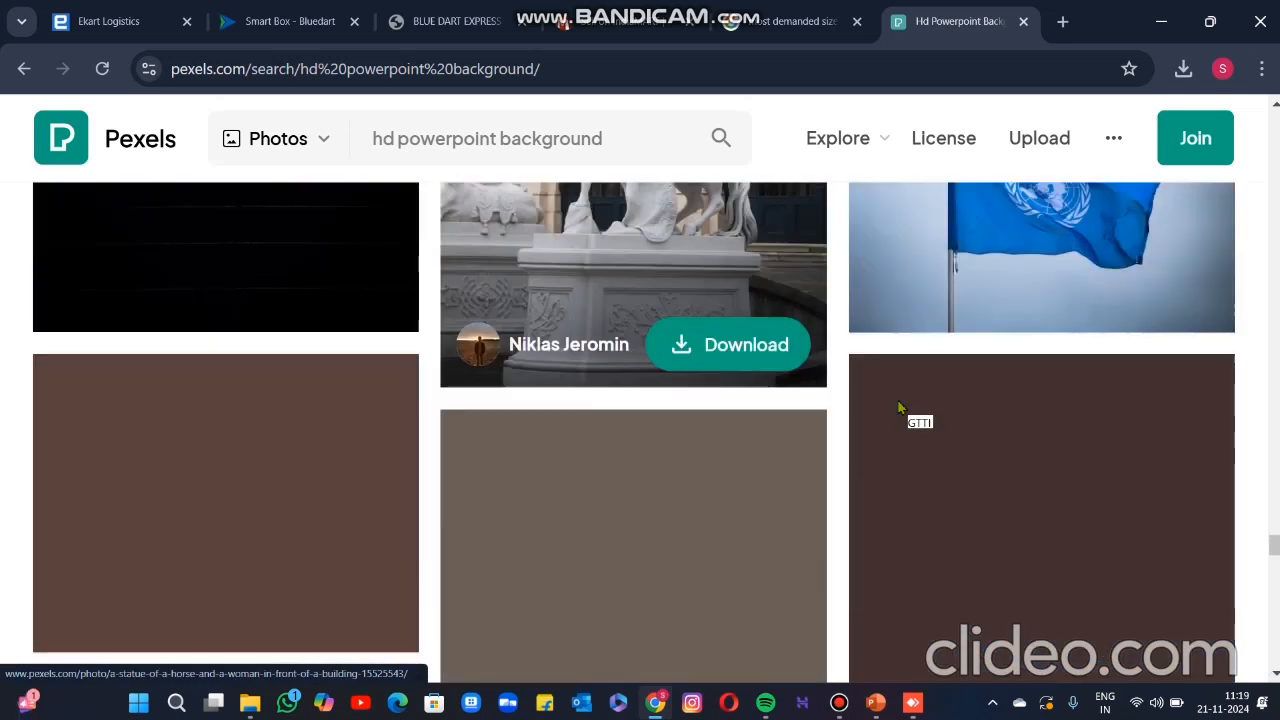
pyautogui.scroll(-5, 898, 407)
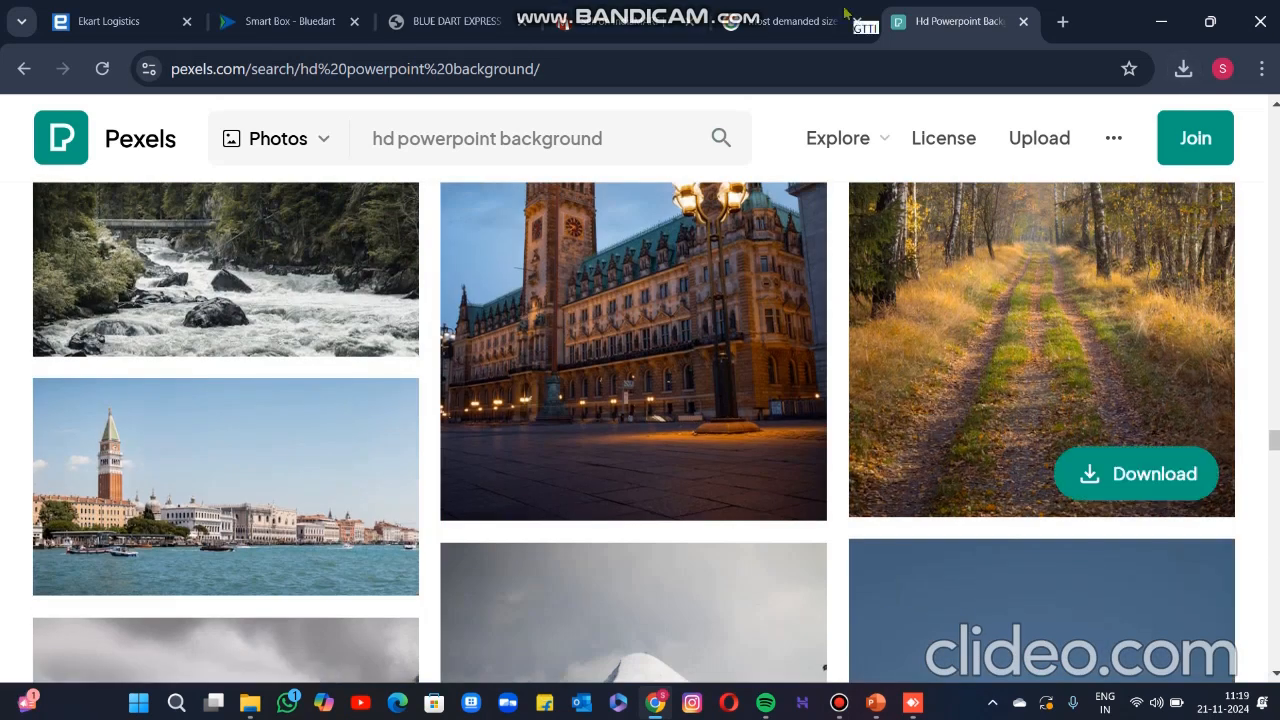
pyautogui.scroll(10, 877, 52)
pyautogui.scroll(5, 877, 51)
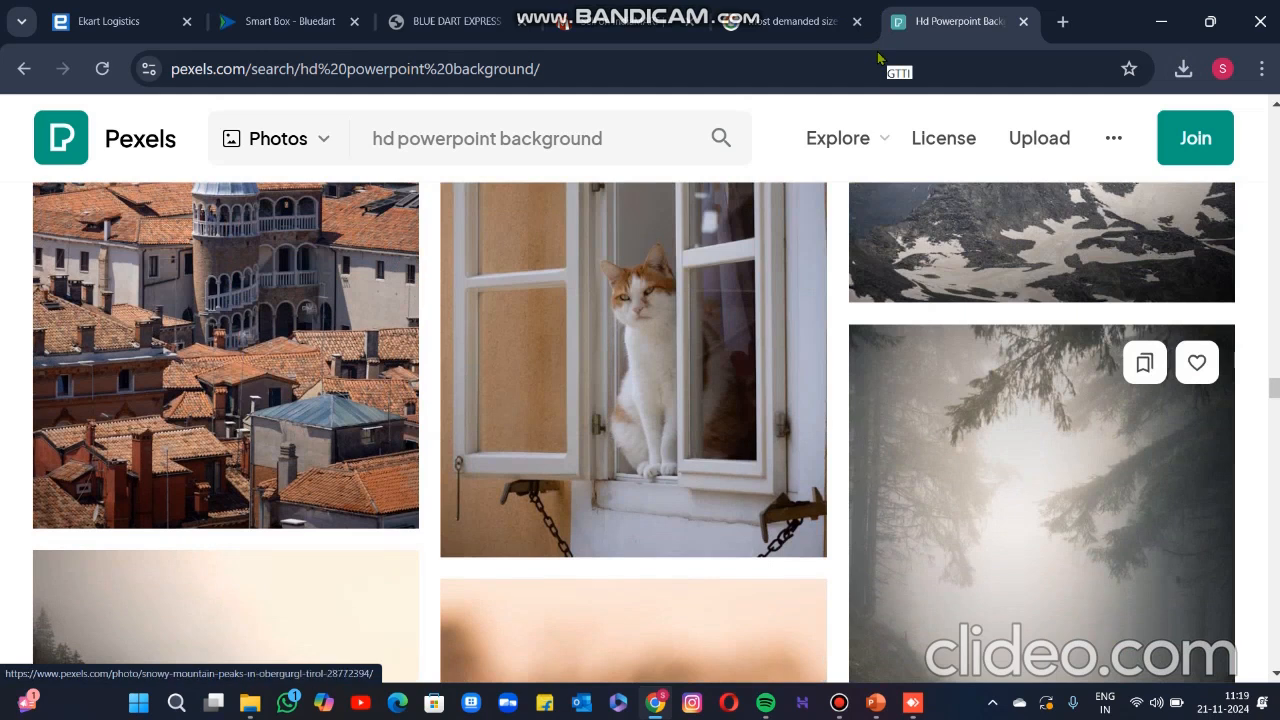
pyautogui.scroll(-5, 877, 51)
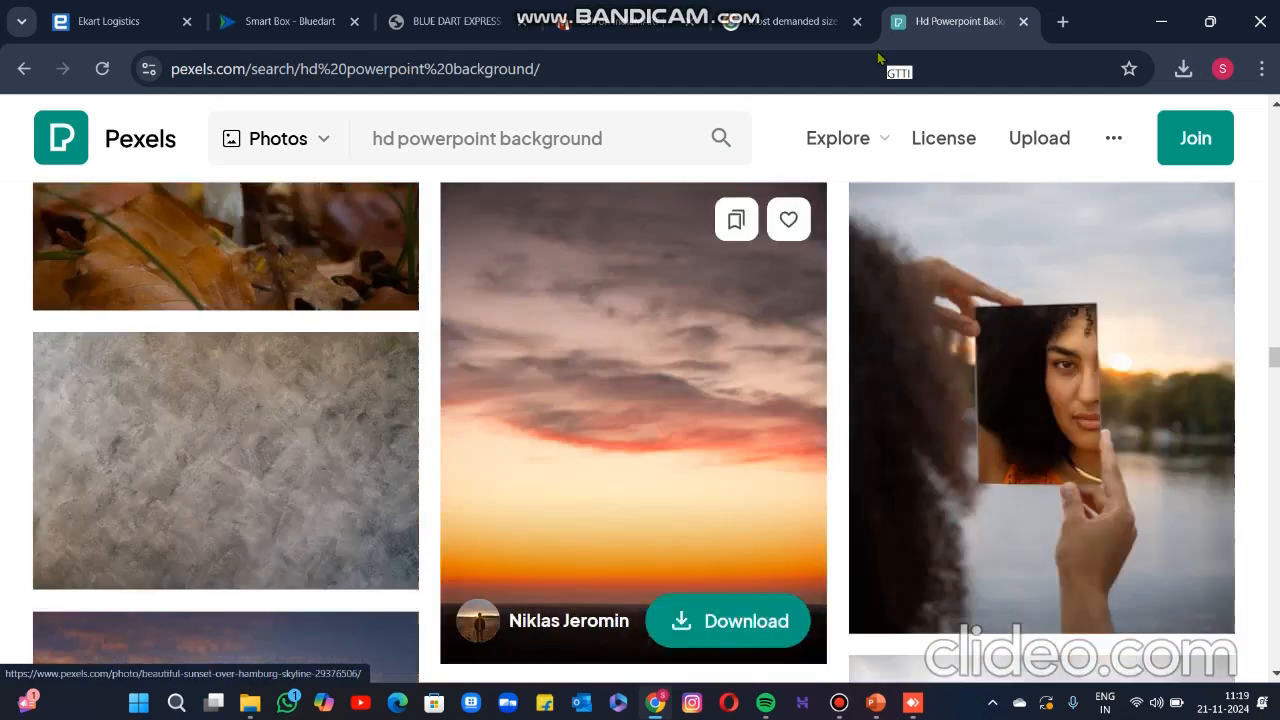
pyautogui.scroll(5, 877, 51)
pyautogui.scroll(-5, 883, 35)
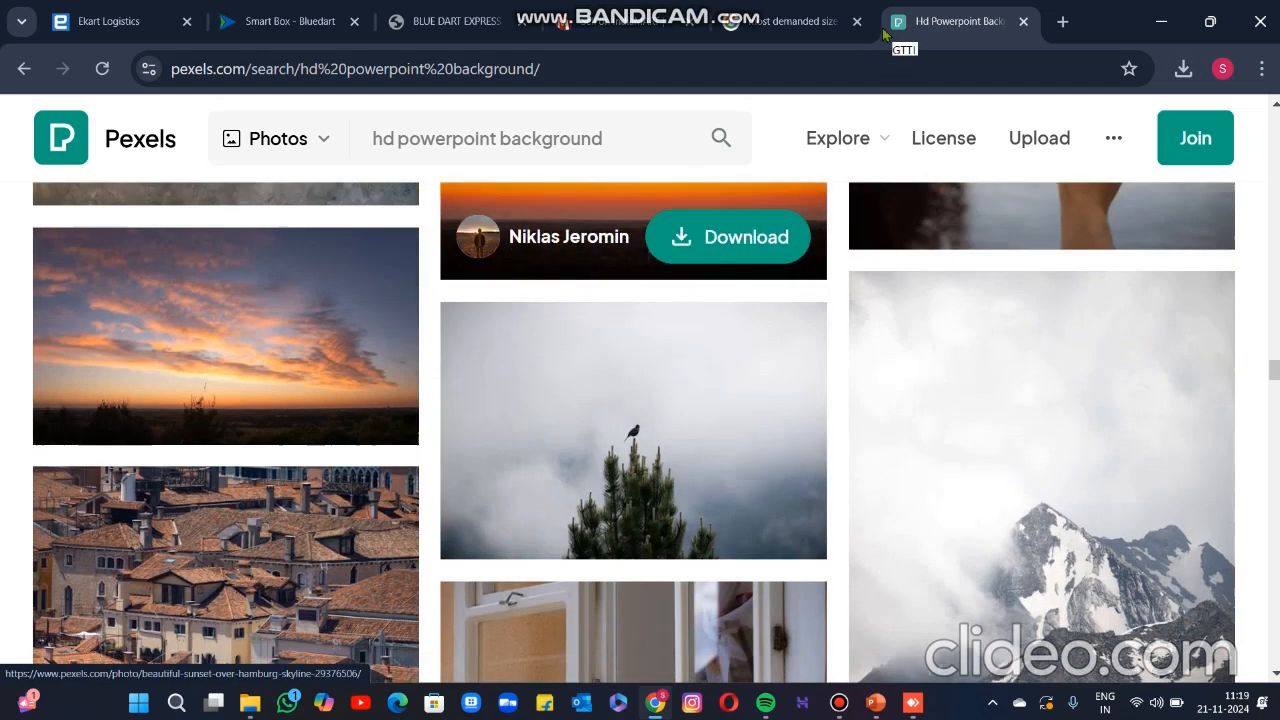
pyautogui.scroll(-15, 883, 35)
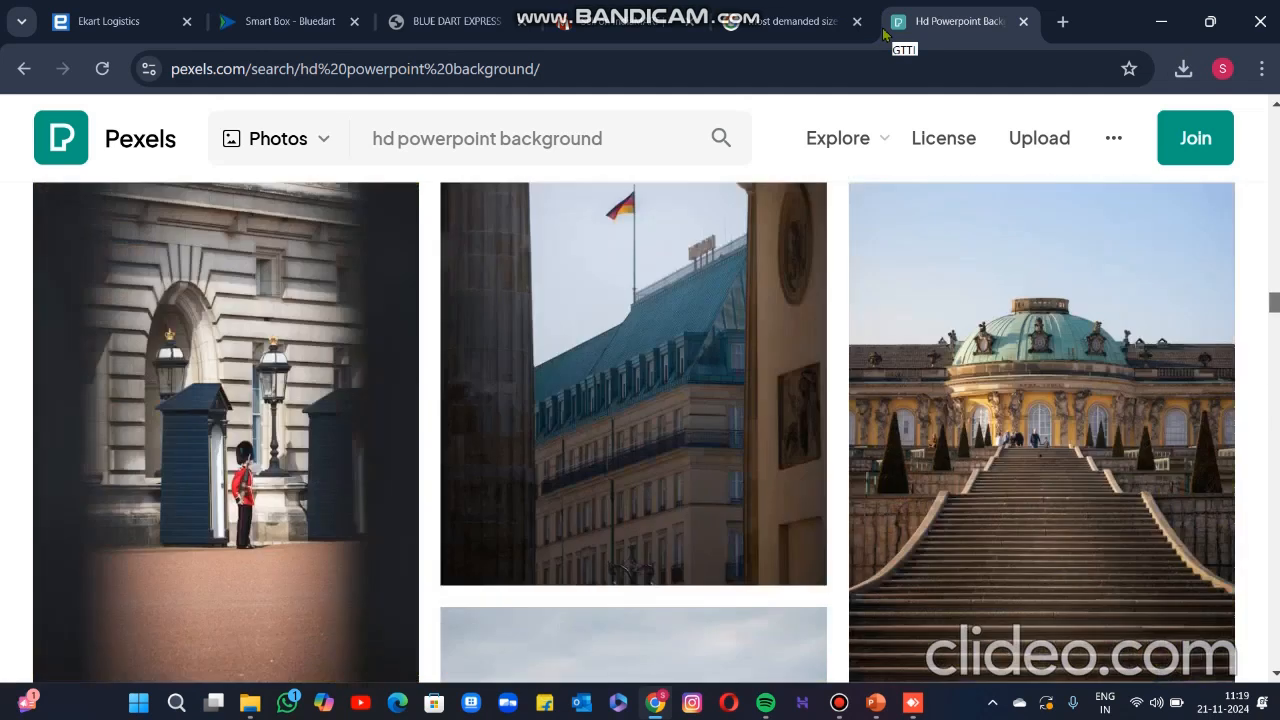
pyautogui.scroll(-3, 883, 35)
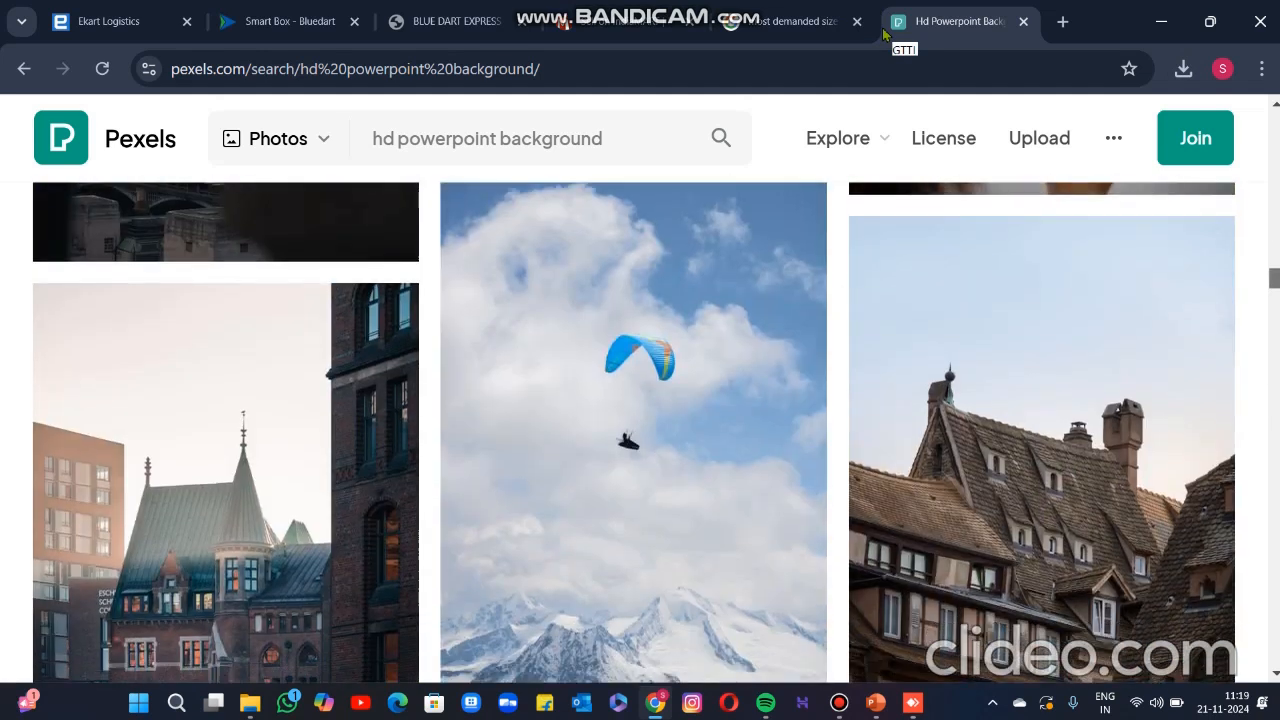
# - Download the photo of the blue paraglider above snowy mountains and show the downloaded file in its folder
pyautogui.click(700, 600)
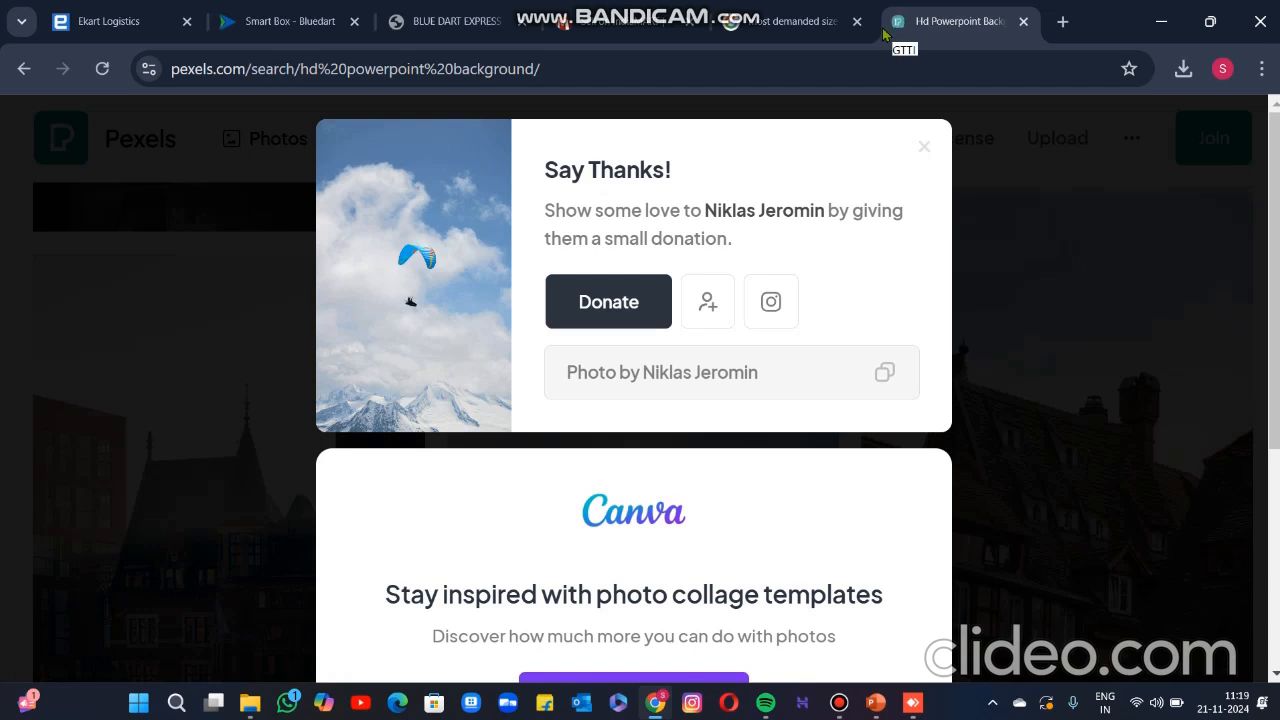
pyautogui.press('Escape')
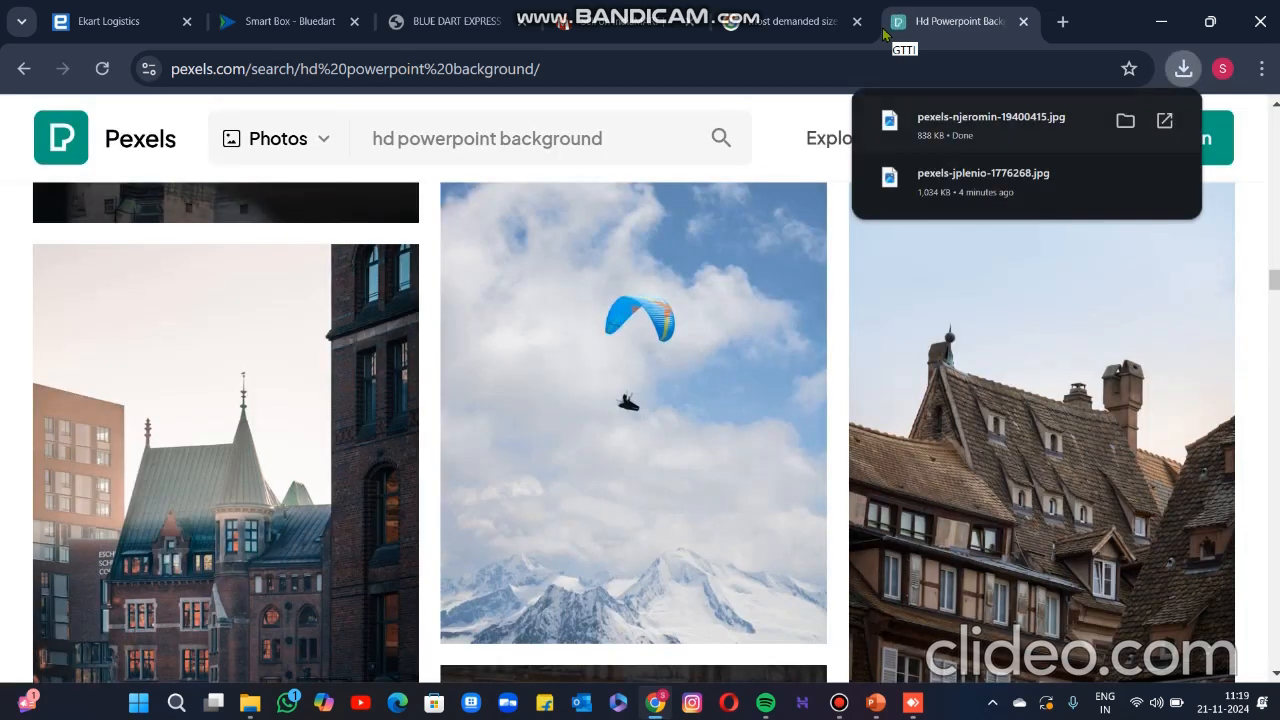
pyautogui.click(1125, 120)
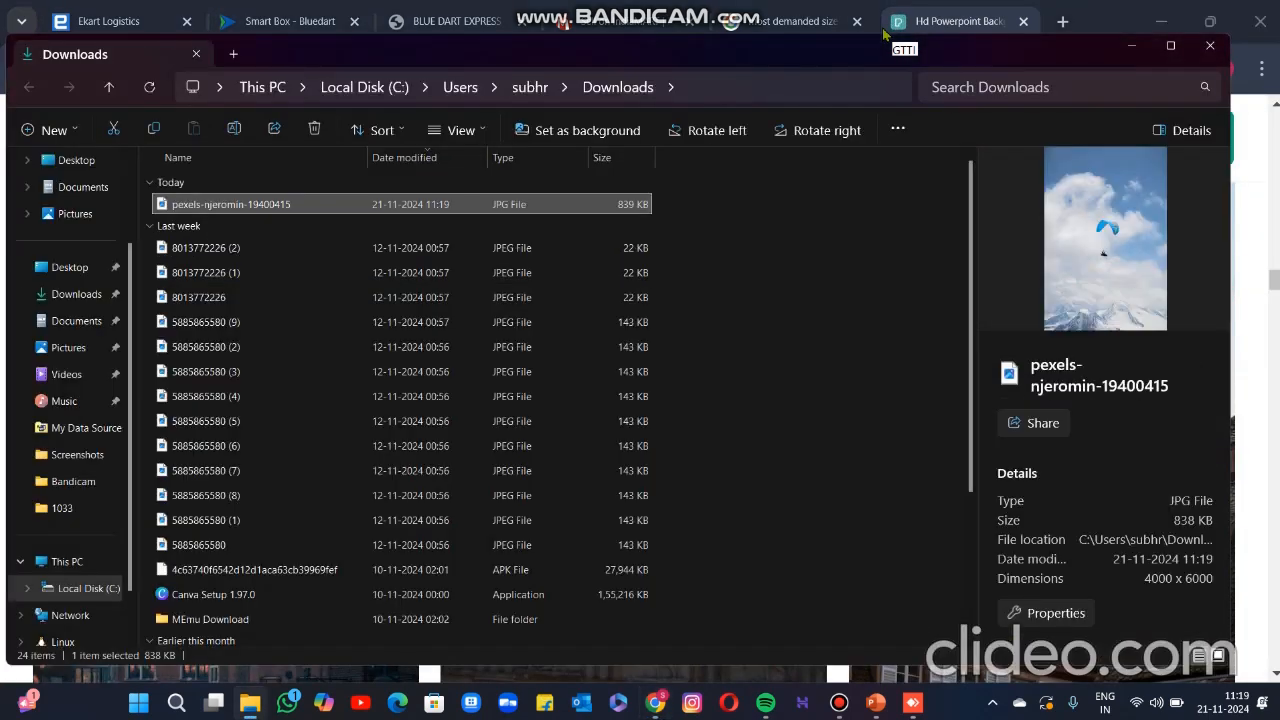
# - Move pexels-njeromin-19400415 from the Downloads folder to the desktop
pyautogui.rightClick(178, 204)
pyautogui.click(195, 61)
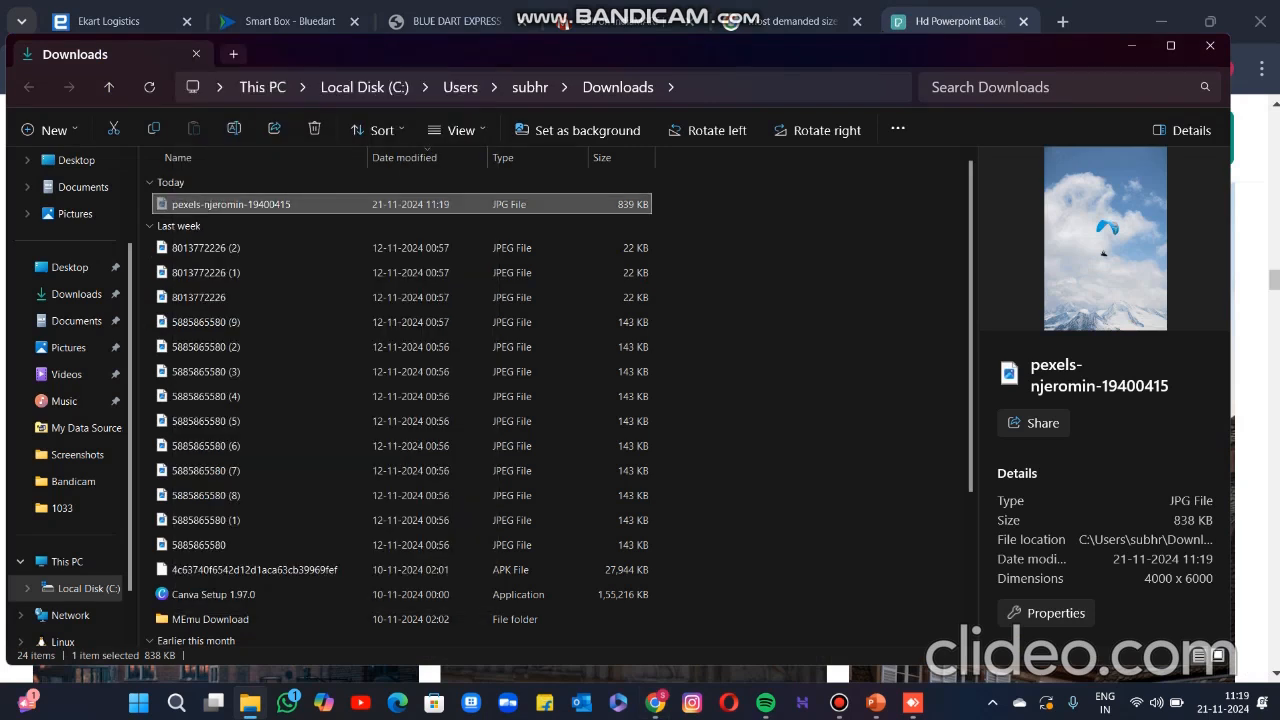
pyautogui.click(1160, 20)
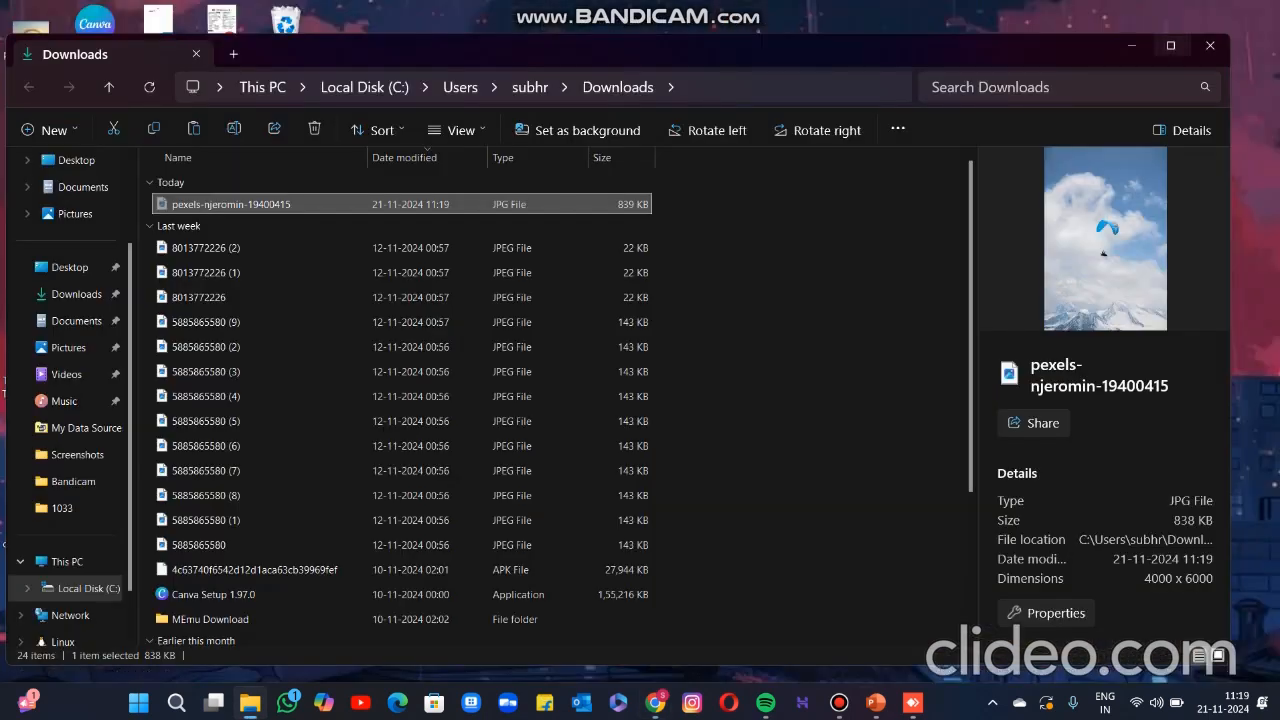
pyautogui.click(1131, 45)
pyautogui.rightClick(483, 163)
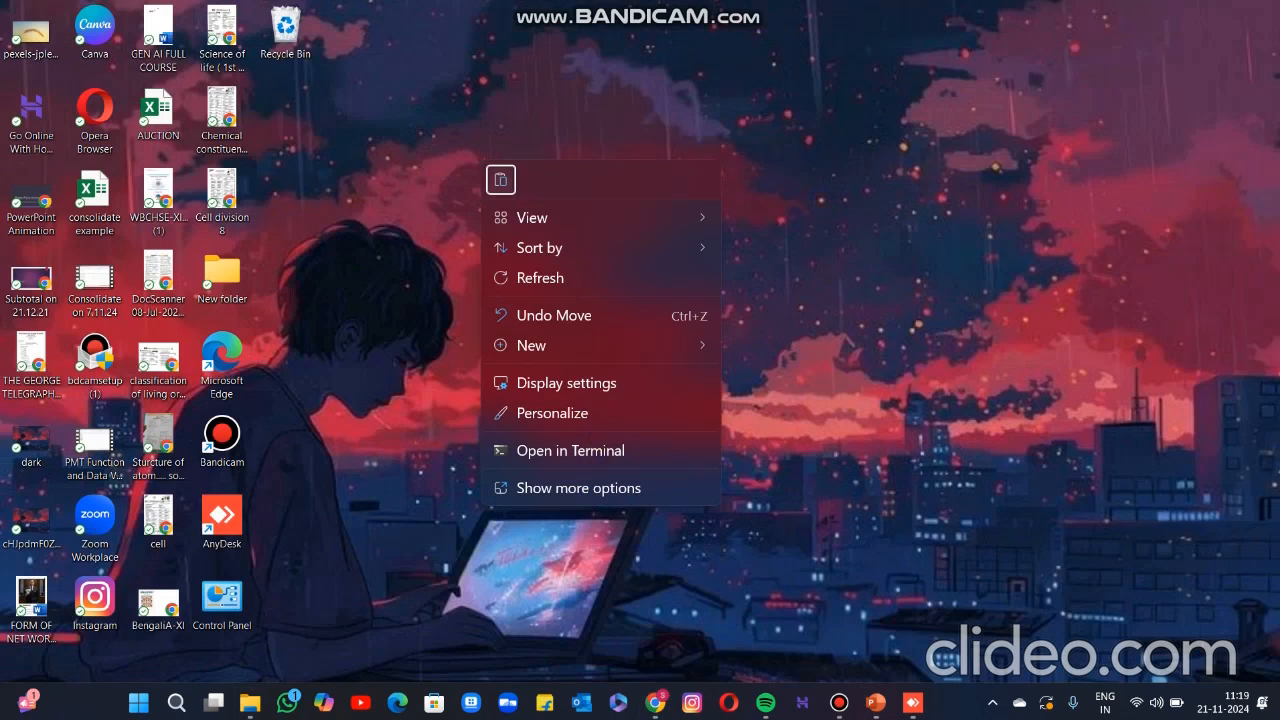
pyautogui.click(500, 179)
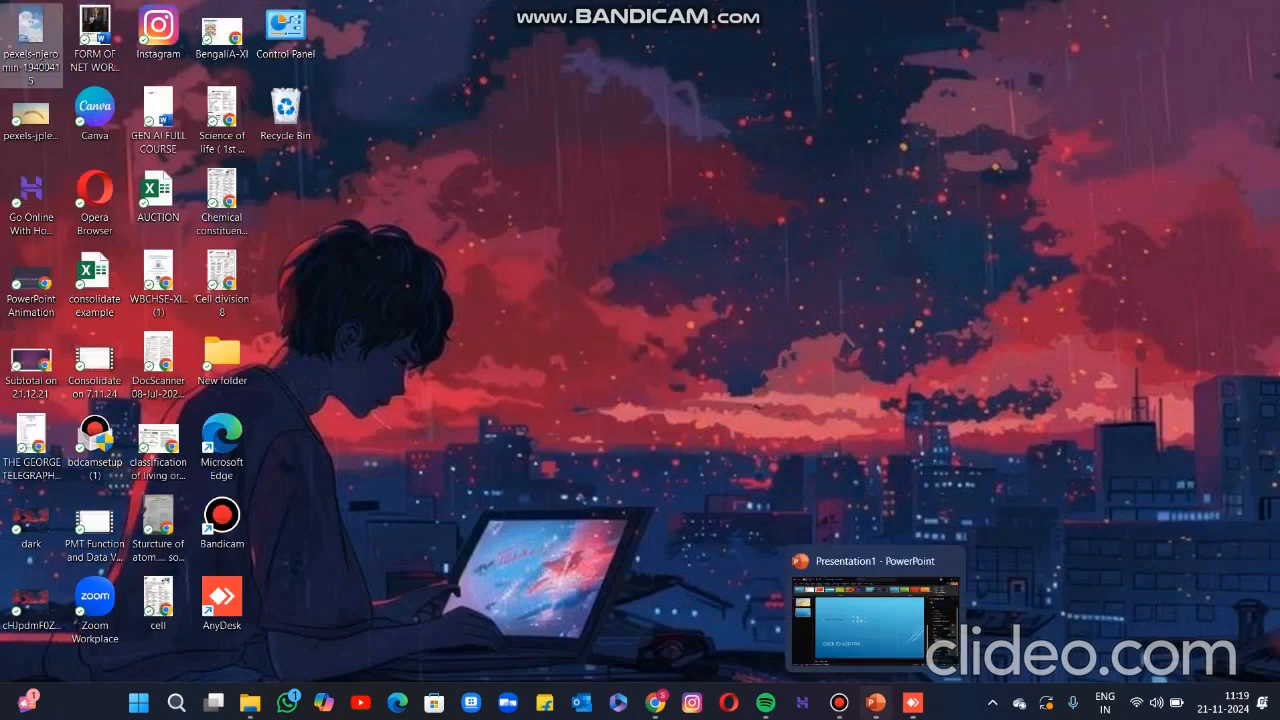
# - Switch to PowerPoint's Presentation1 and fill slide 2's background with the picture pexels-njeromin-19400415 from the Desktop folder
pyautogui.click(875, 703)
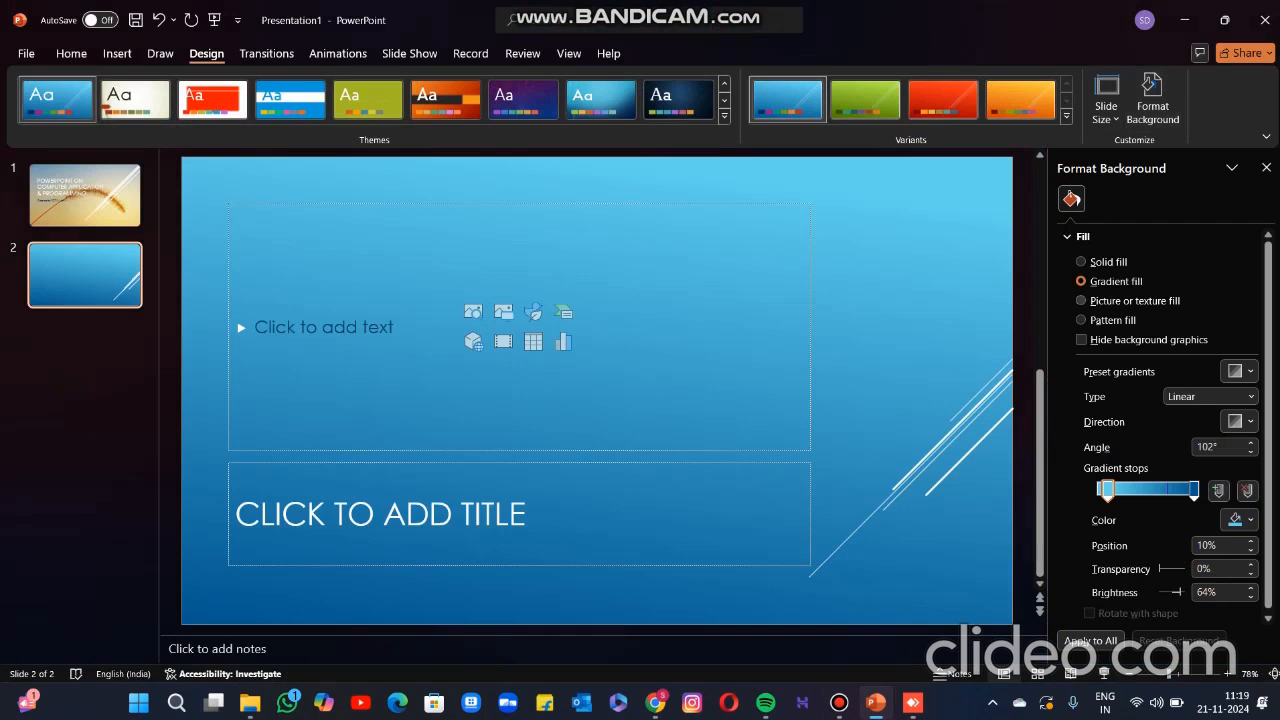
pyautogui.click(1080, 300)
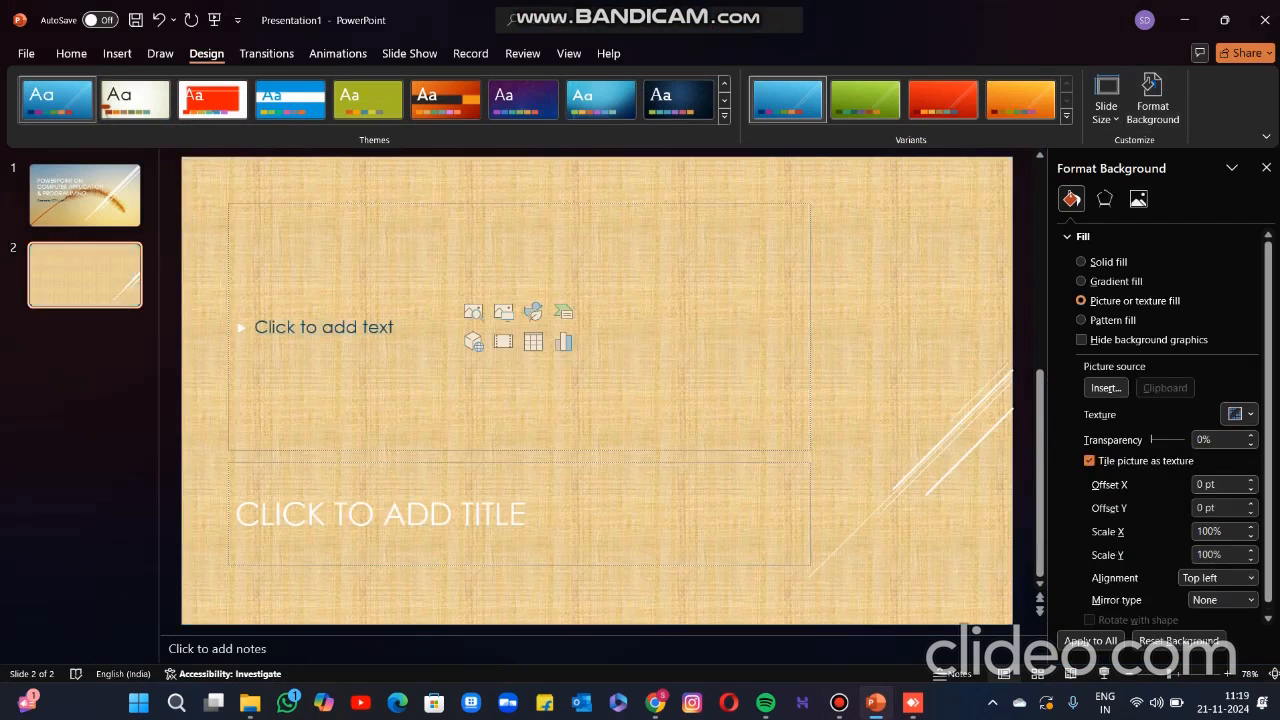
pyautogui.click(1106, 387)
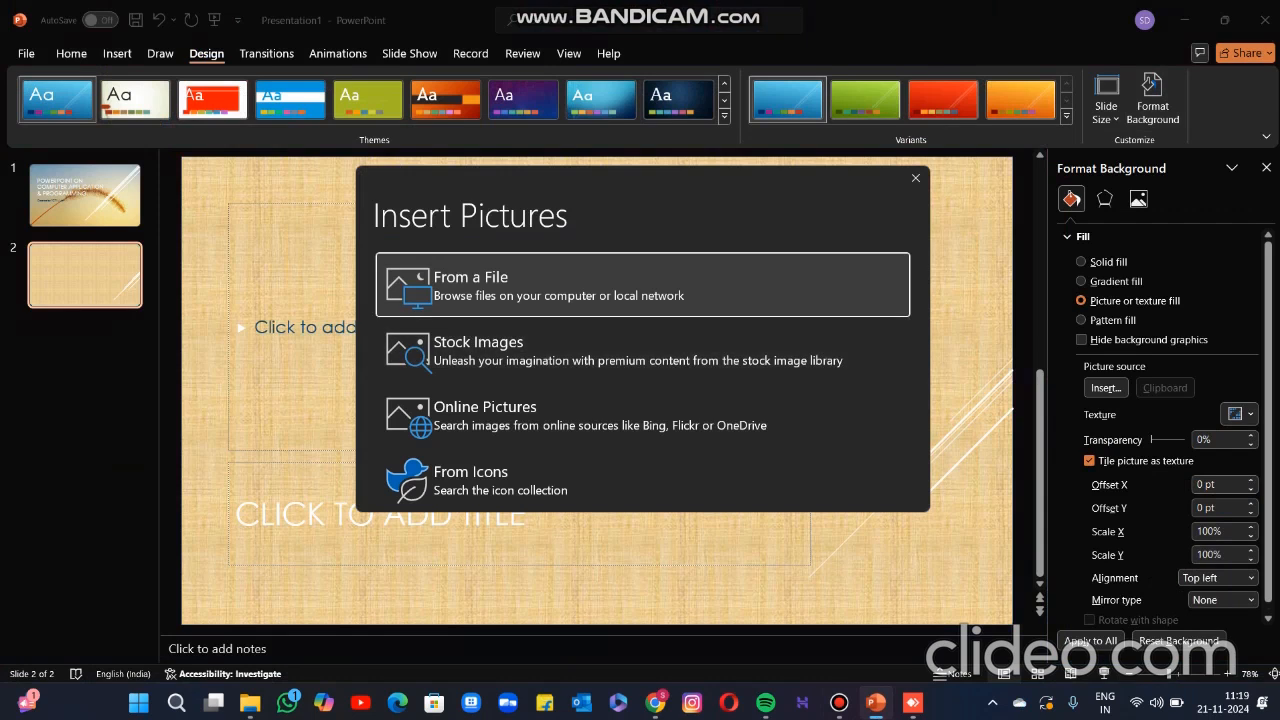
pyautogui.click(460, 283)
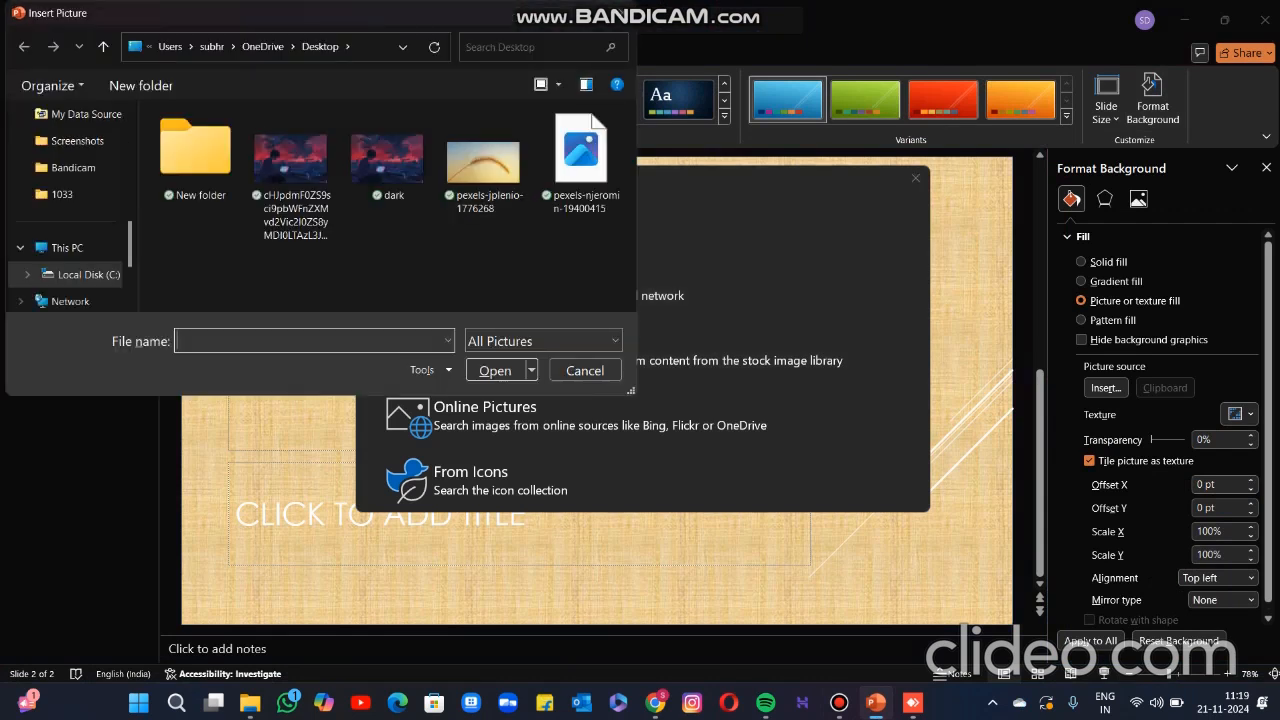
pyautogui.click(581, 160)
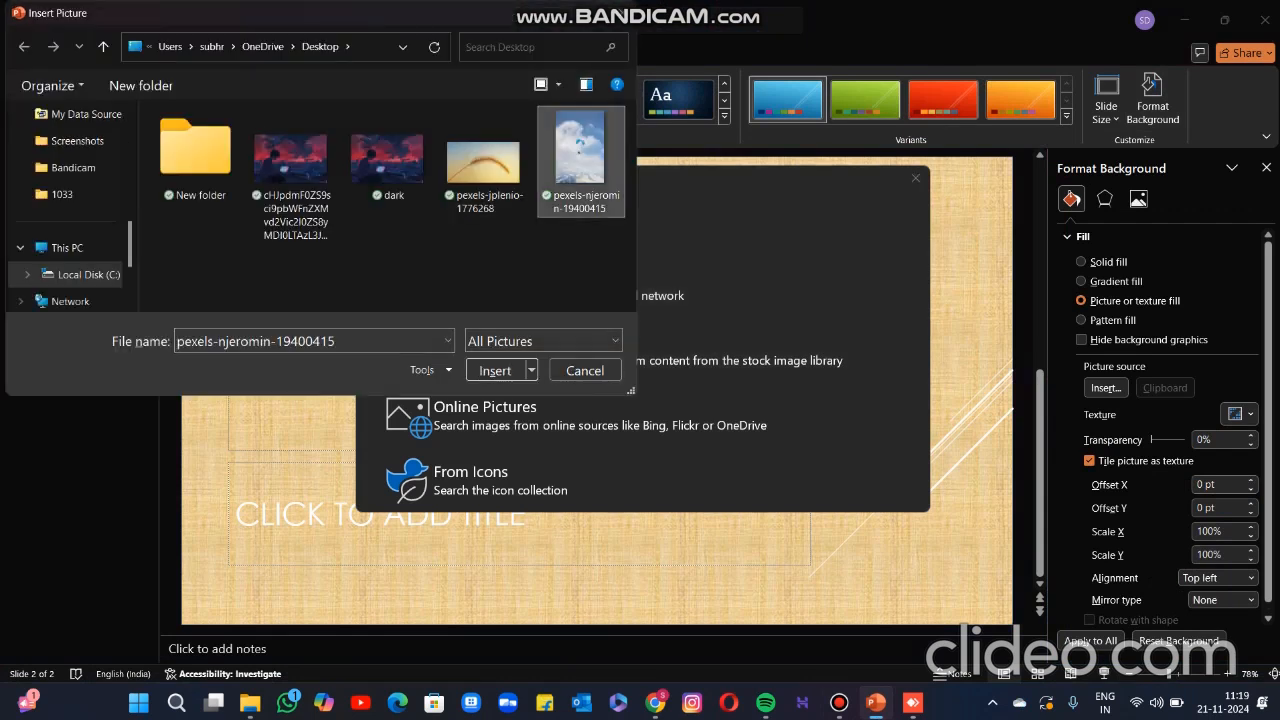
pyautogui.click(494, 370)
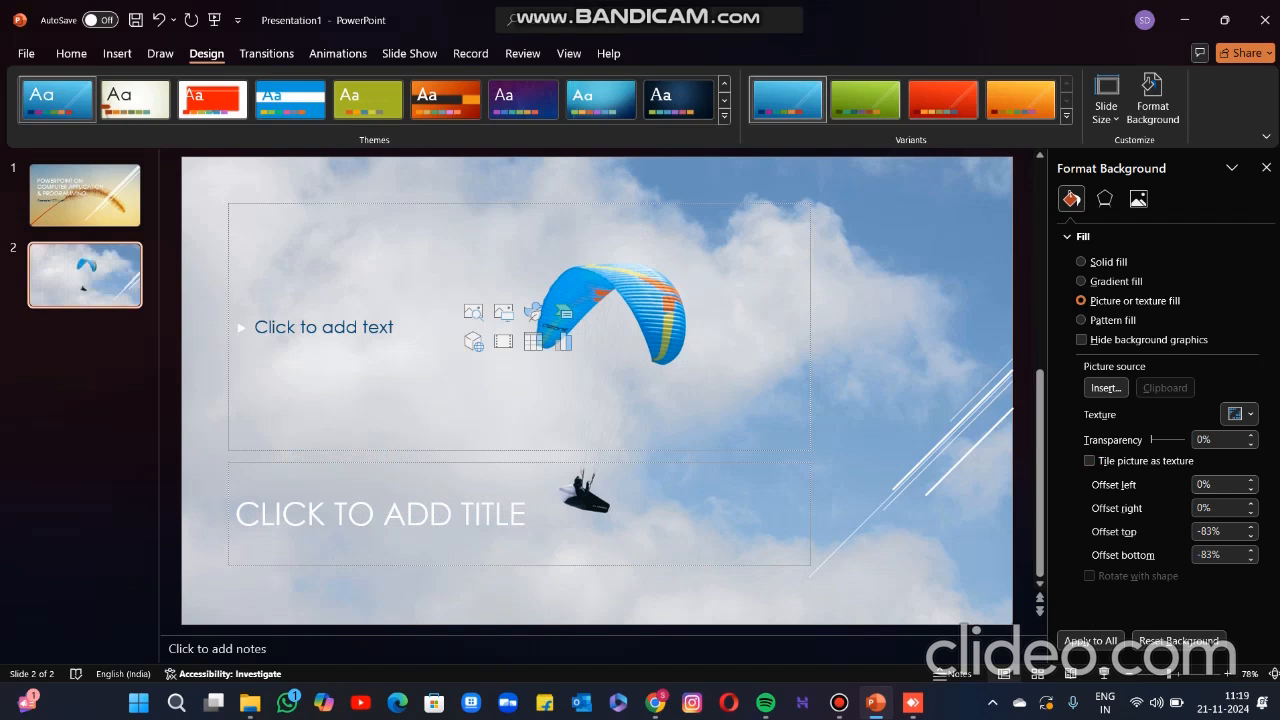
# - Enter the title "Syllabus" in slide 2's title placeholder
pyautogui.click(85, 196)
pyautogui.click(85, 275)
pyautogui.click(380, 514)
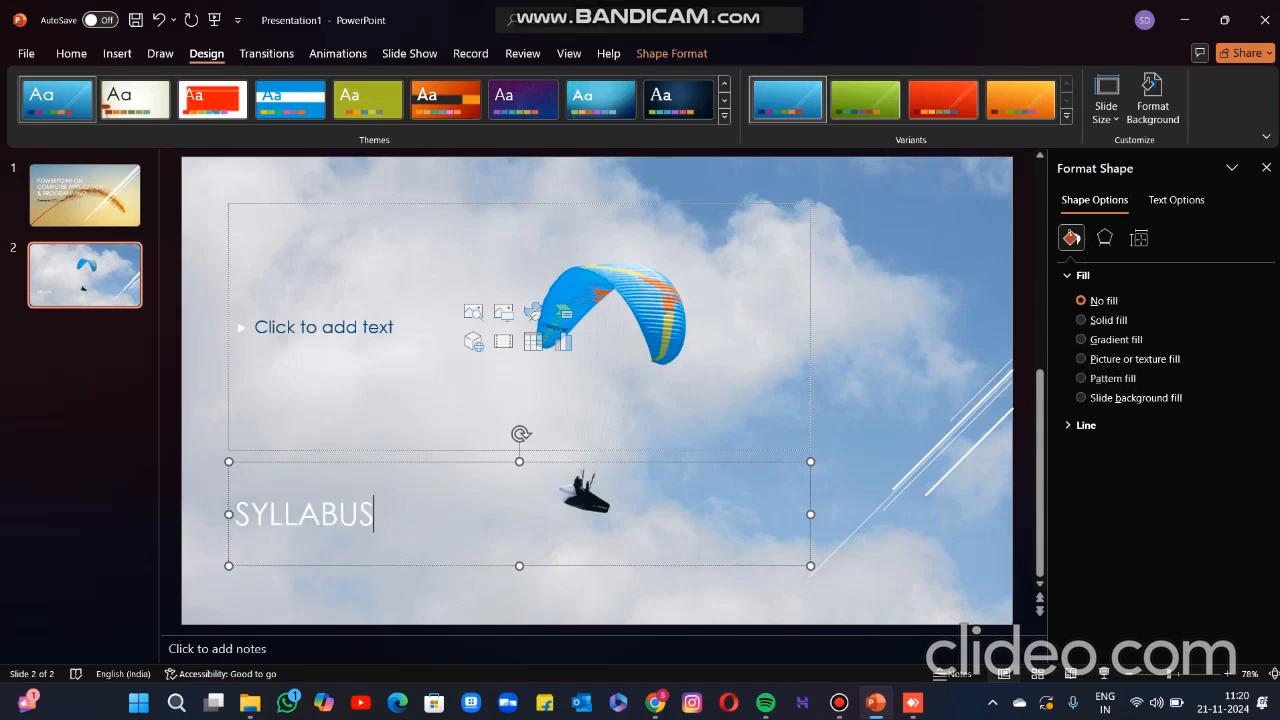
# - Place the cursor in slide 2's content placeholder, and open google.com in a new Chrome tab
pyautogui.click(320, 327)
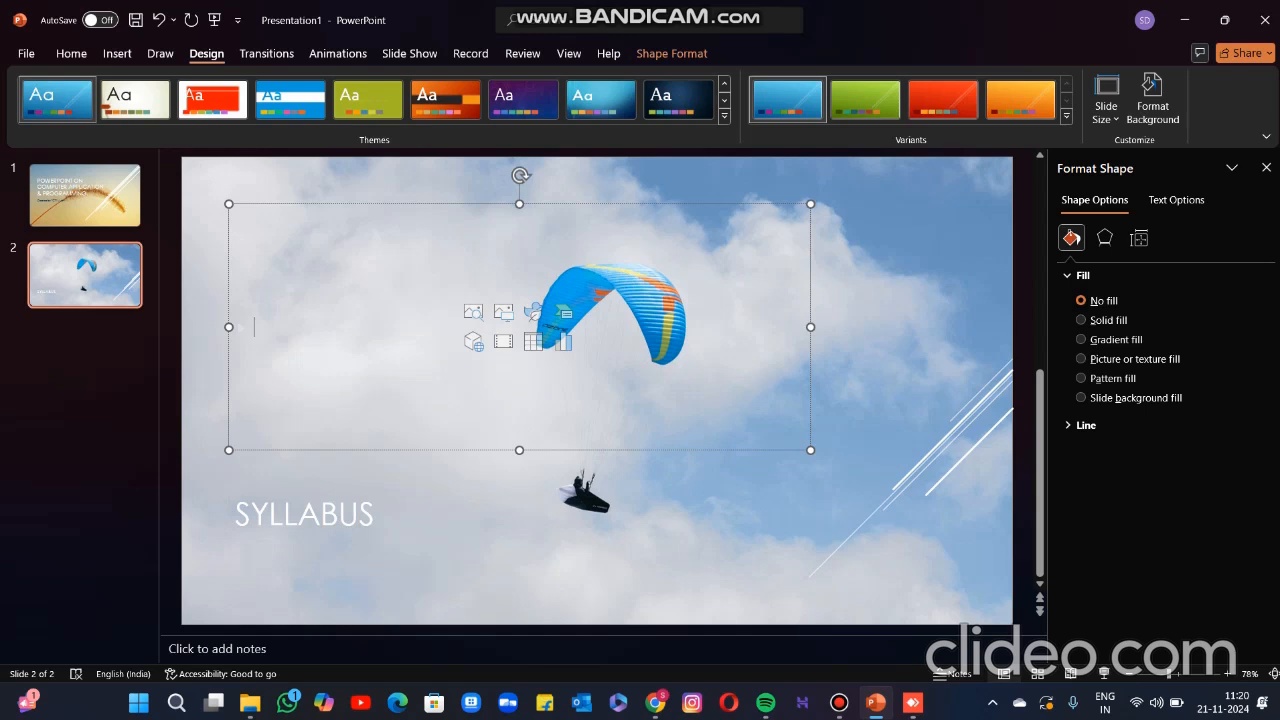
pyautogui.click(655, 703)
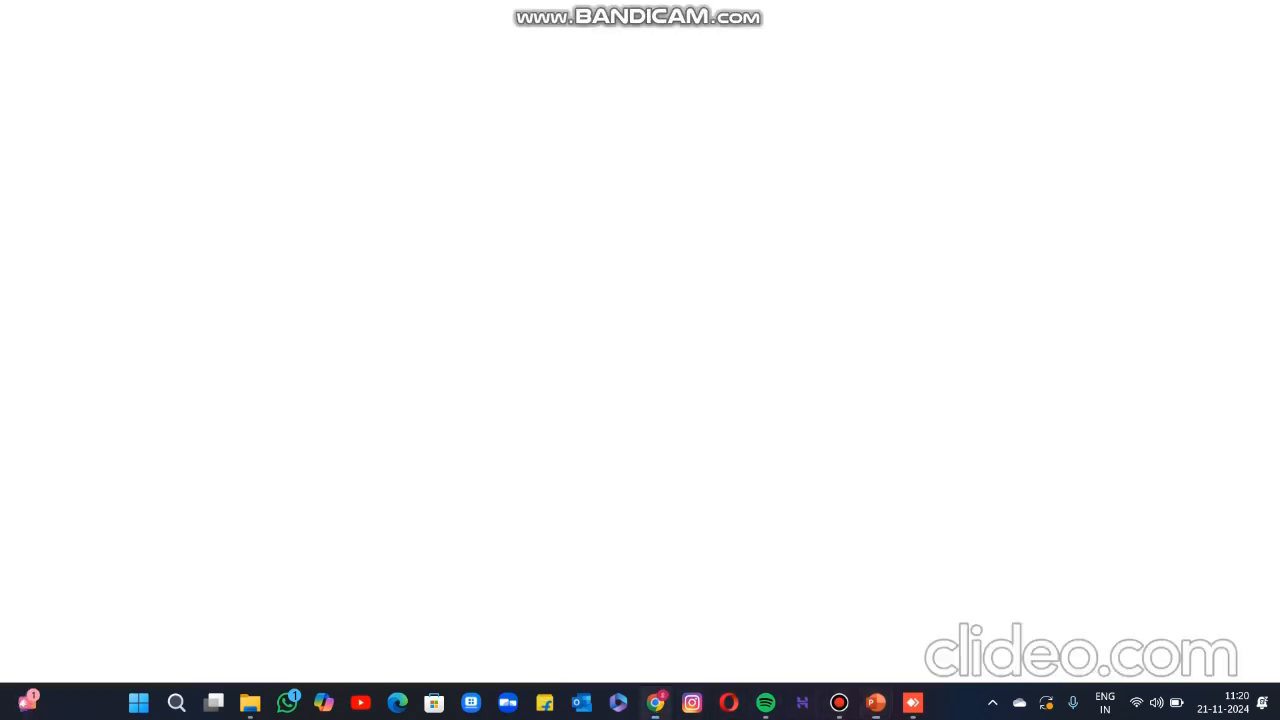
pyautogui.hotkey('ctrl', 't')
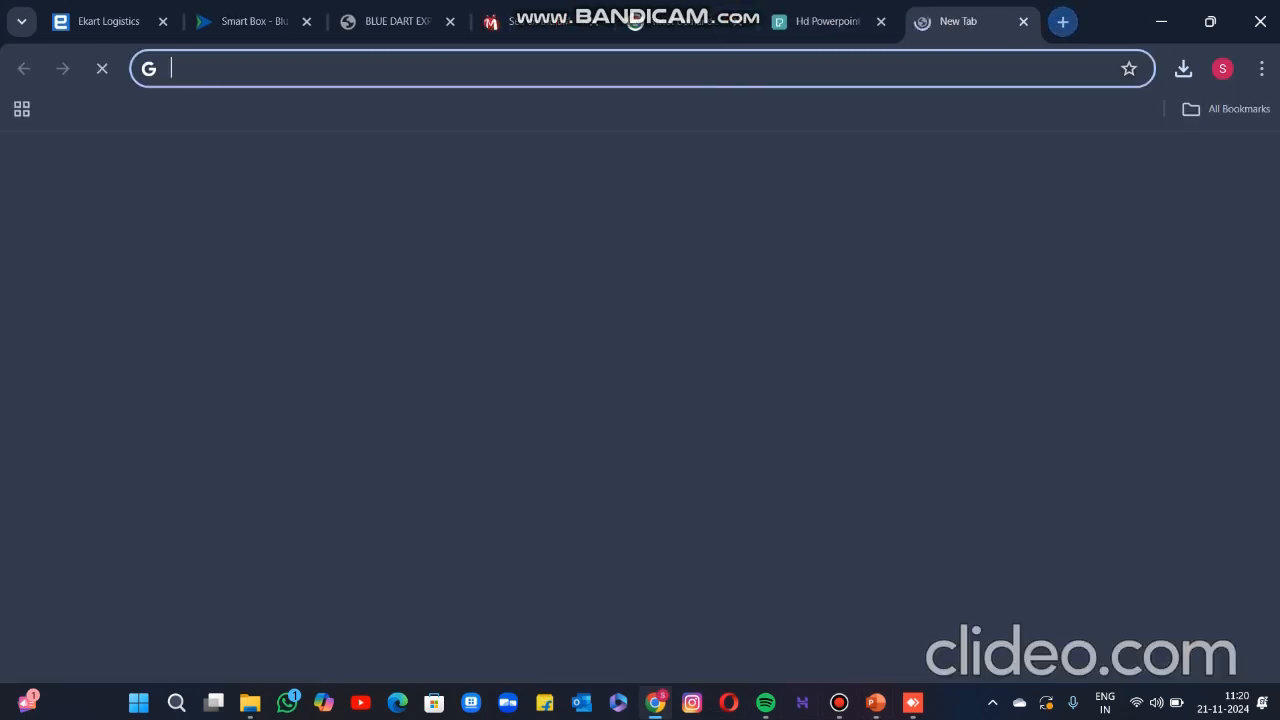
pyautogui.write('WWW')
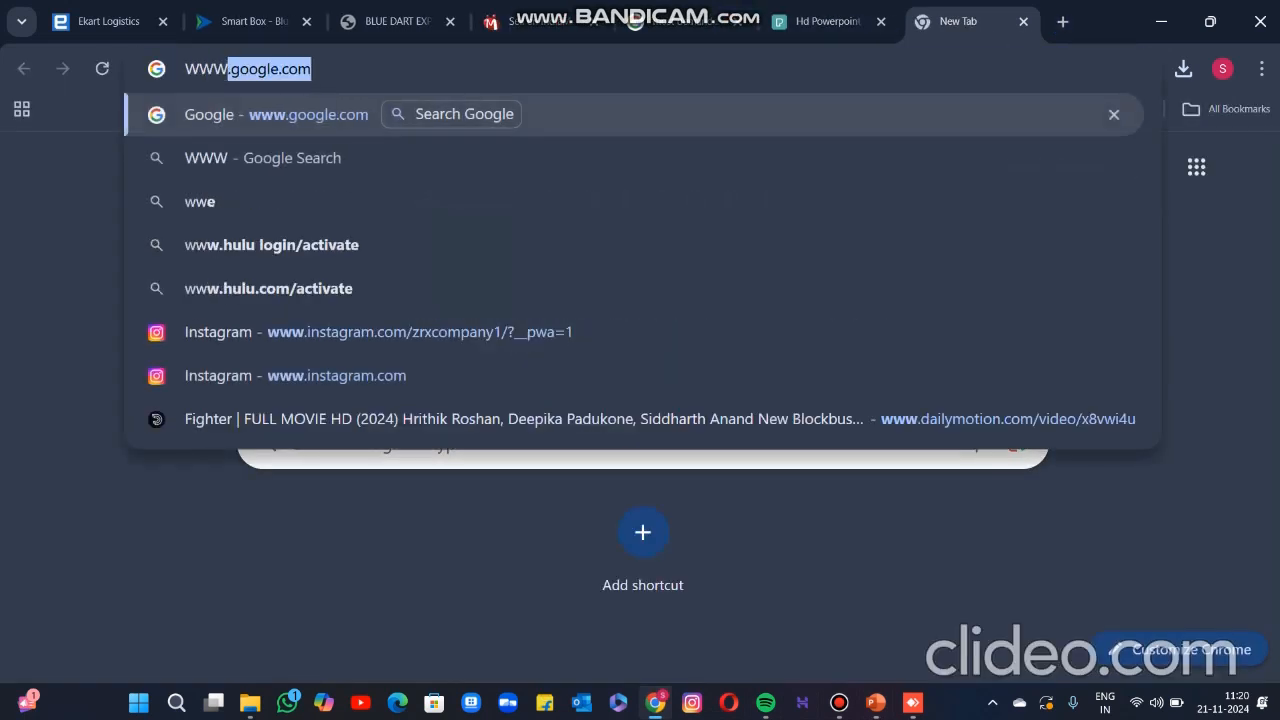
pyautogui.press('Return')
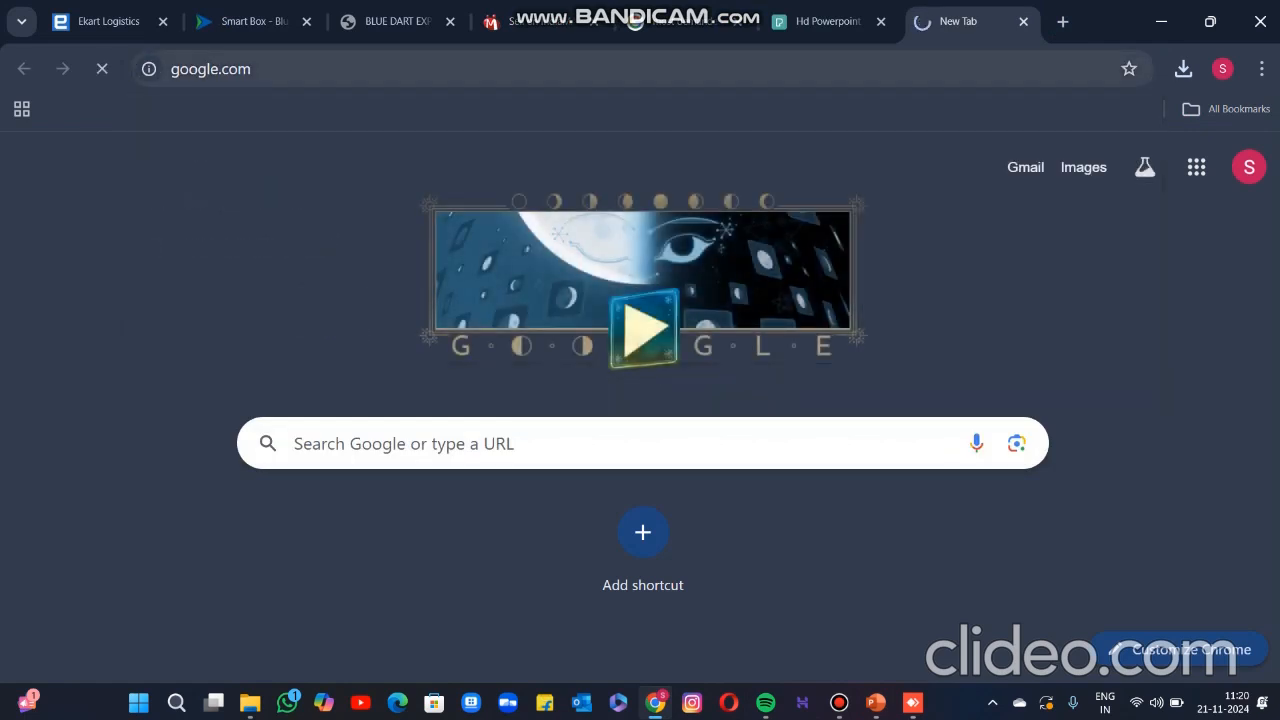
# - Search Google for "george telegraph cap" and open the George Telegraph Training Institute website from the results
pyautogui.write('ge')
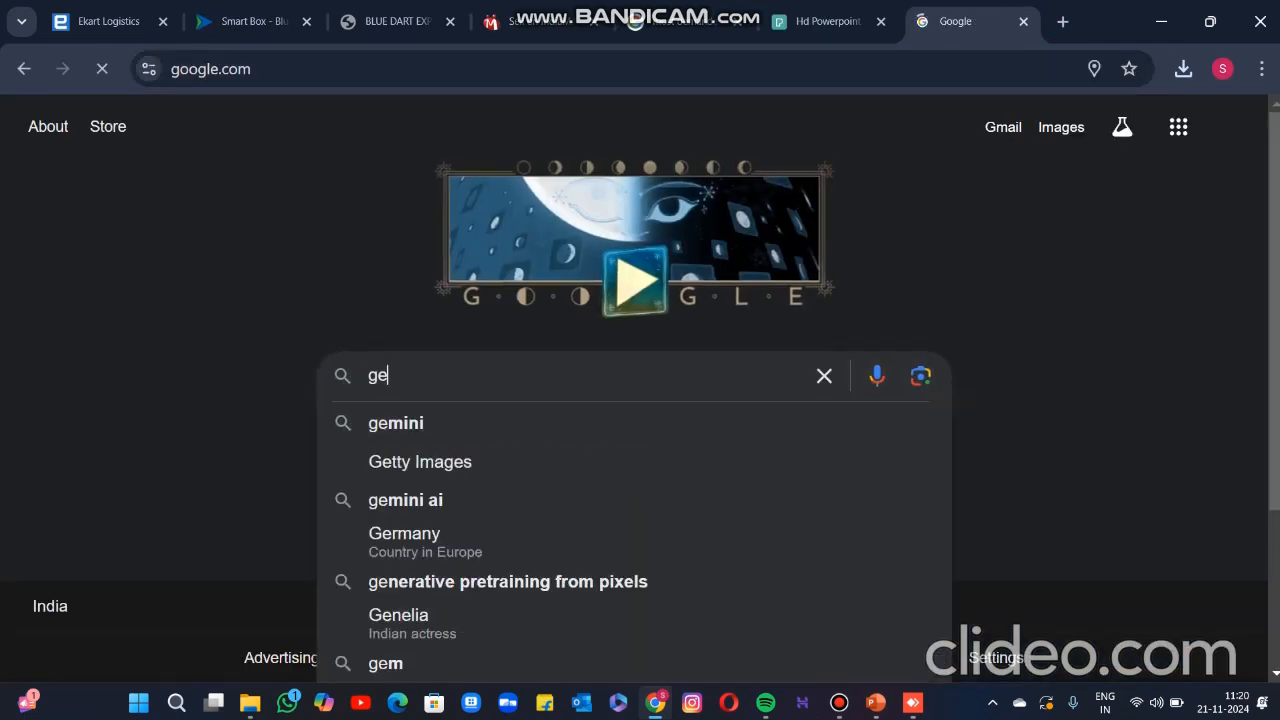
pyautogui.write('orge te')
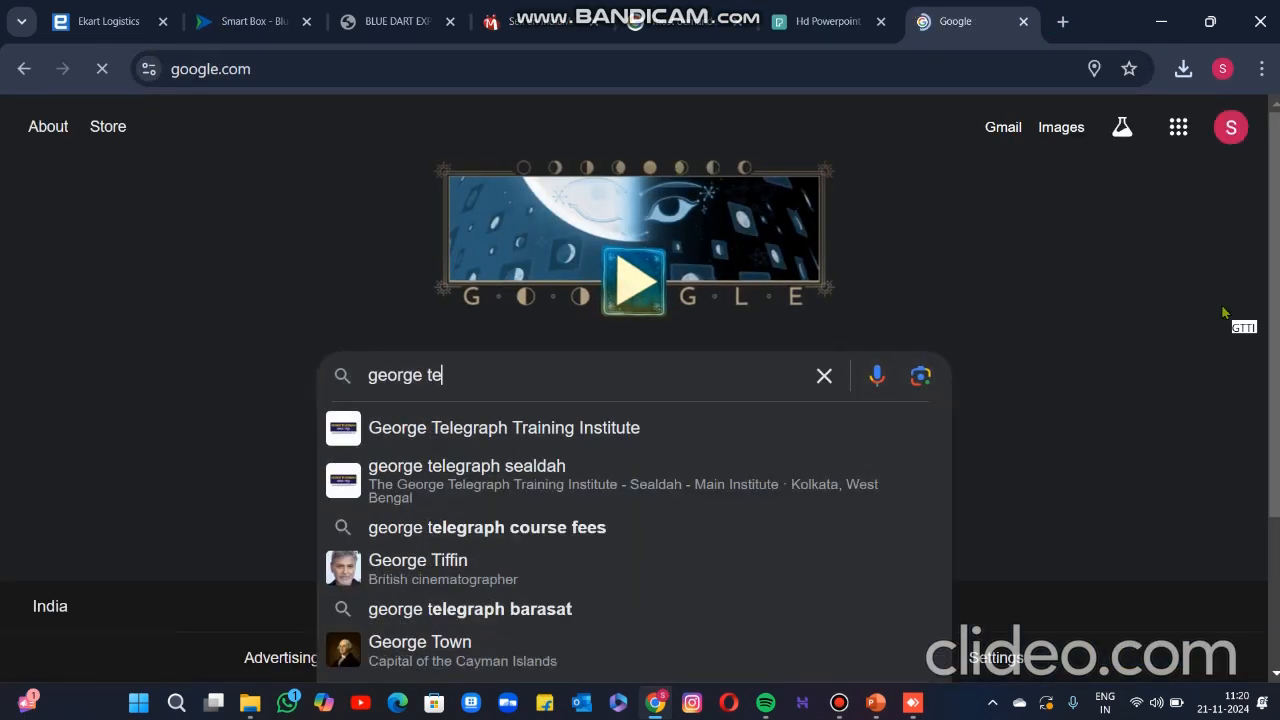
pyautogui.write('legrap')
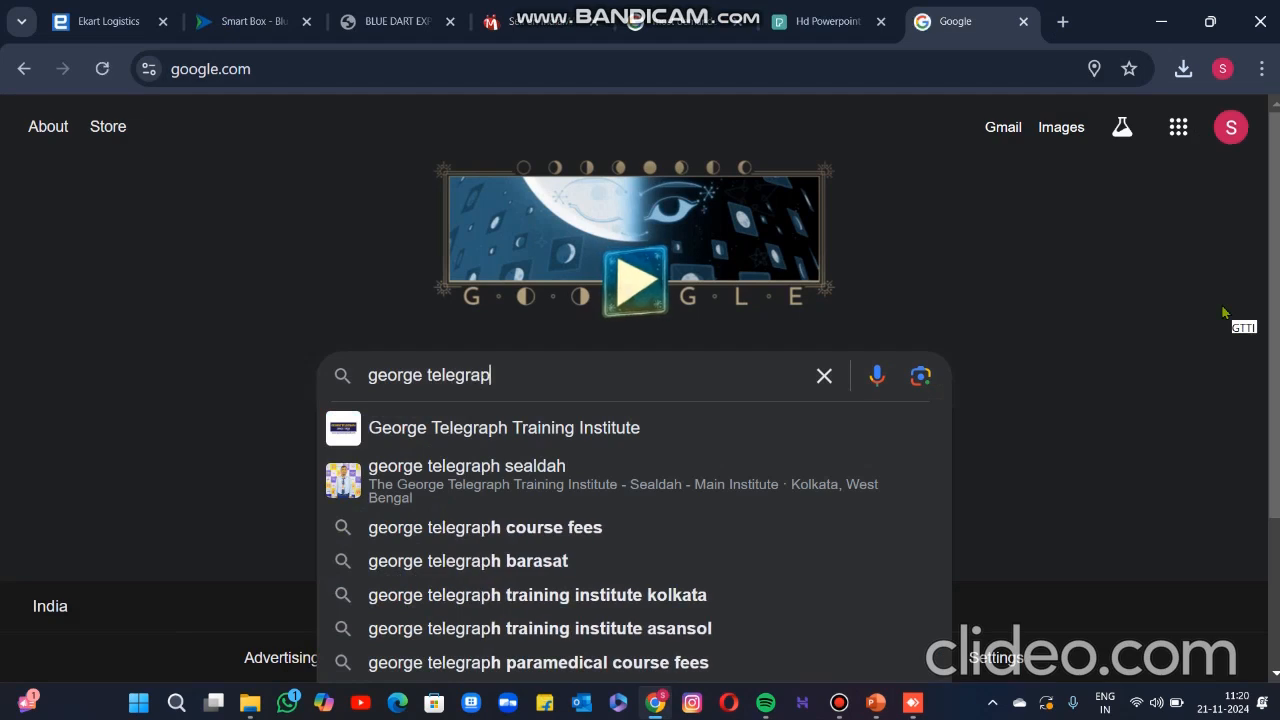
pyautogui.write('h cap')
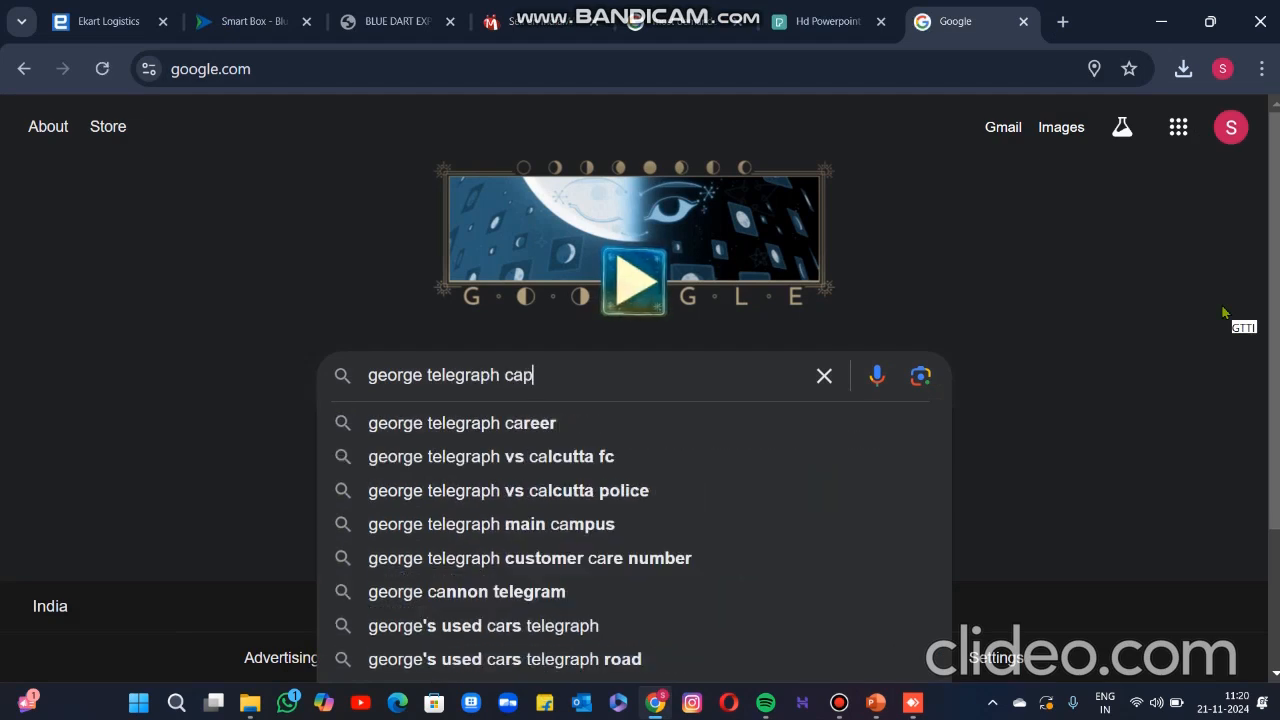
pyautogui.press('Return')
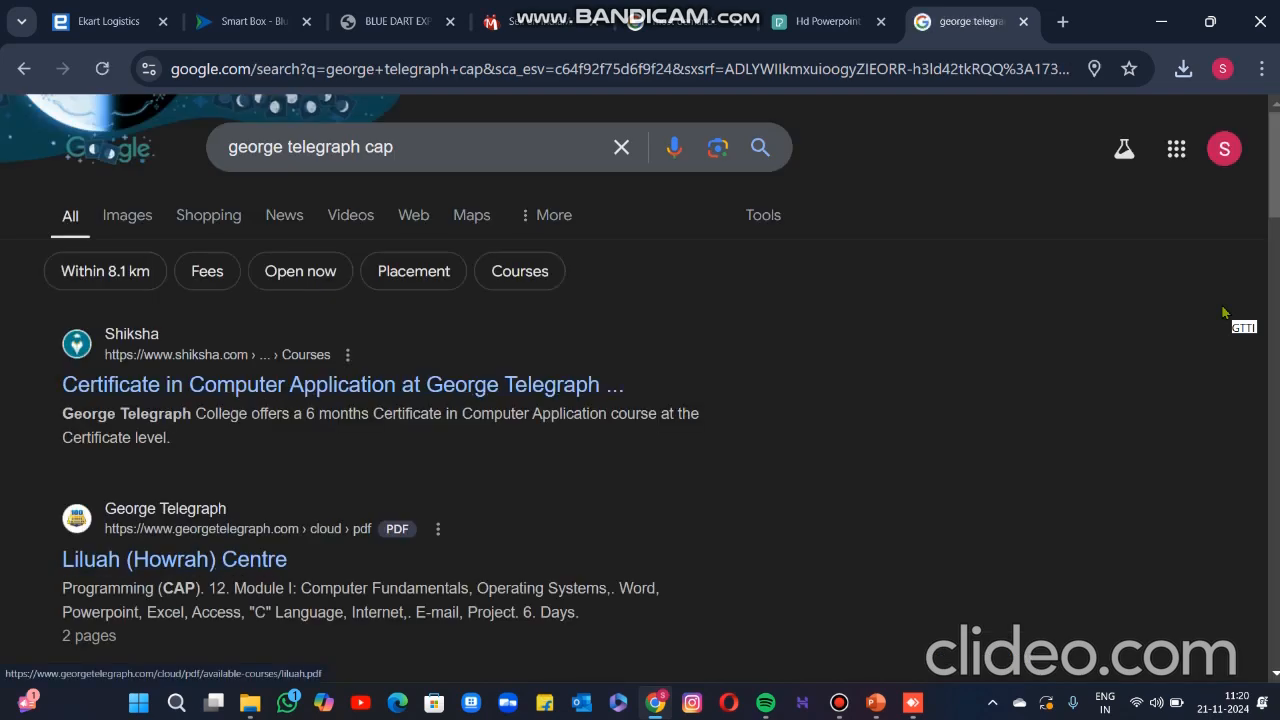
pyautogui.scroll(-5, 1222, 313)
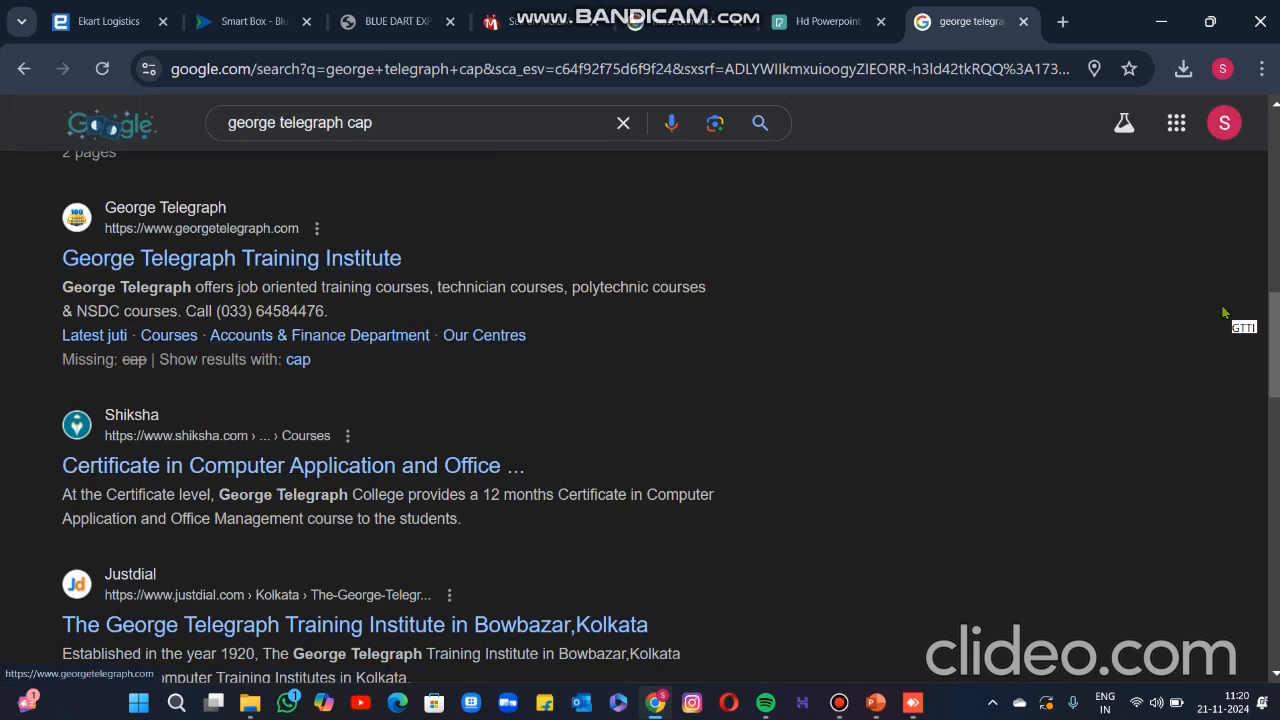
pyautogui.click(231, 258)
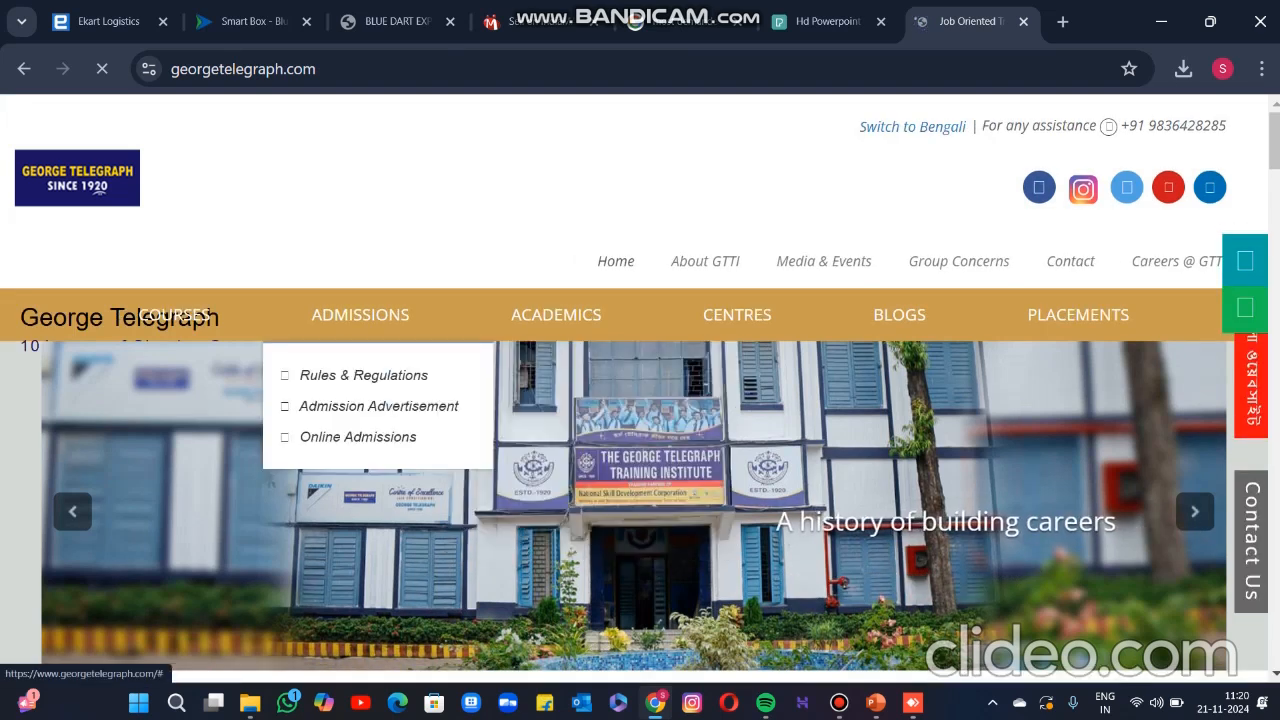
# - Open the Courses of Computer Software Department page from the website's list of courses
pyautogui.moveTo(705, 261)
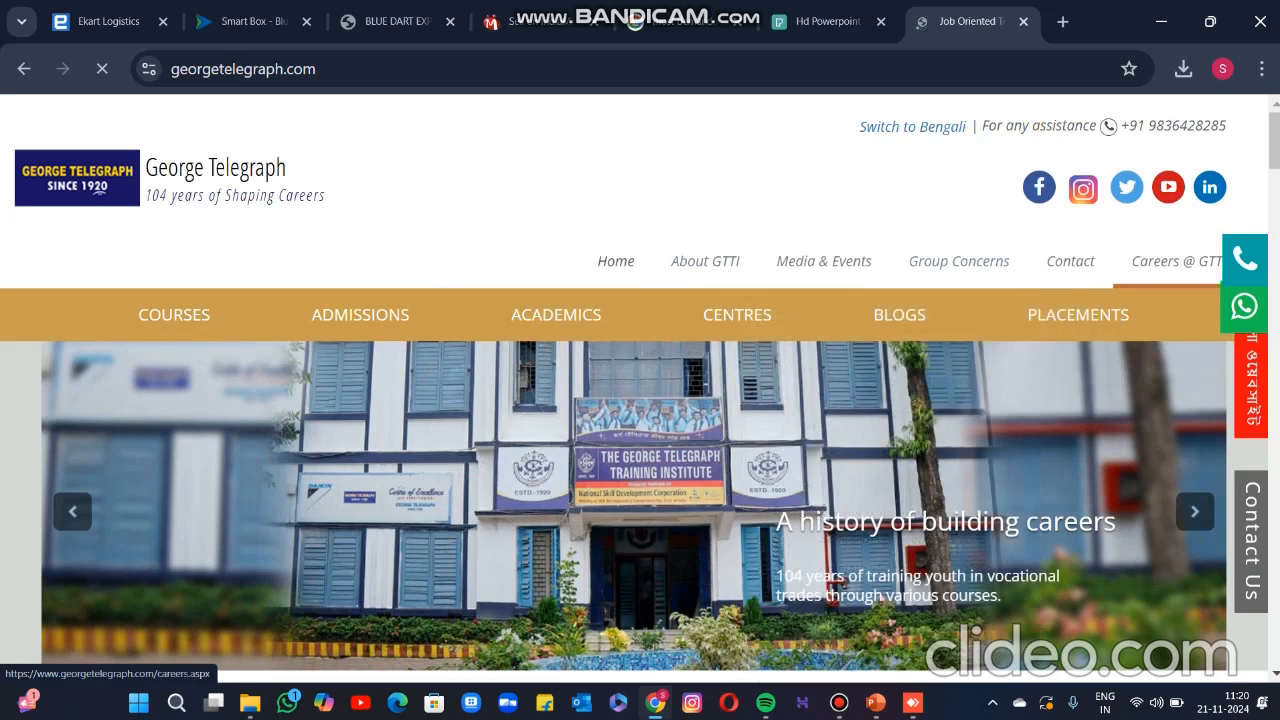
pyautogui.moveTo(174, 314)
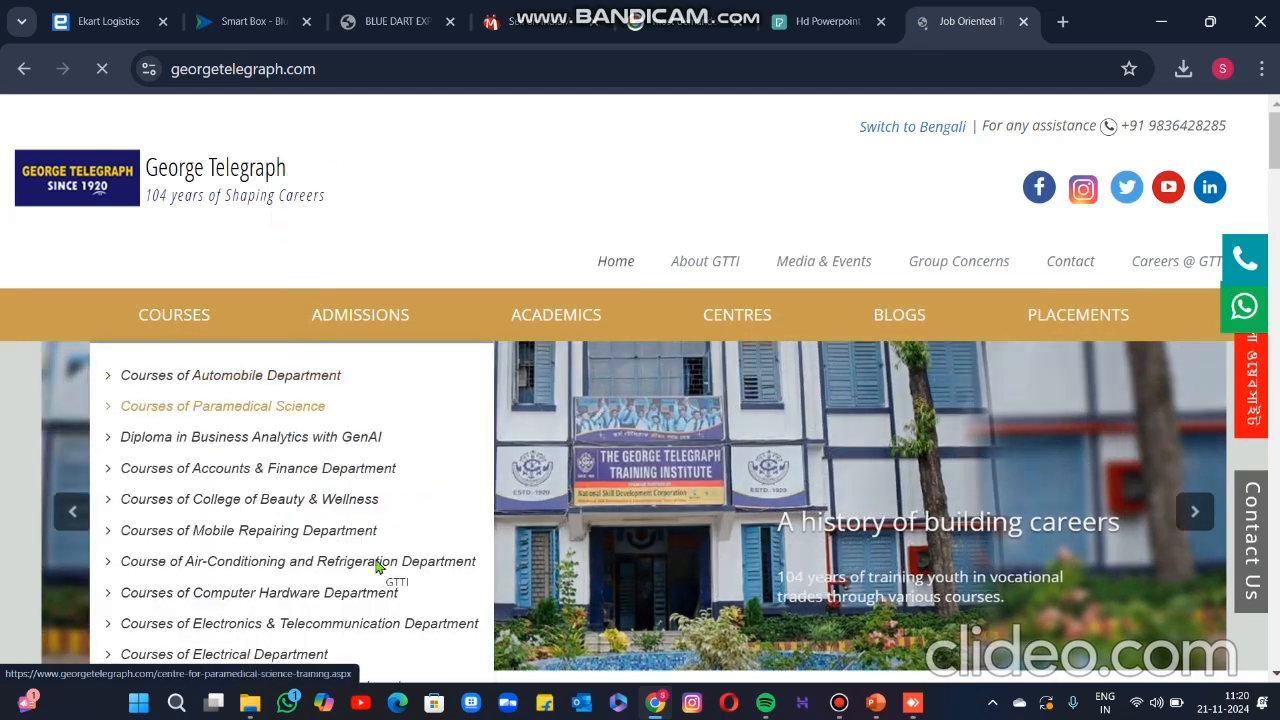
pyautogui.scroll(-5, 368, 565)
pyautogui.scroll(5, 377, 567)
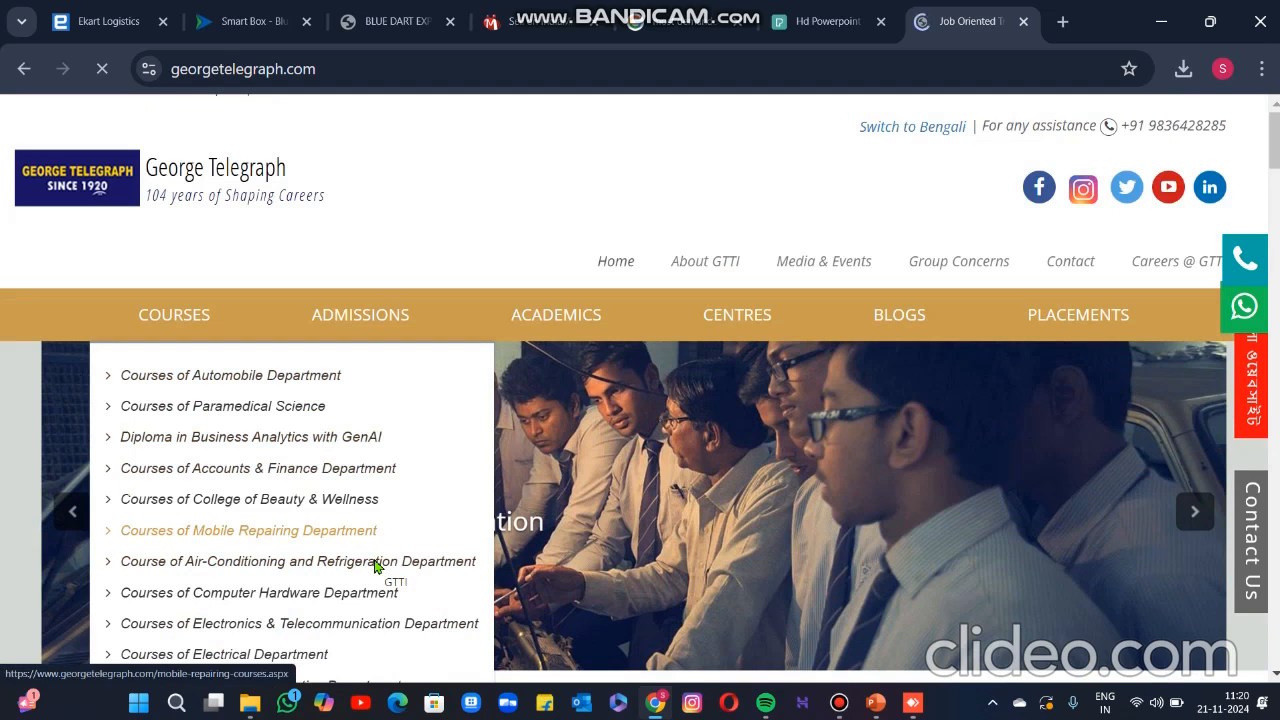
pyautogui.scroll(-5, 374, 560)
pyautogui.scroll(5, 374, 560)
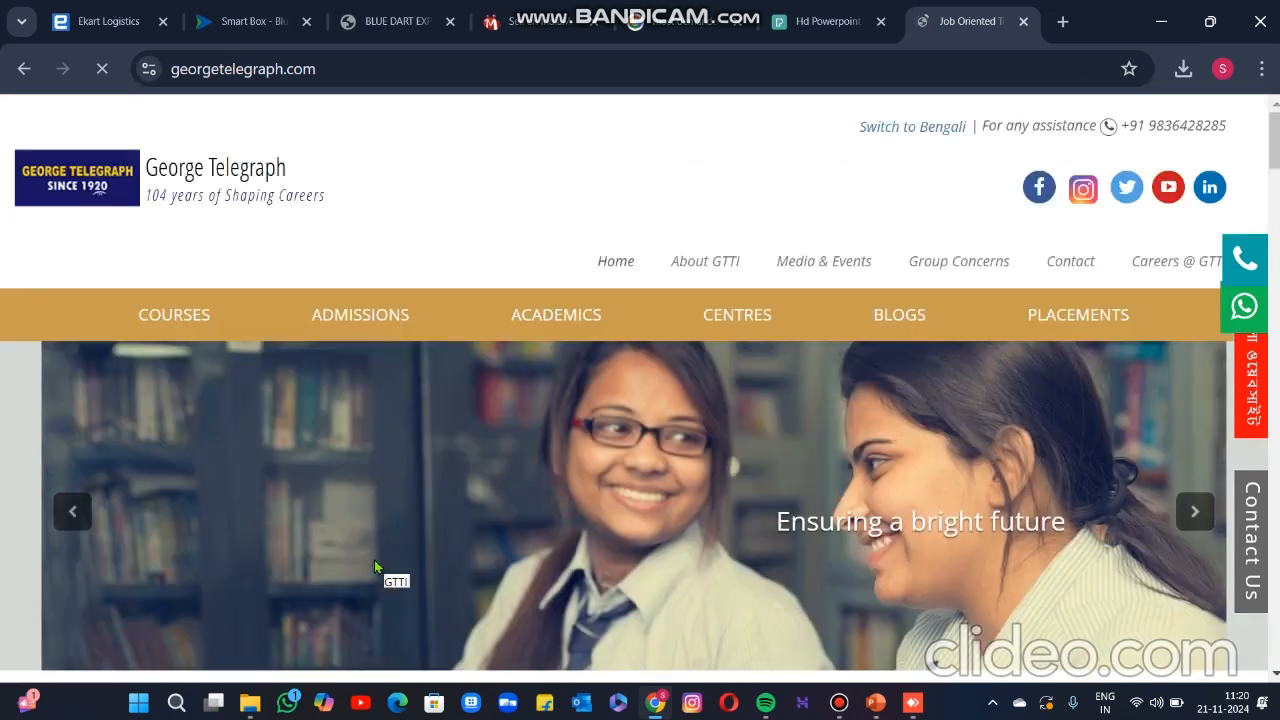
pyautogui.click(1262, 68)
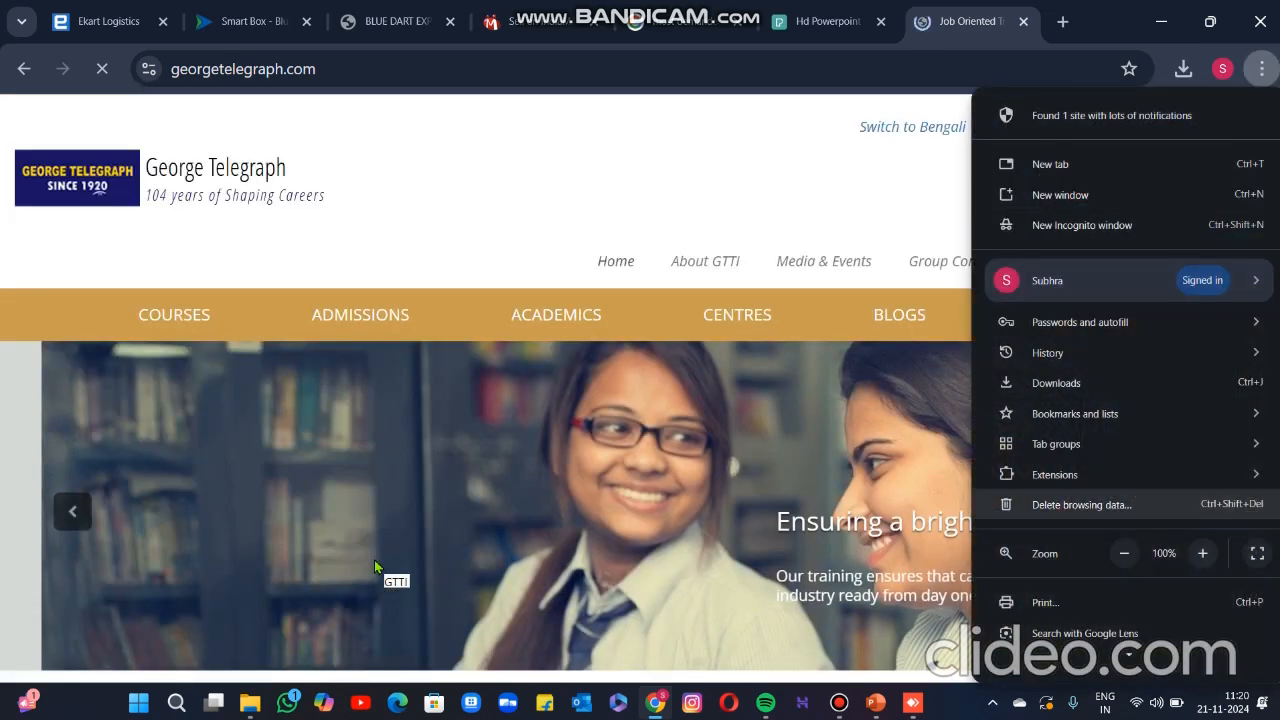
pyautogui.hotkey('ctrl', '-')
pyautogui.hotkey('ctrl', '-')
pyautogui.press('Escape')
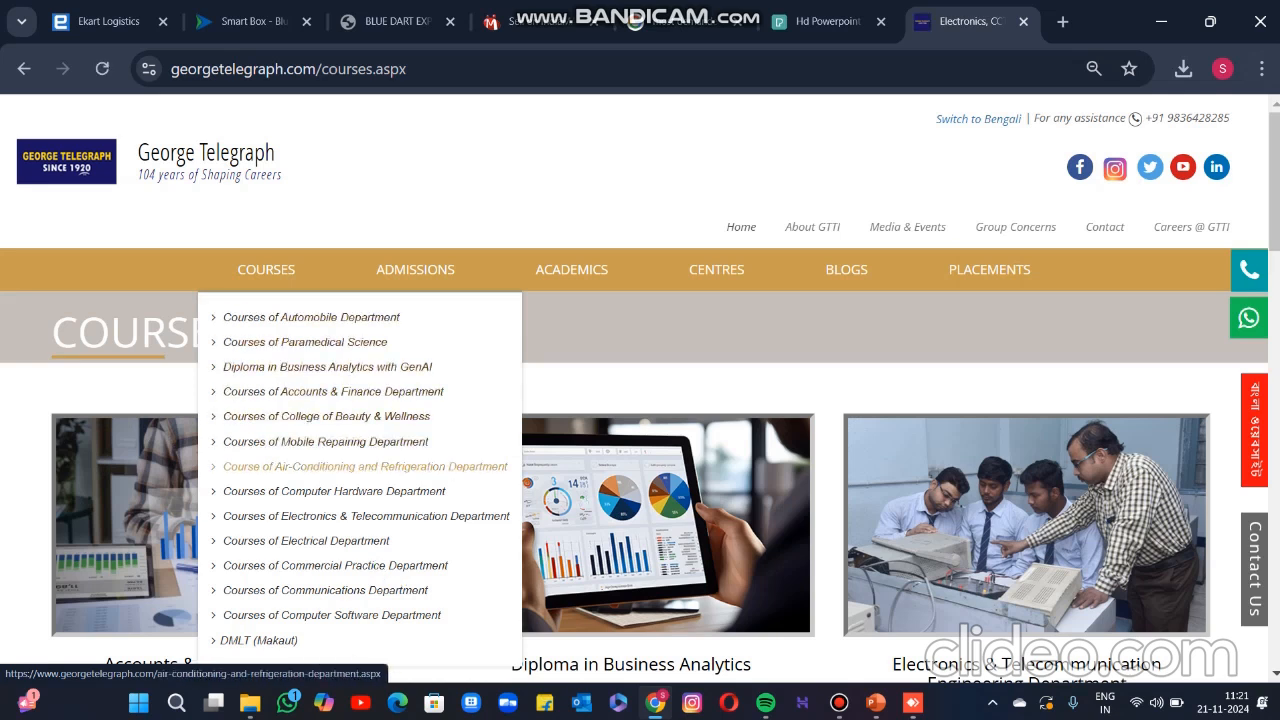
pyautogui.click(330, 615)
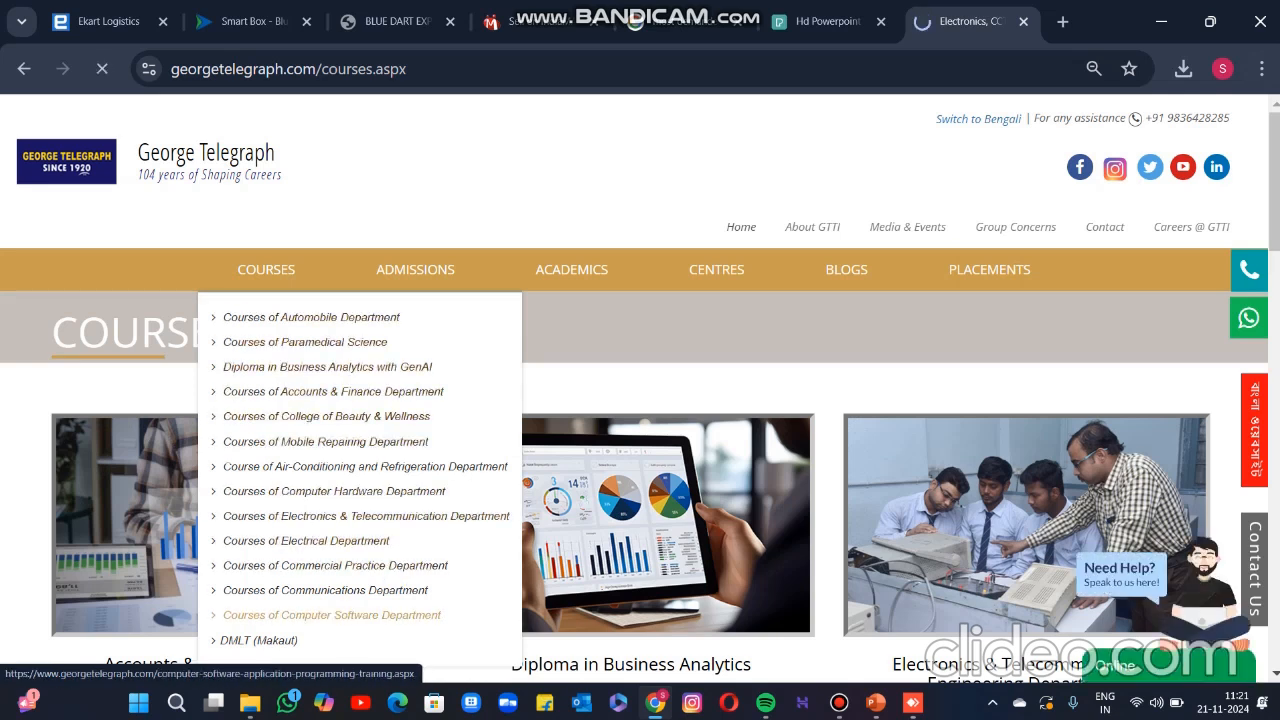
# - Copy the course outline and work areas of Diploma in Computer Application & Programming into slide 2's content placeholder in PowerPoint
pyautogui.scroll(-5, 300, 340)
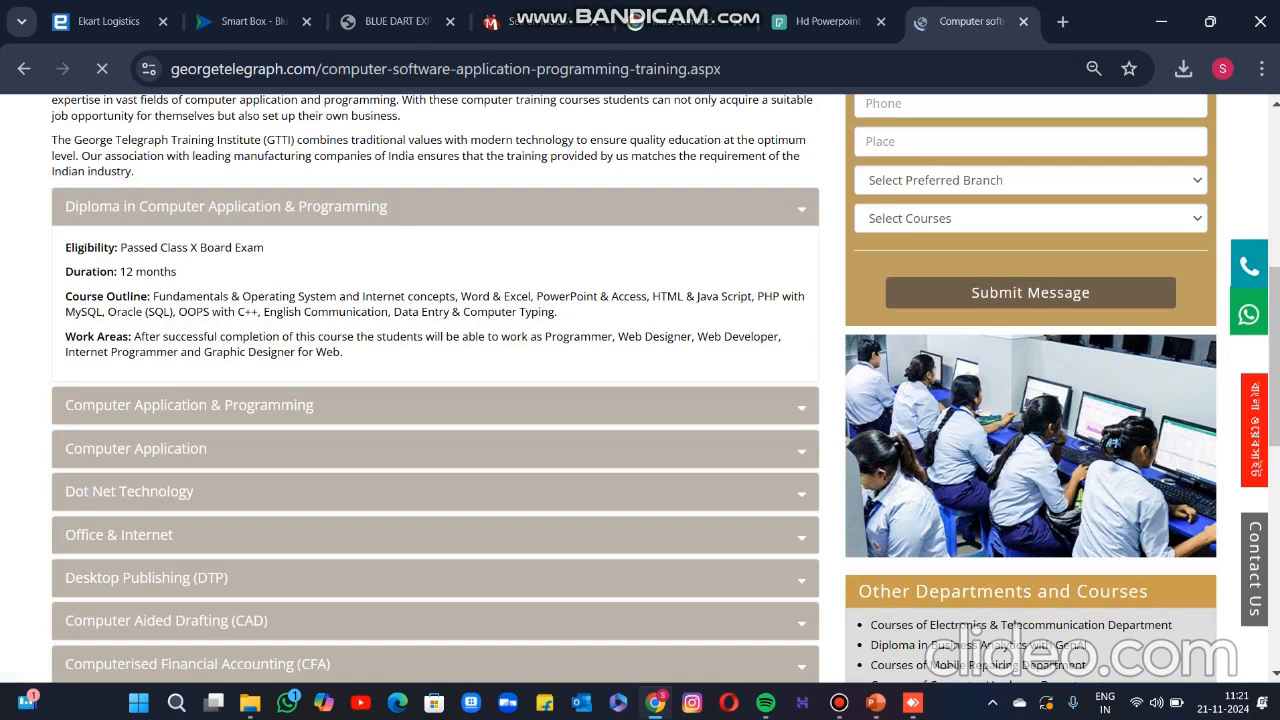
pyautogui.moveTo(152, 296); pyautogui.dragTo(343, 352)
pyautogui.hotkey('ctrl', 'c')
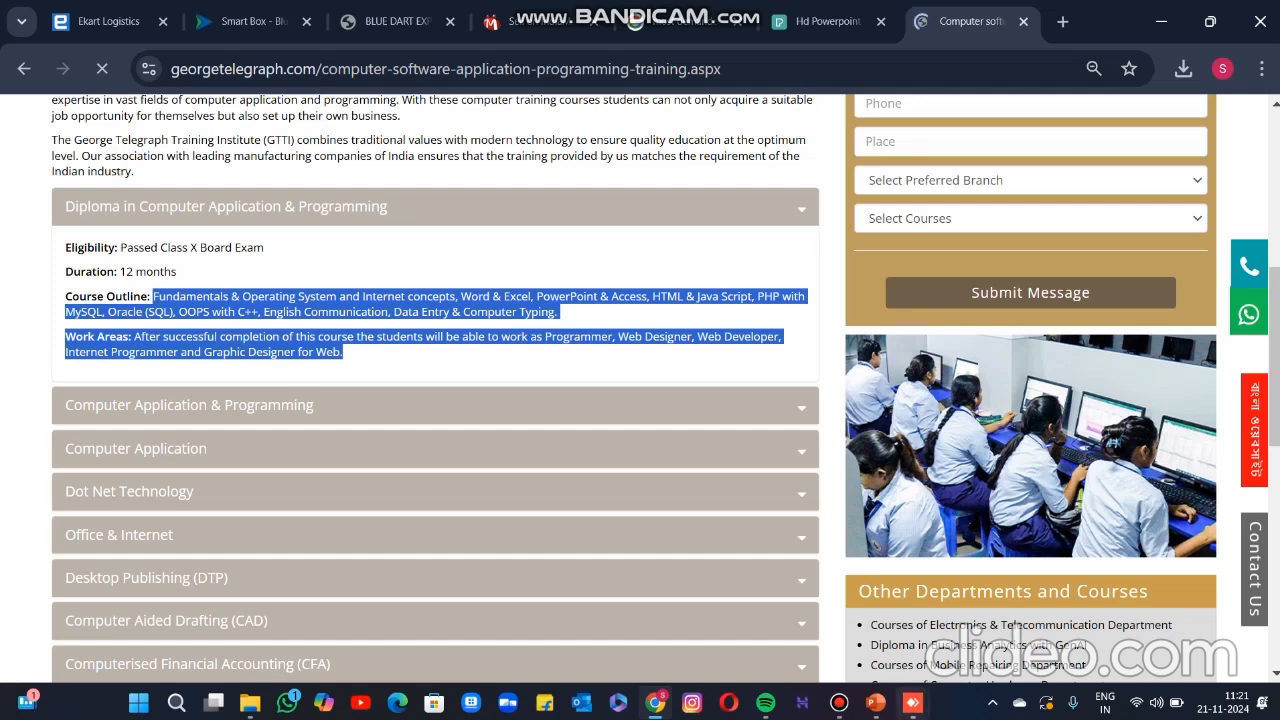
pyautogui.click(875, 702)
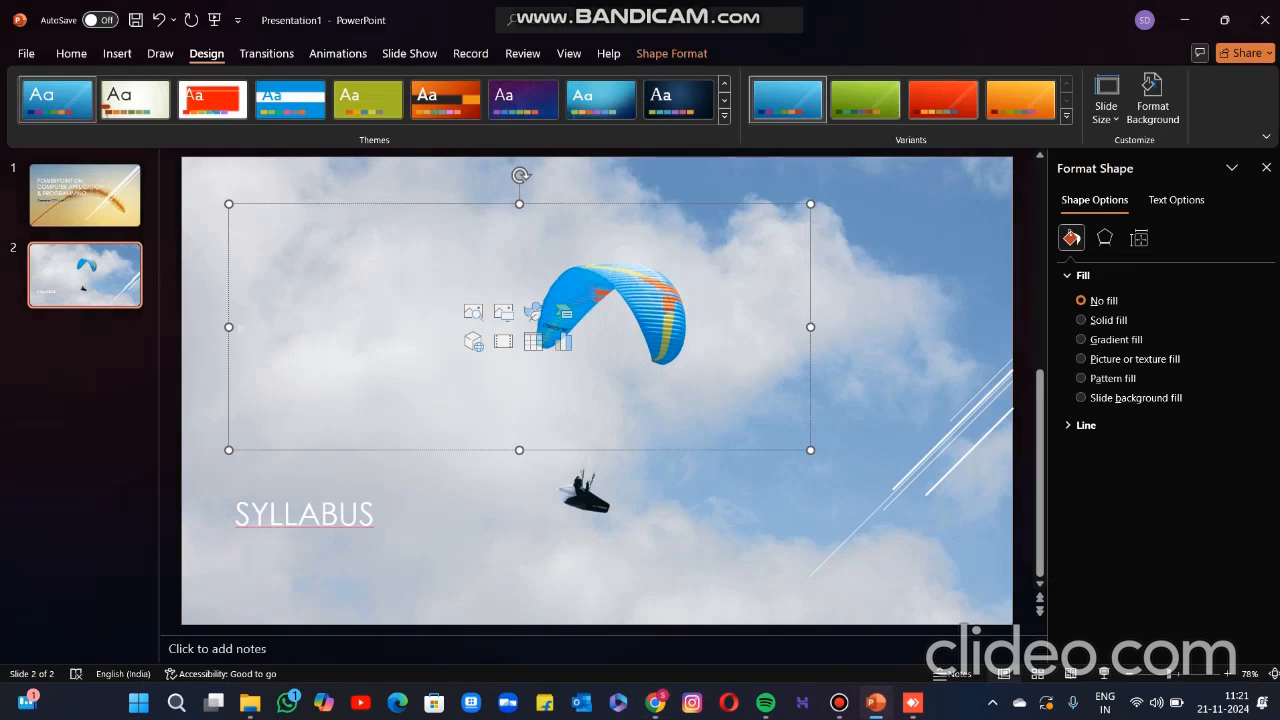
pyautogui.hotkey('ctrl', 'v')
# - Enlarge all the pasted syllabus text on slide 2 to font size 26
pyautogui.moveTo(563, 369); pyautogui.dragTo(255, 252)
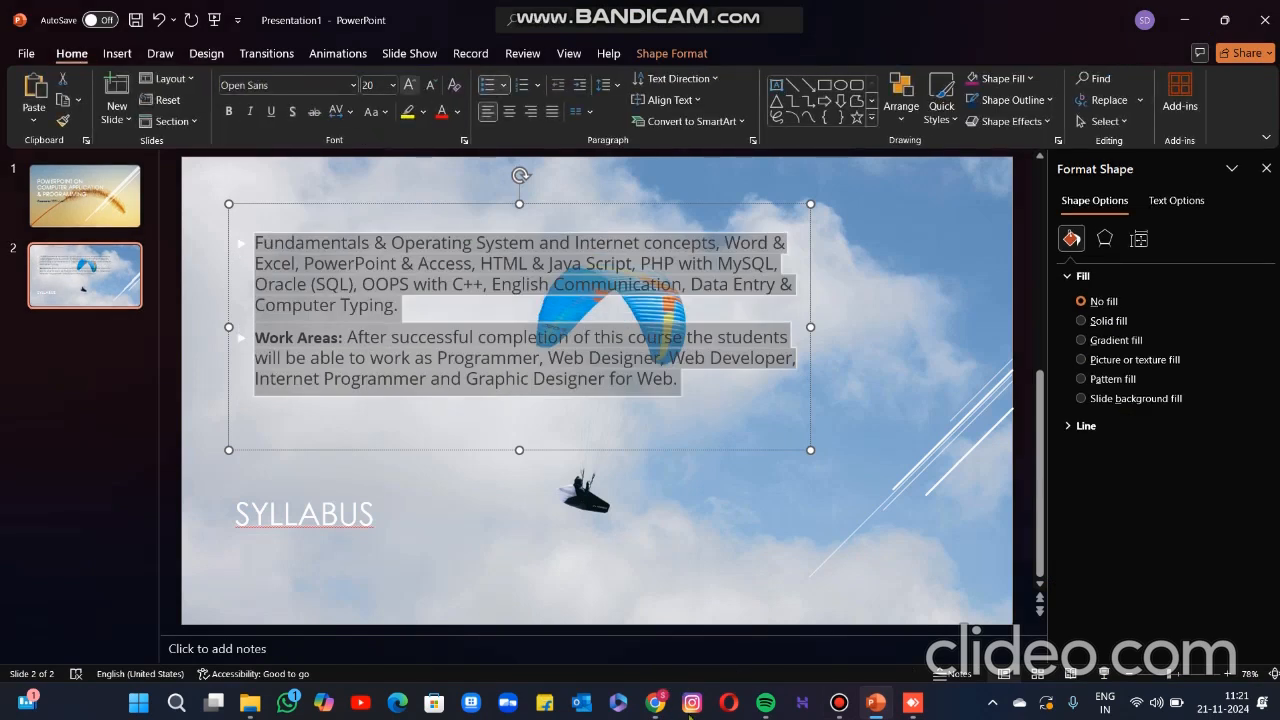
pyautogui.hotkey('ctrl', 'shift', '.')
pyautogui.hotkey('ctrl', 'shift', '.')
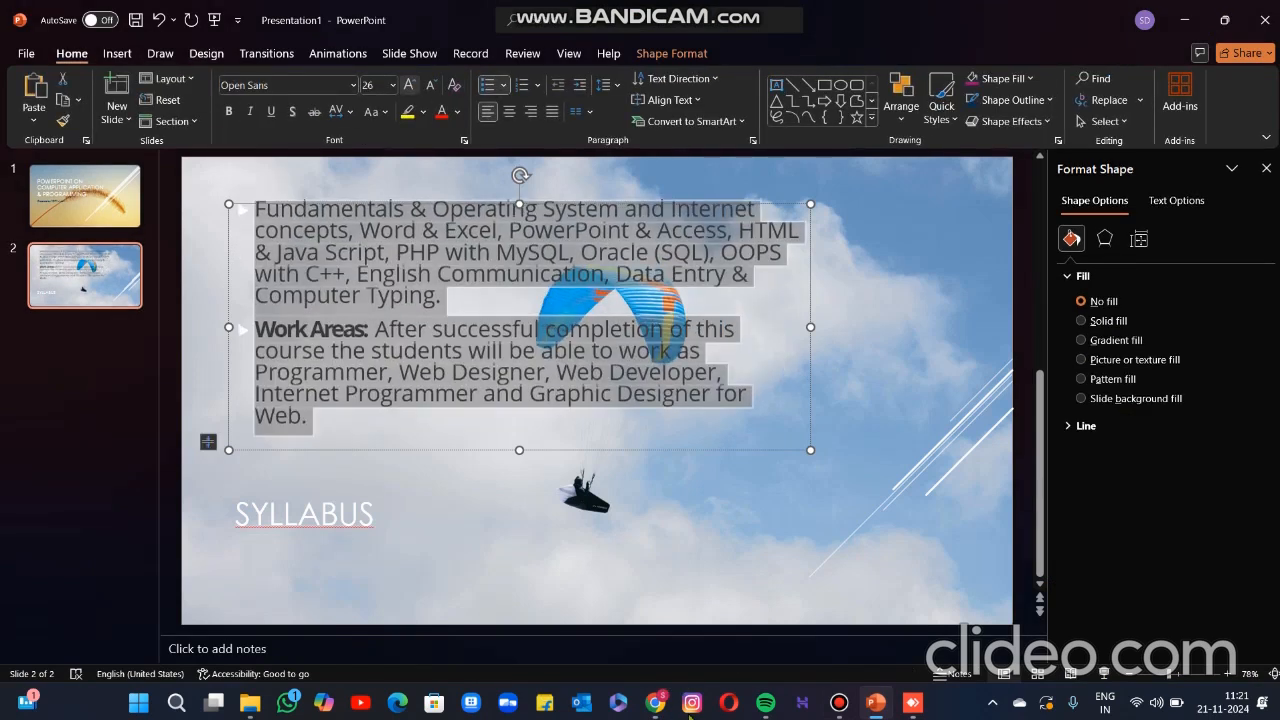
# - Ignore all spelling flags for the word SYLLABUS in slide 2's title
pyautogui.click(376, 514)
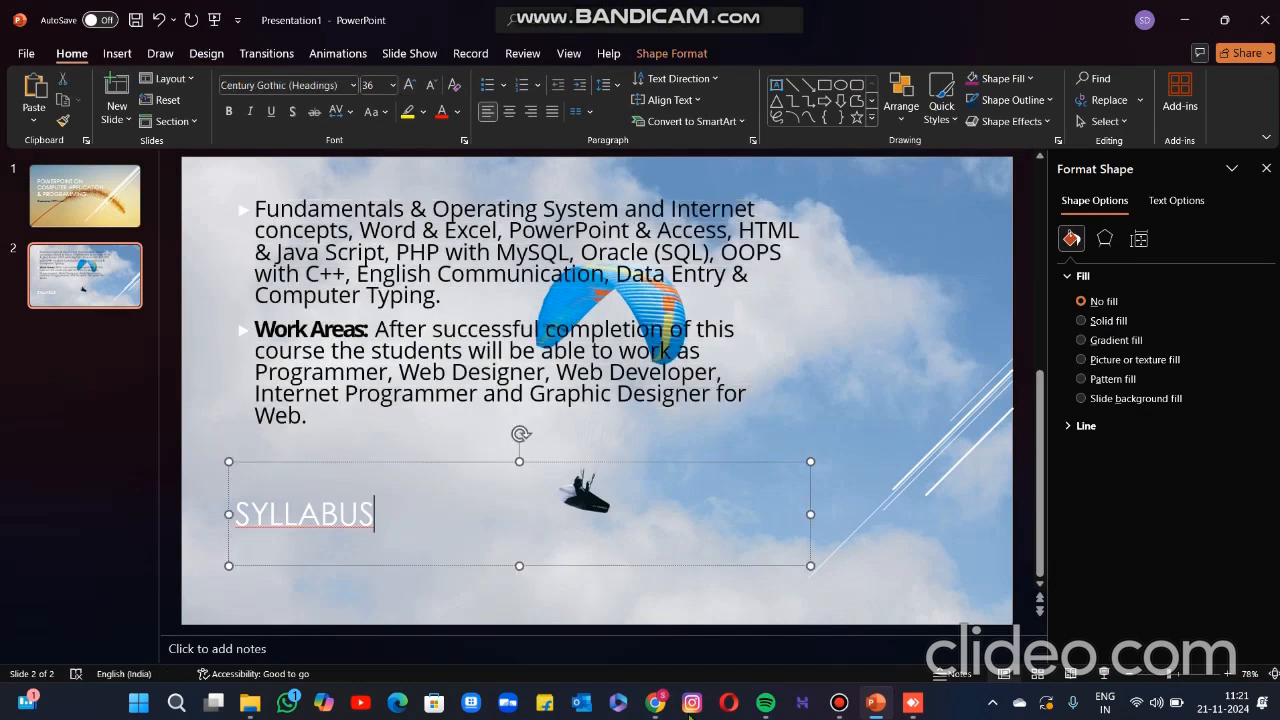
pyautogui.rightClick(323, 523)
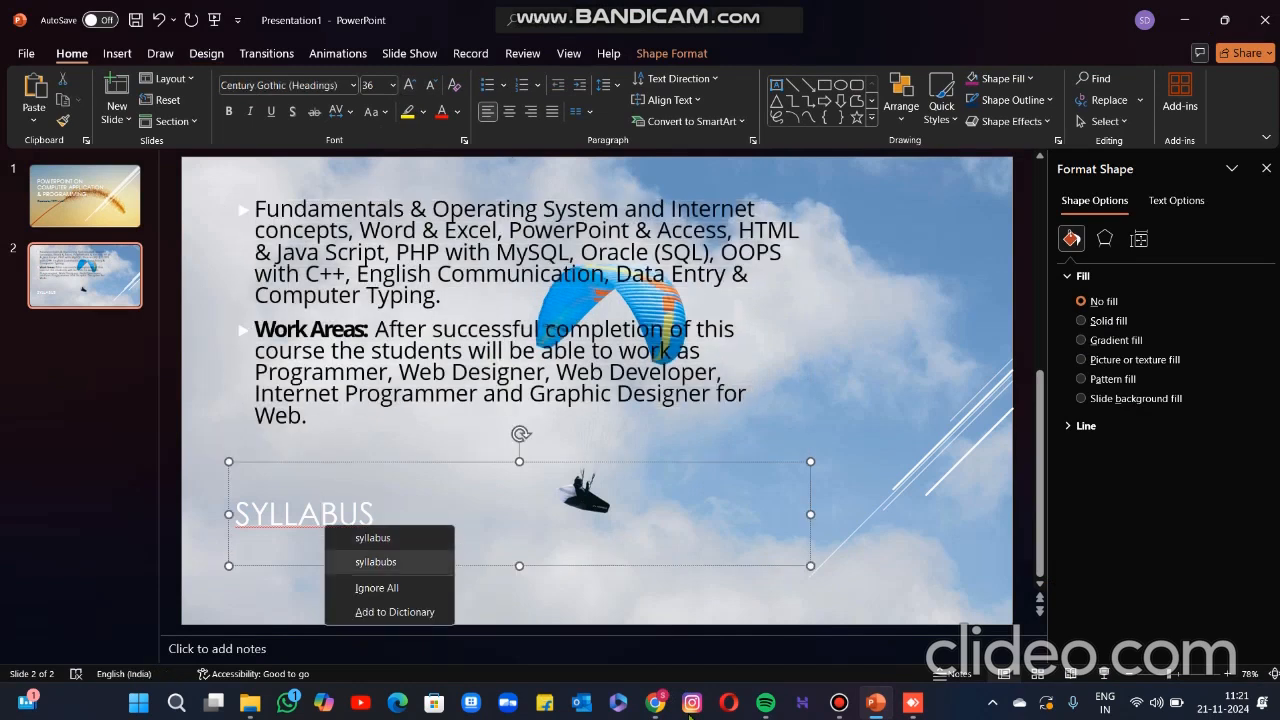
pyautogui.click(360, 588)
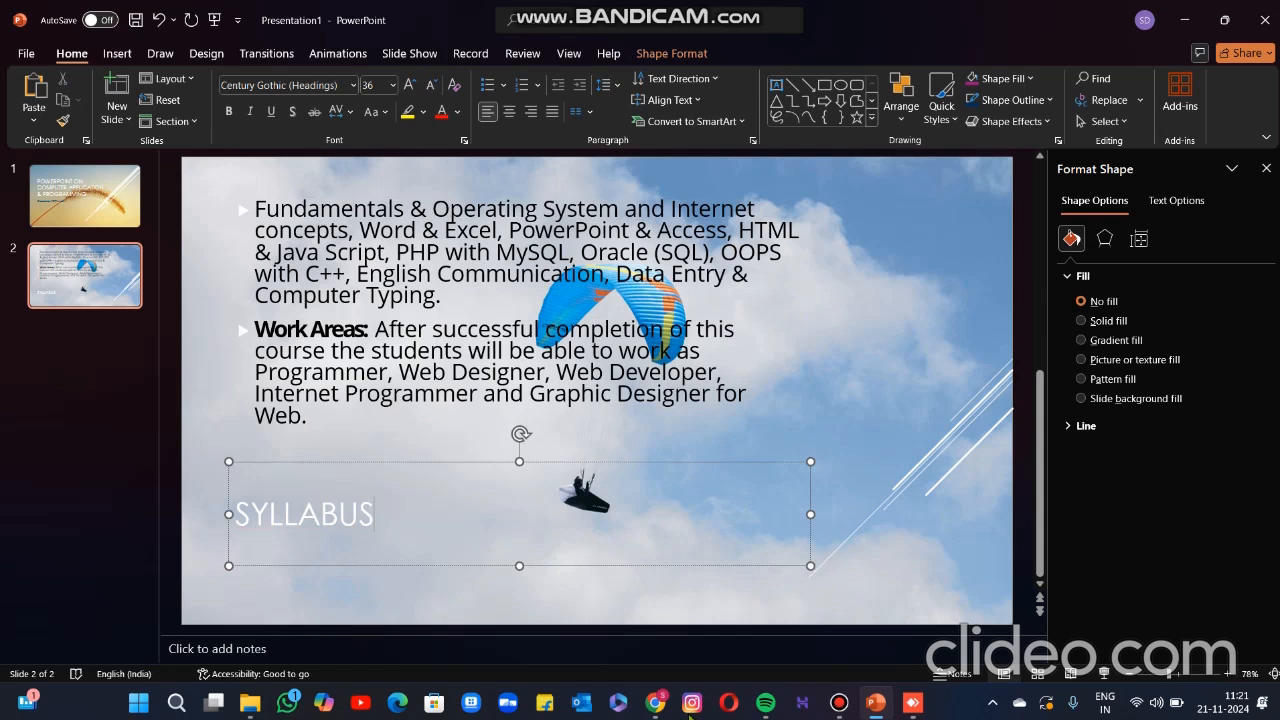
# - Apply the Pulse animation to the first paragraph of slide 2's content, starting with "Fundamentals & Operating System"
pyautogui.click(423, 295)
pyautogui.moveTo(440, 295); pyautogui.dragTo(255, 209)
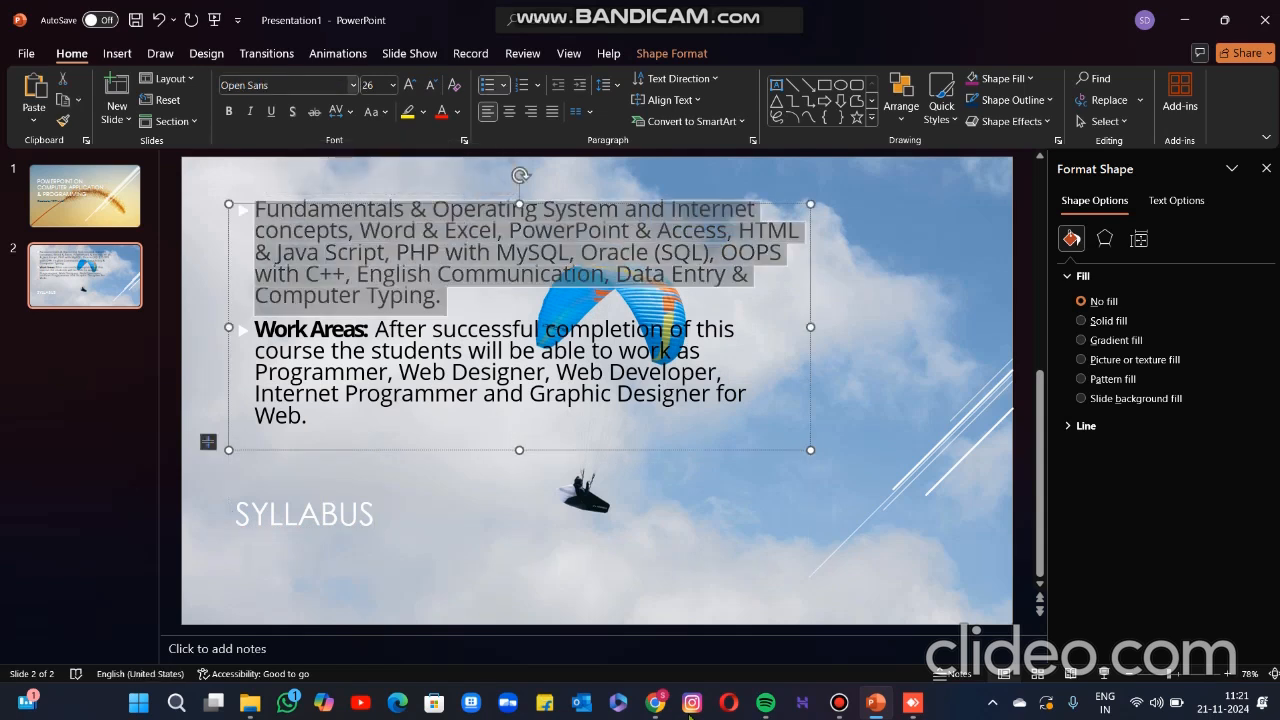
pyautogui.hotkey('alt', 'a')
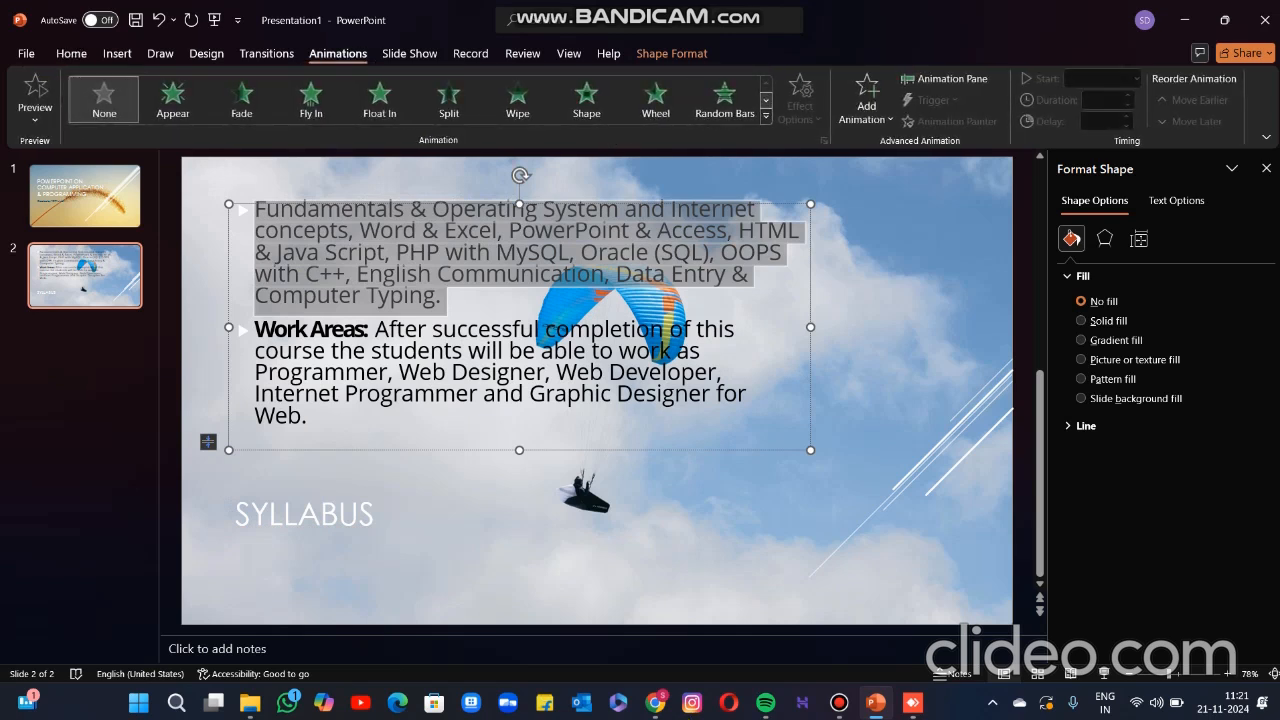
pyautogui.click(765, 100)
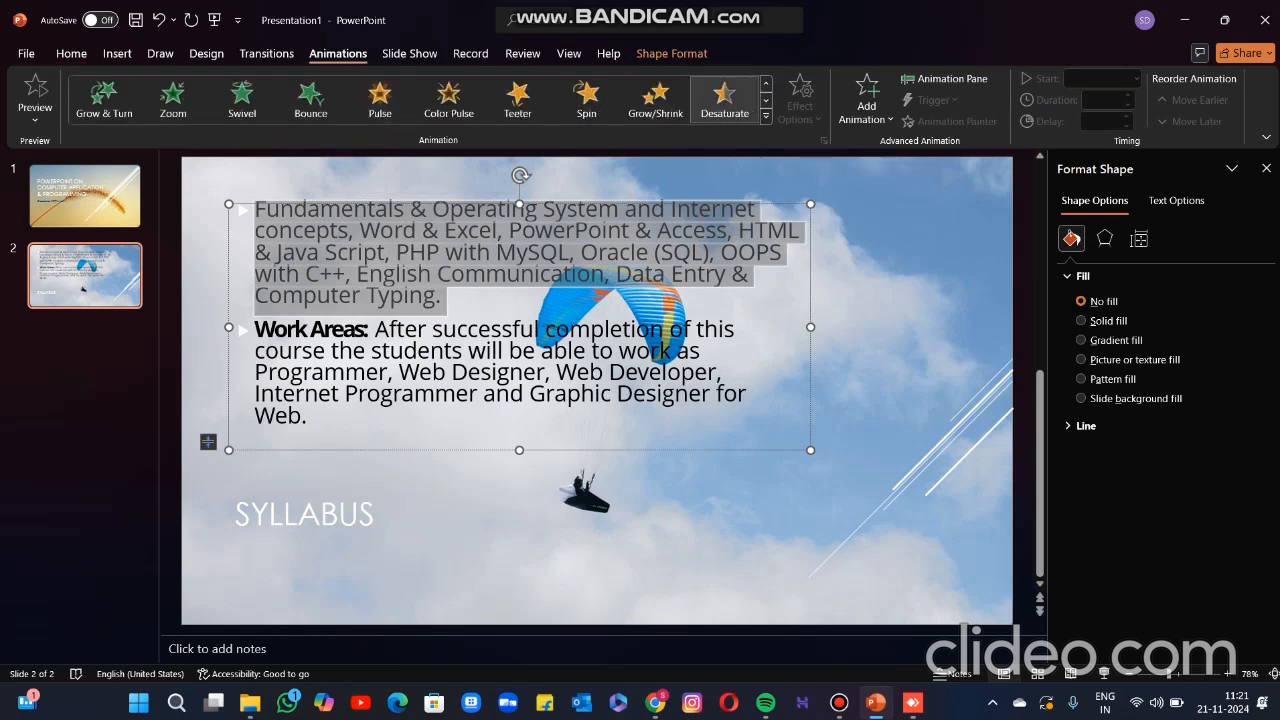
pyautogui.click(765, 84)
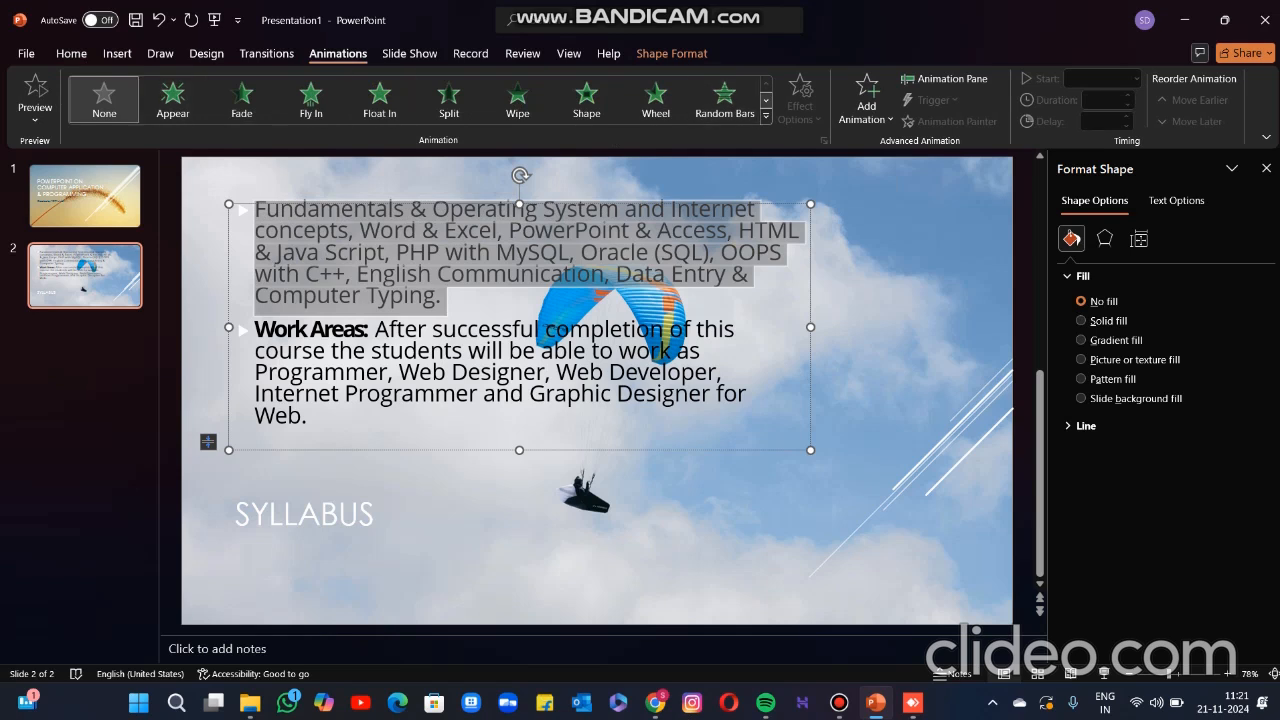
pyautogui.click(765, 99)
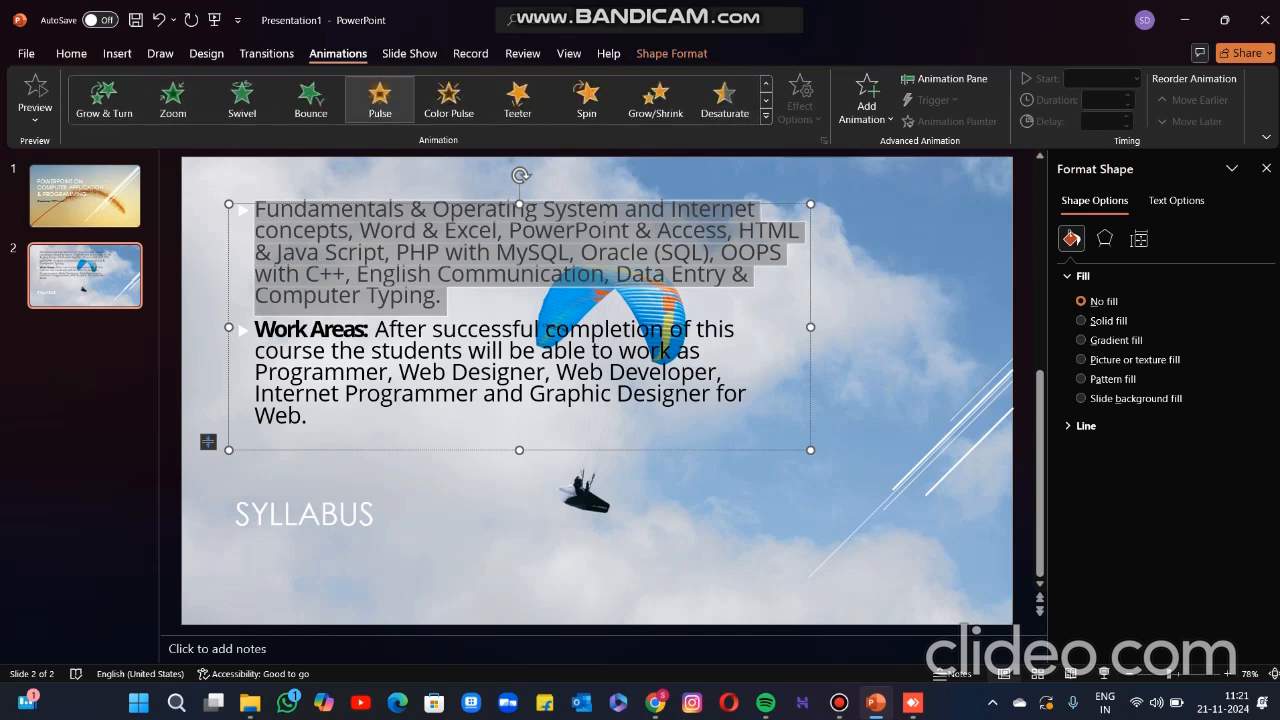
pyautogui.click(379, 99)
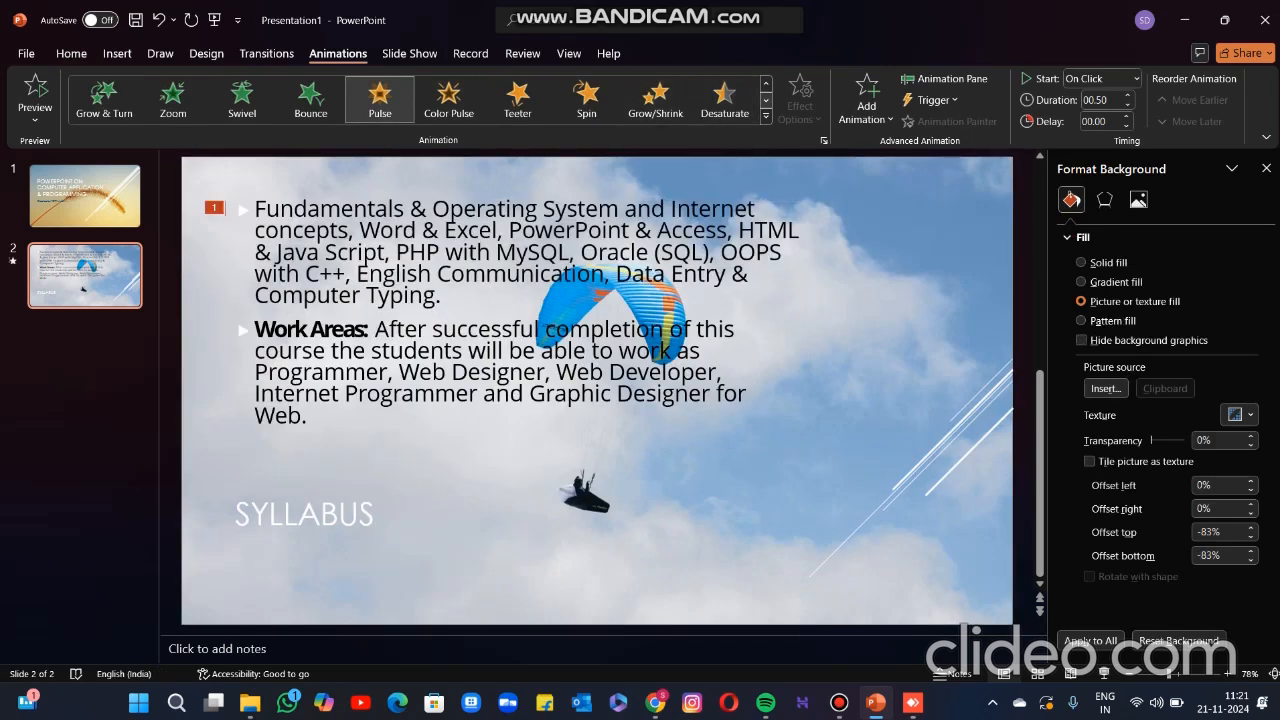
# - Change the animation of slide 2's first content paragraph, starting with "Fundamentals & Operating System", to Bounce
pyautogui.click(766, 100)
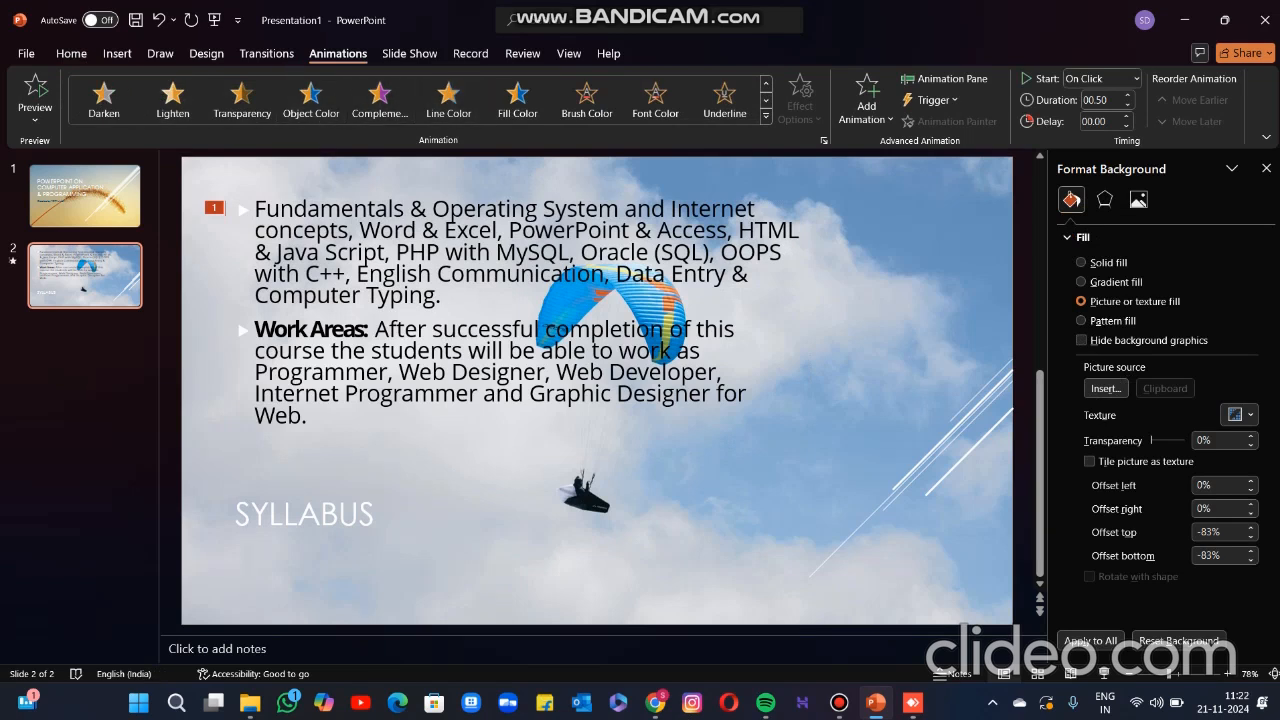
pyautogui.click(766, 100)
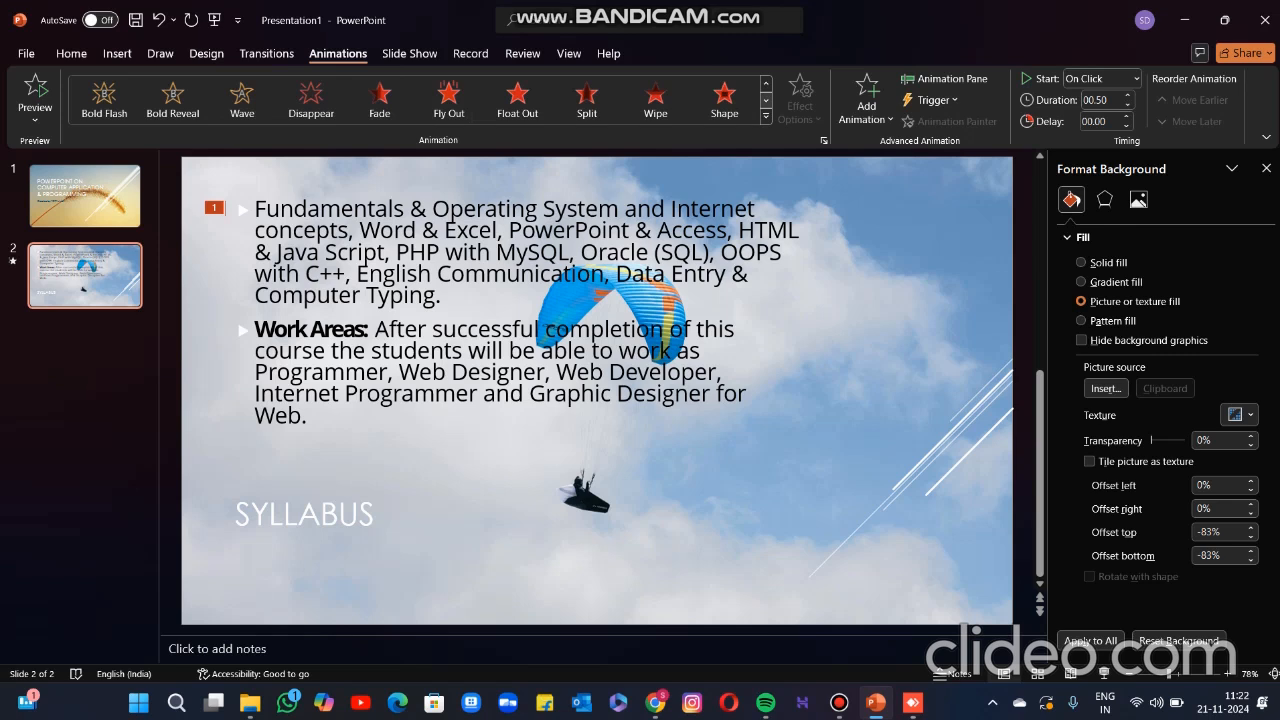
pyautogui.click(766, 100)
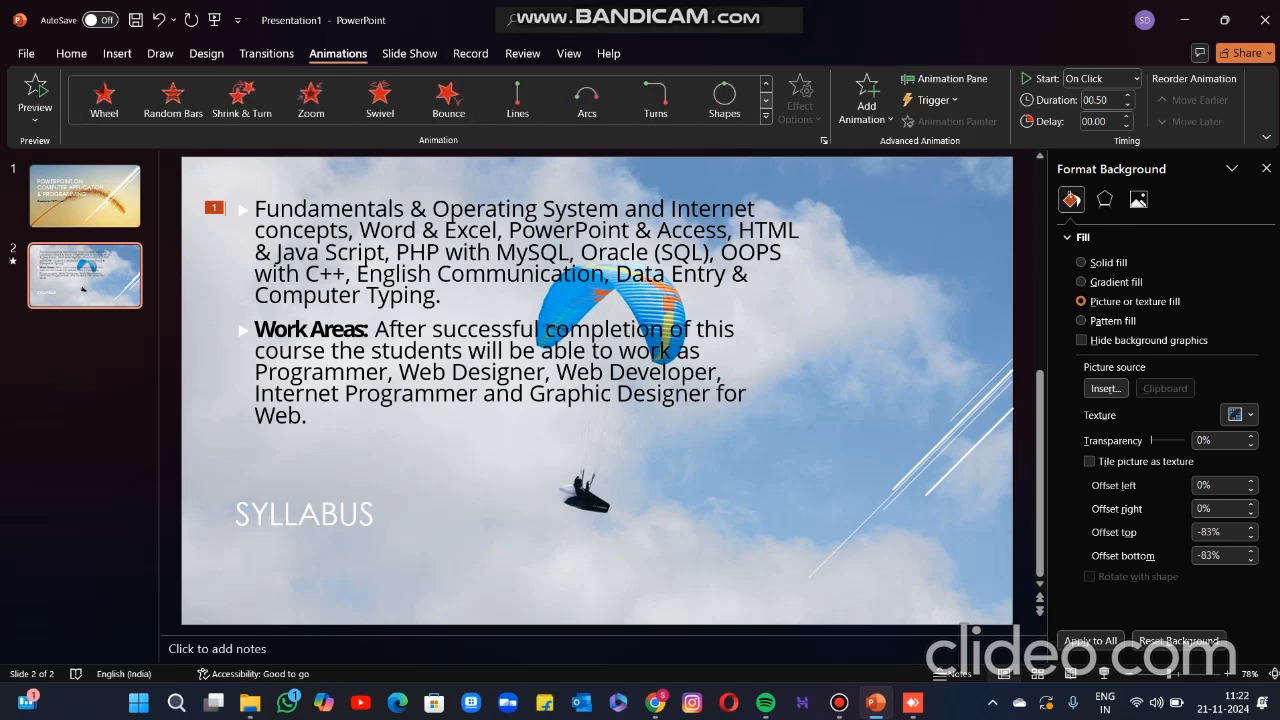
pyautogui.click(766, 84)
pyautogui.click(766, 84)
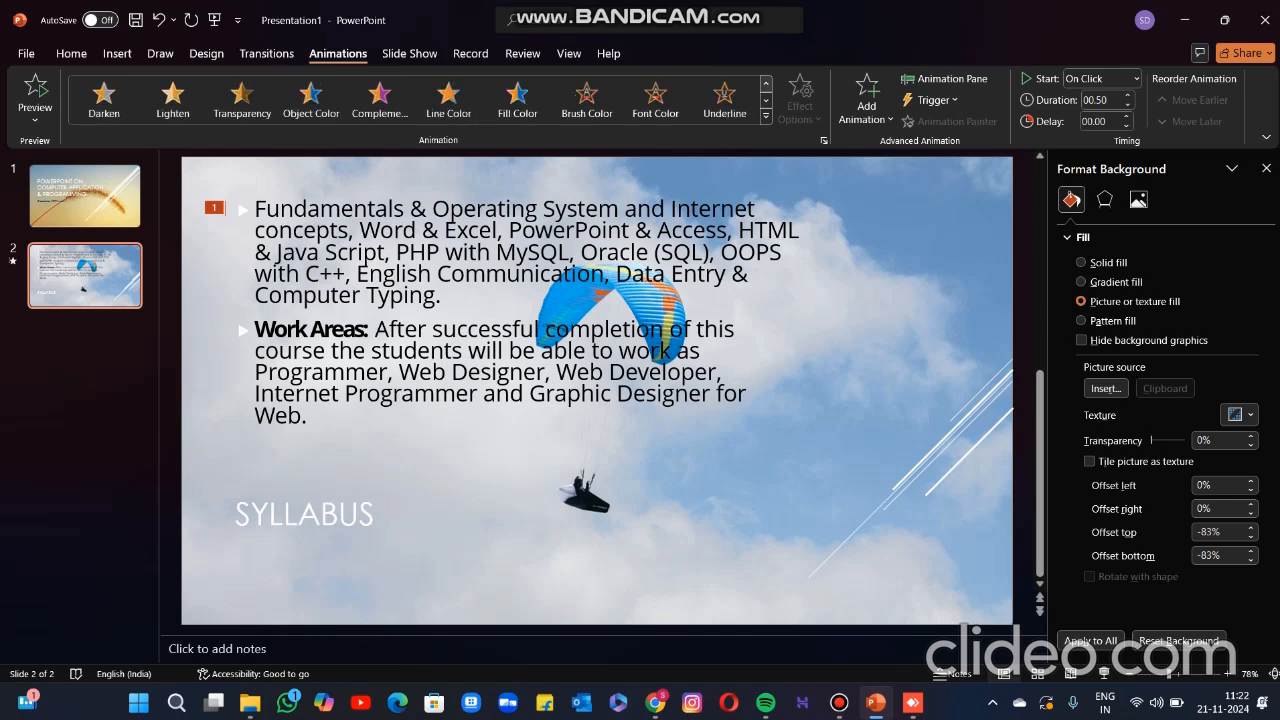
pyautogui.click(766, 84)
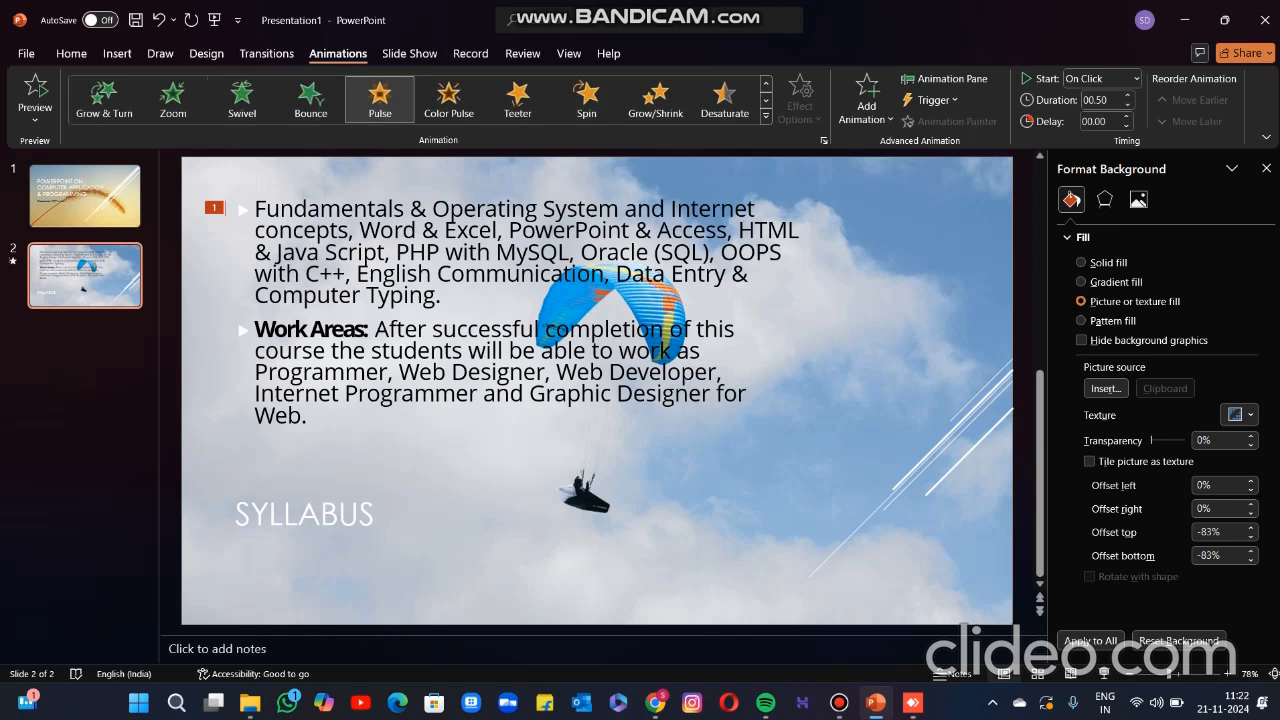
pyautogui.click(310, 100)
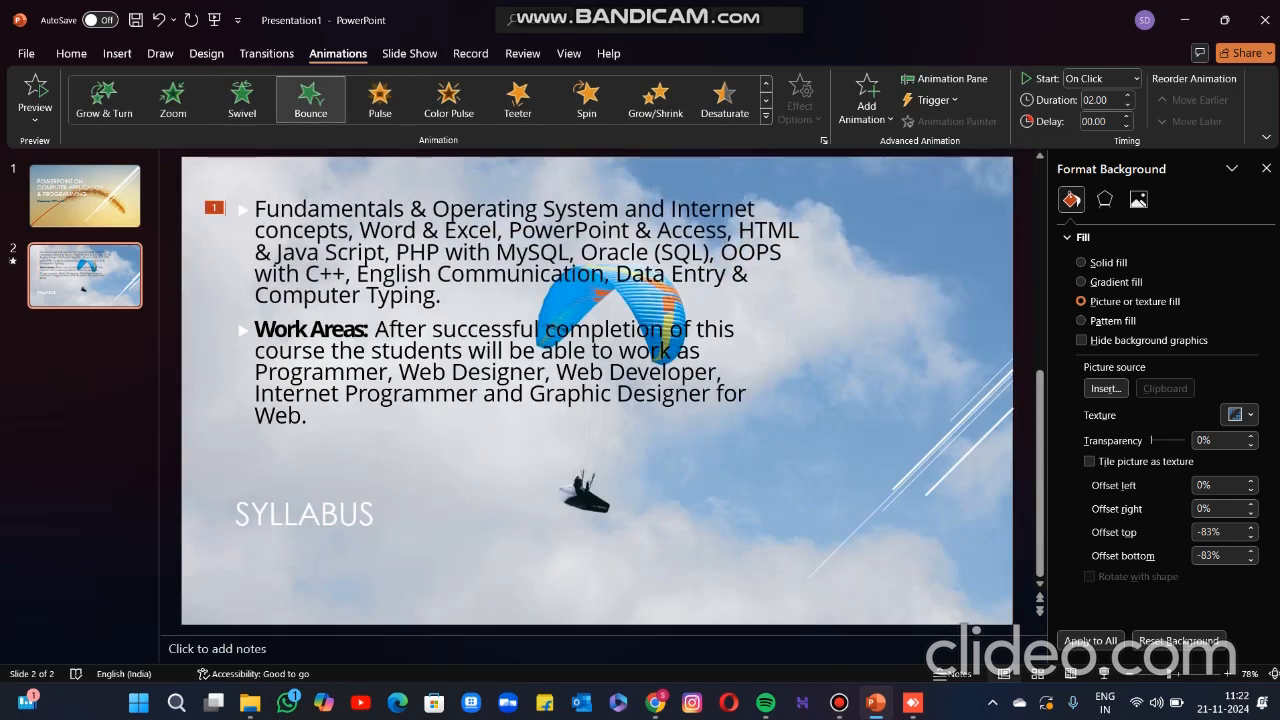
pyautogui.click(839, 702)
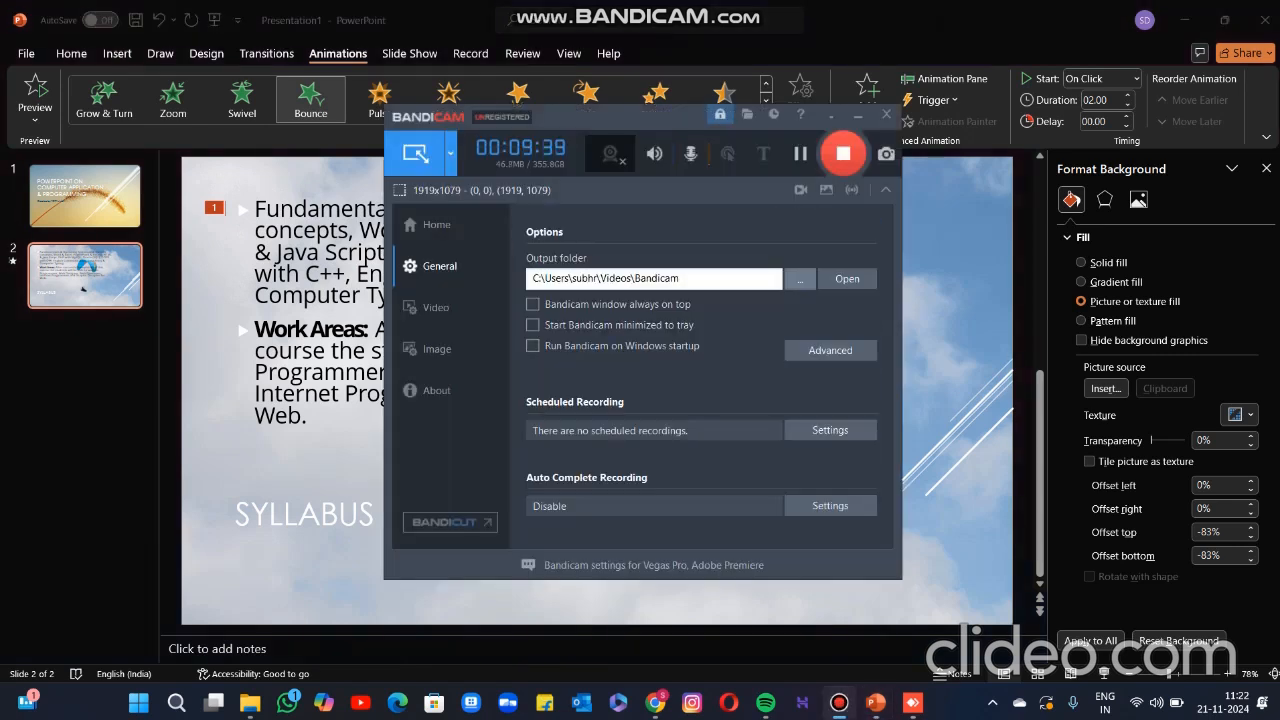
pyautogui.click(858, 115)
# - Apply the Fly In animation to the "Work Areas" paragraph in slide 2's content
pyautogui.click(308, 415)
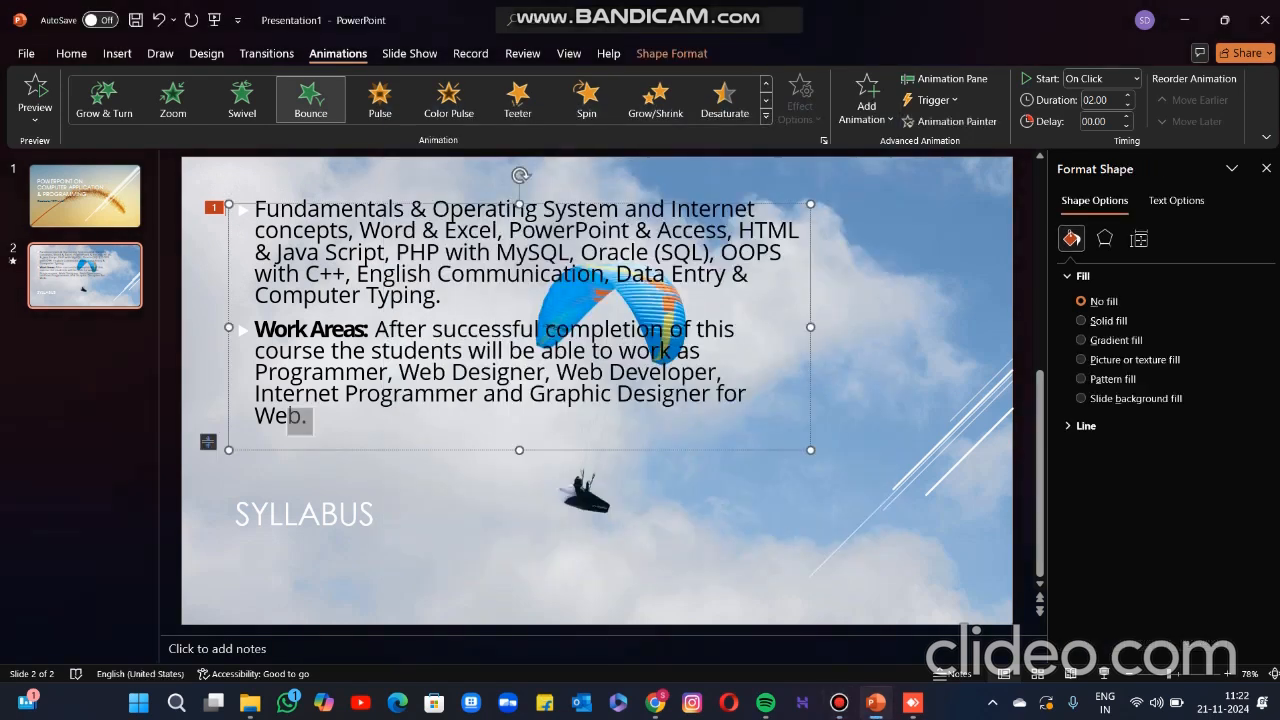
pyautogui.moveTo(308, 415); pyautogui.dragTo(255, 329)
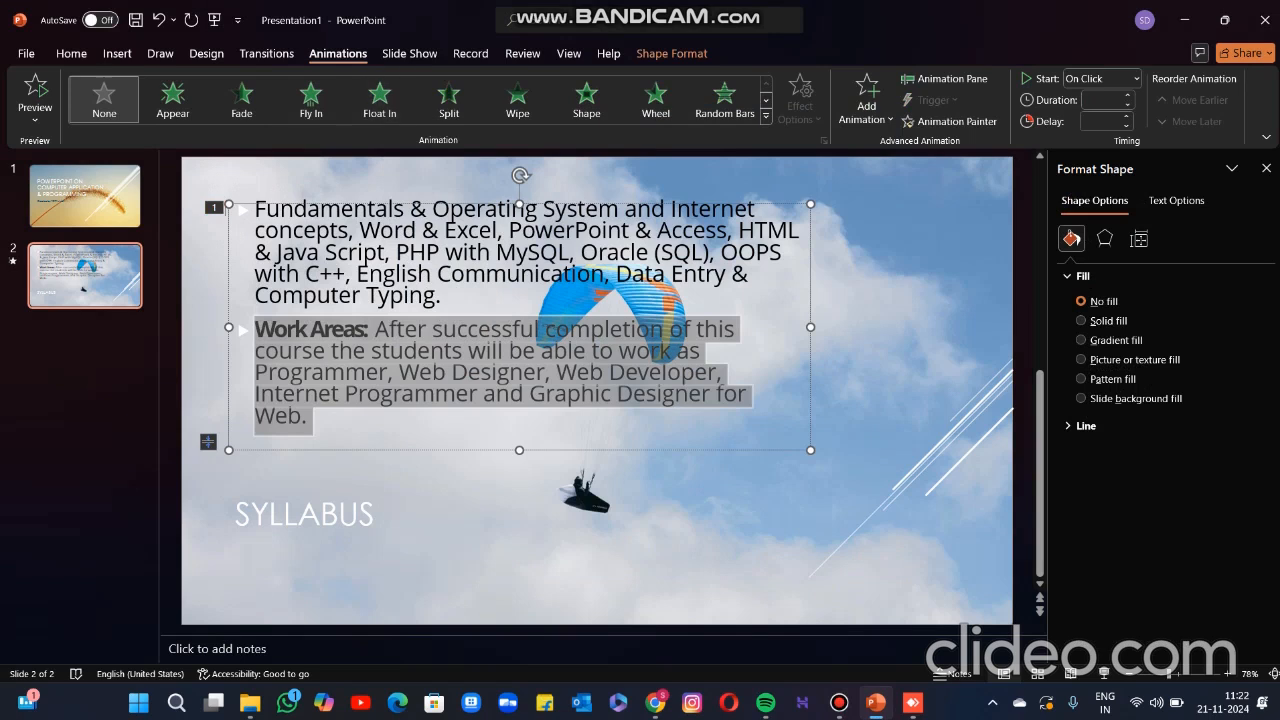
pyautogui.click(311, 95)
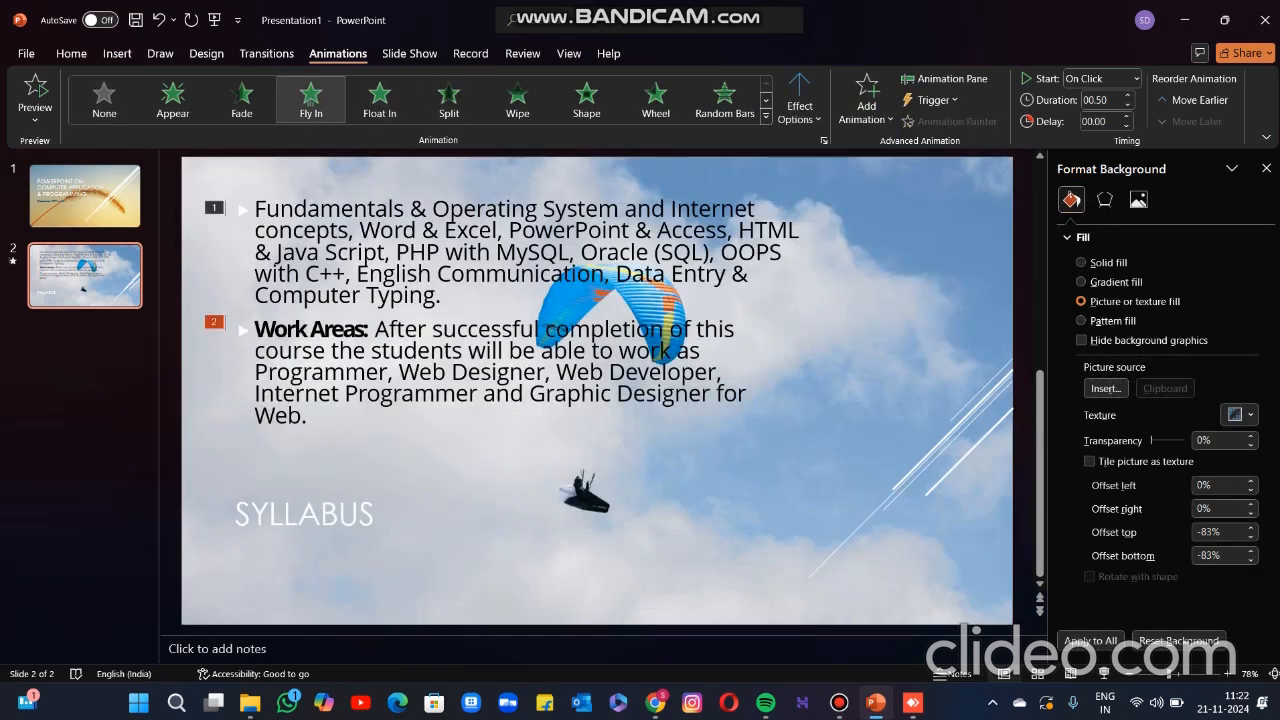
# - Play the slide show from slide 1 to review both slides and their animations
pyautogui.click(85, 195)
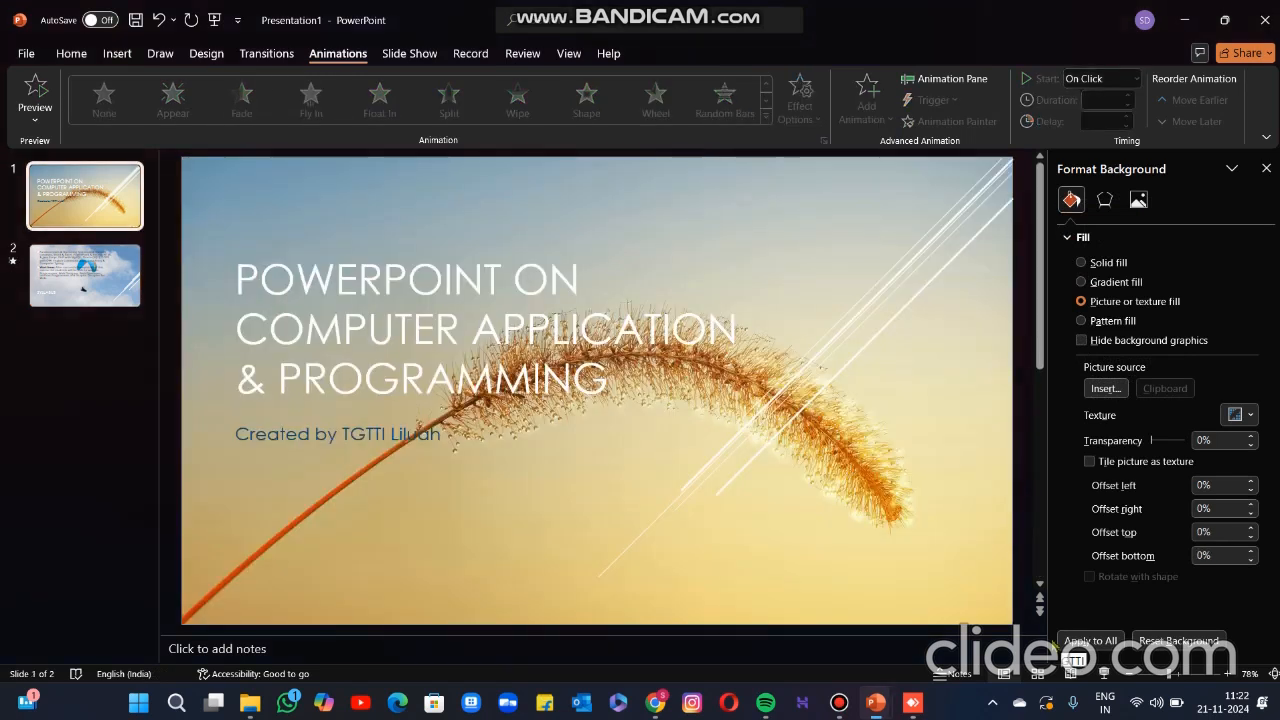
pyautogui.press('F5')
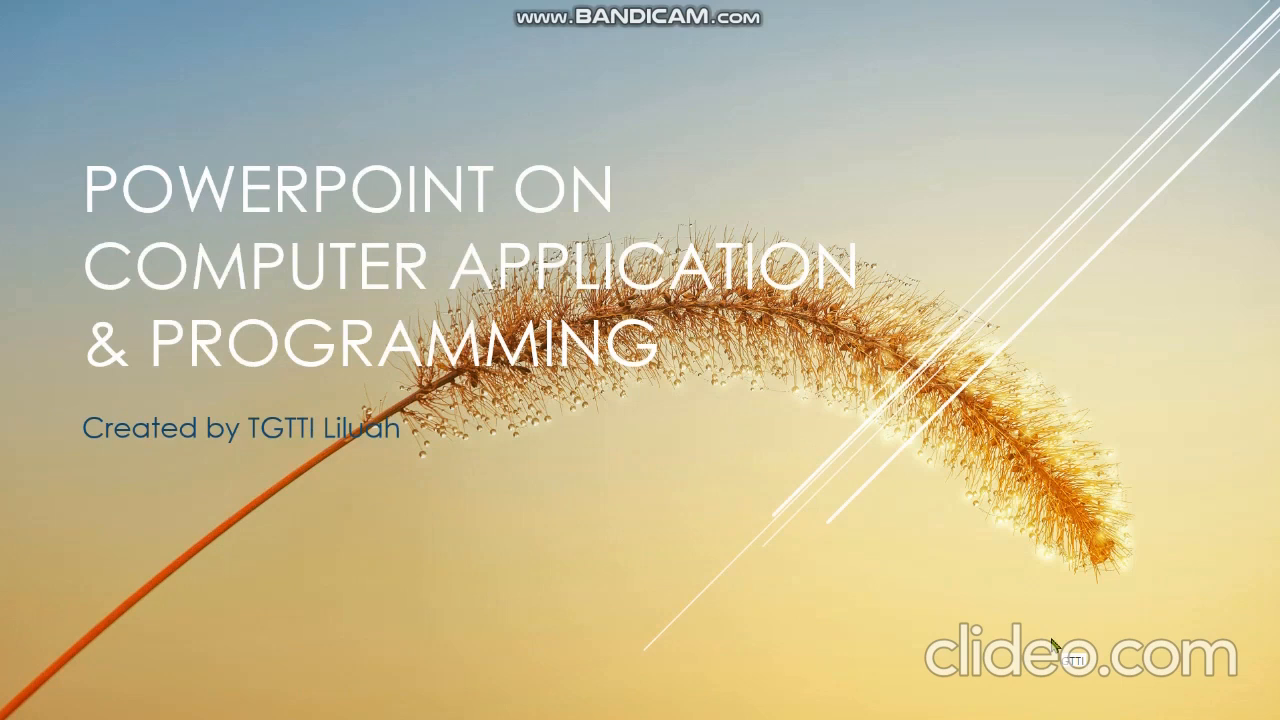
pyautogui.click(1052, 646)
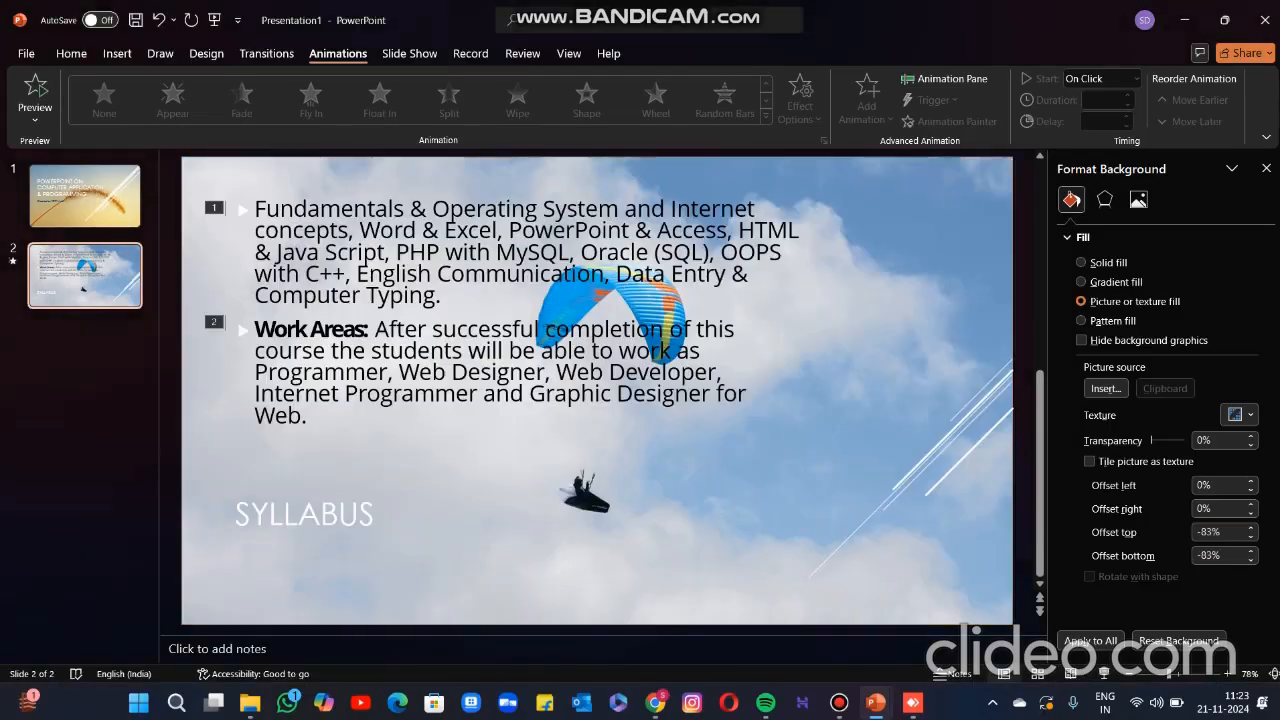
pyautogui.click(839, 703)
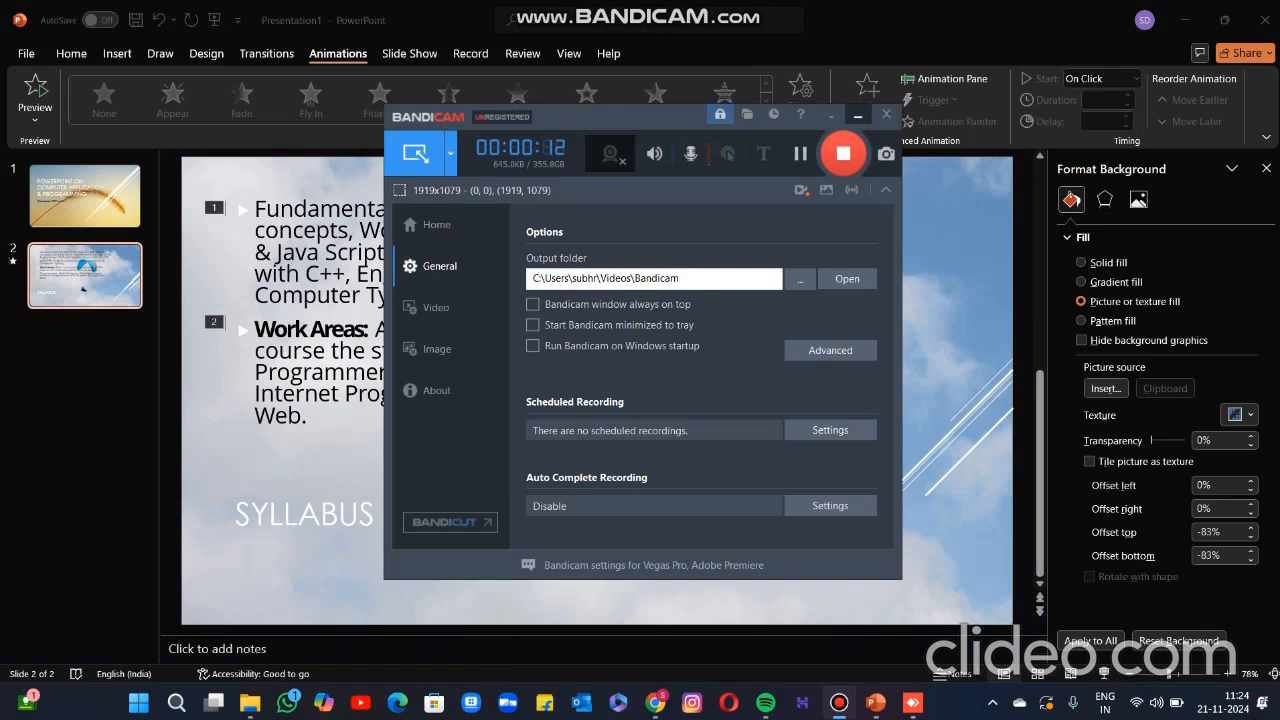
pyautogui.click(857, 114)
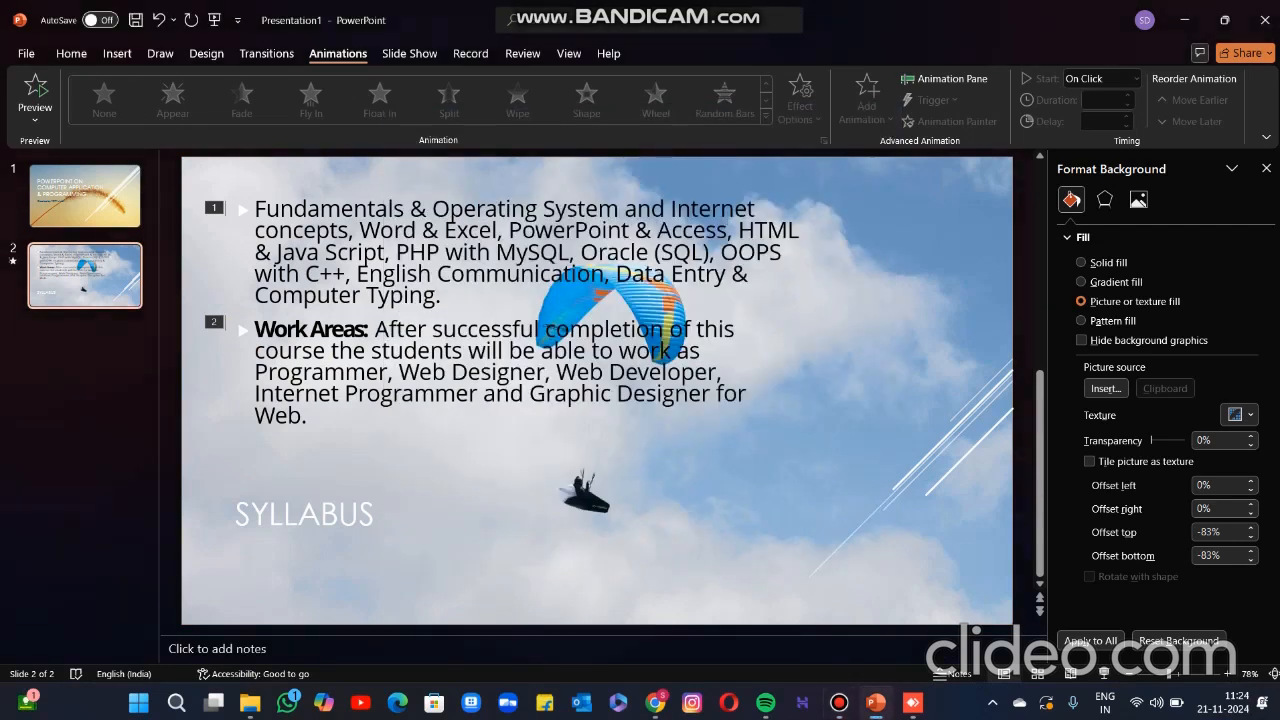
pyautogui.click(85, 196)
pyautogui.click(85, 276)
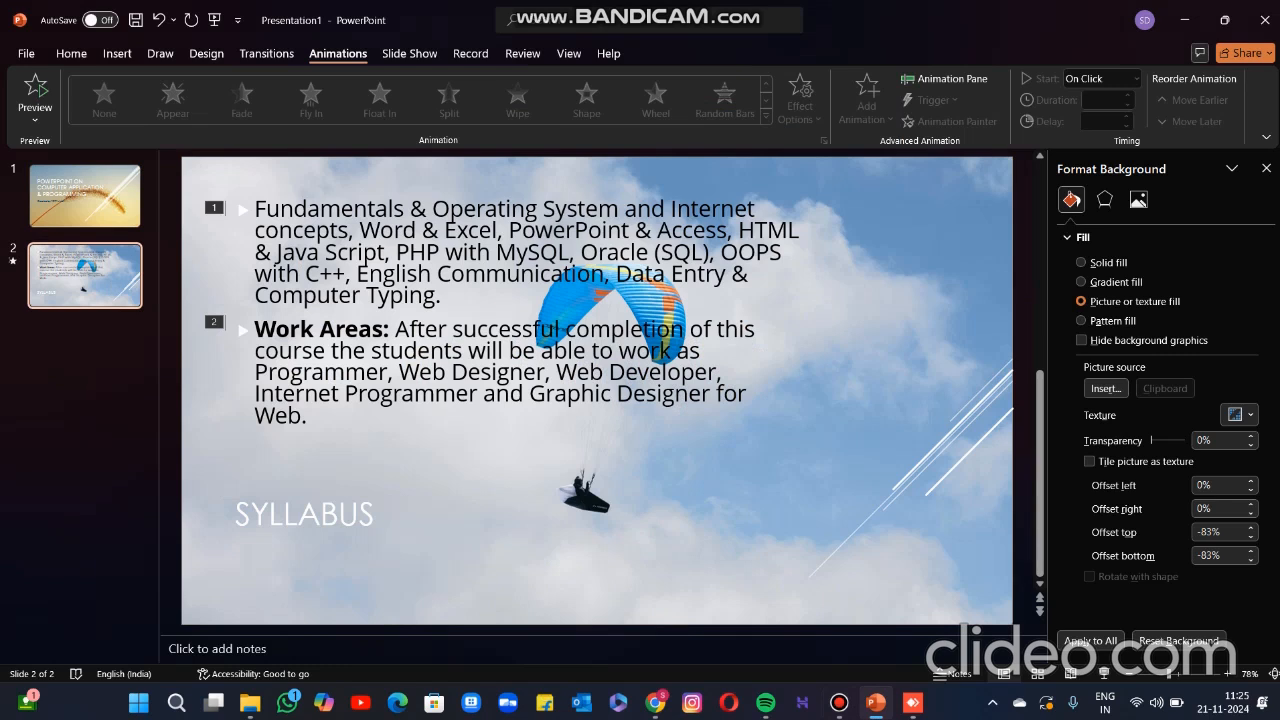
pyautogui.click(338, 514)
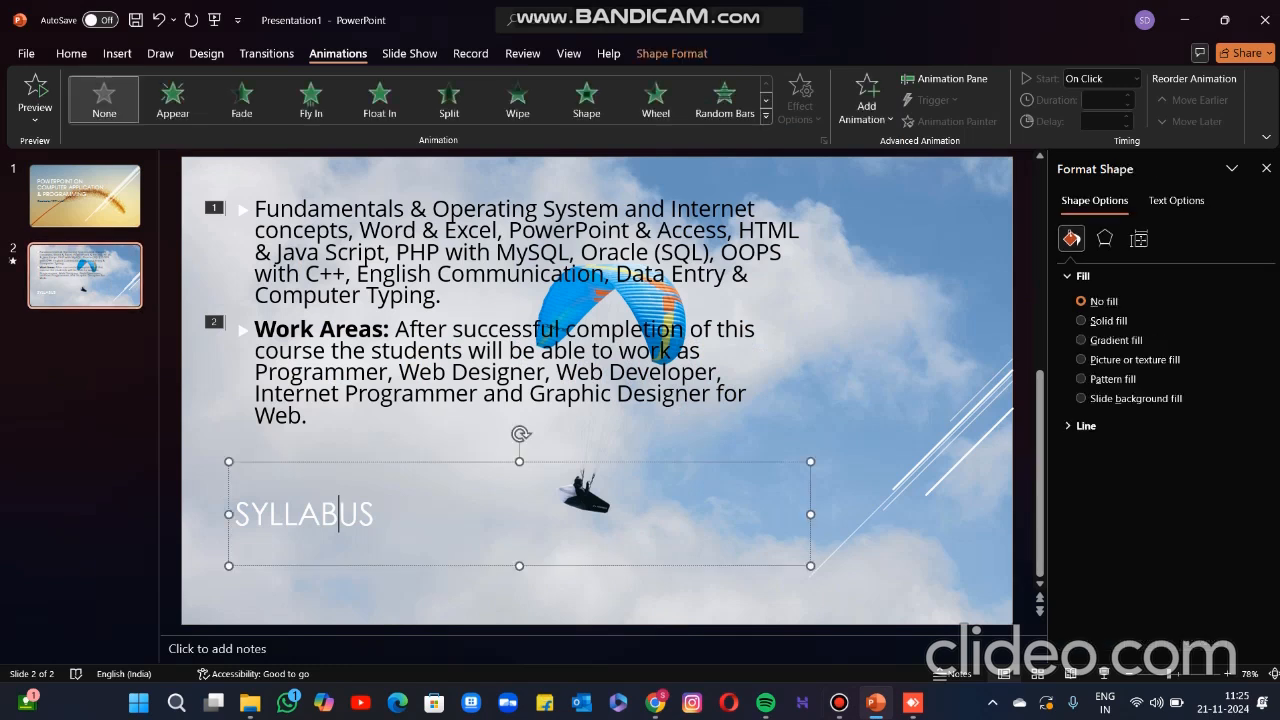
pyautogui.click(526, 252)
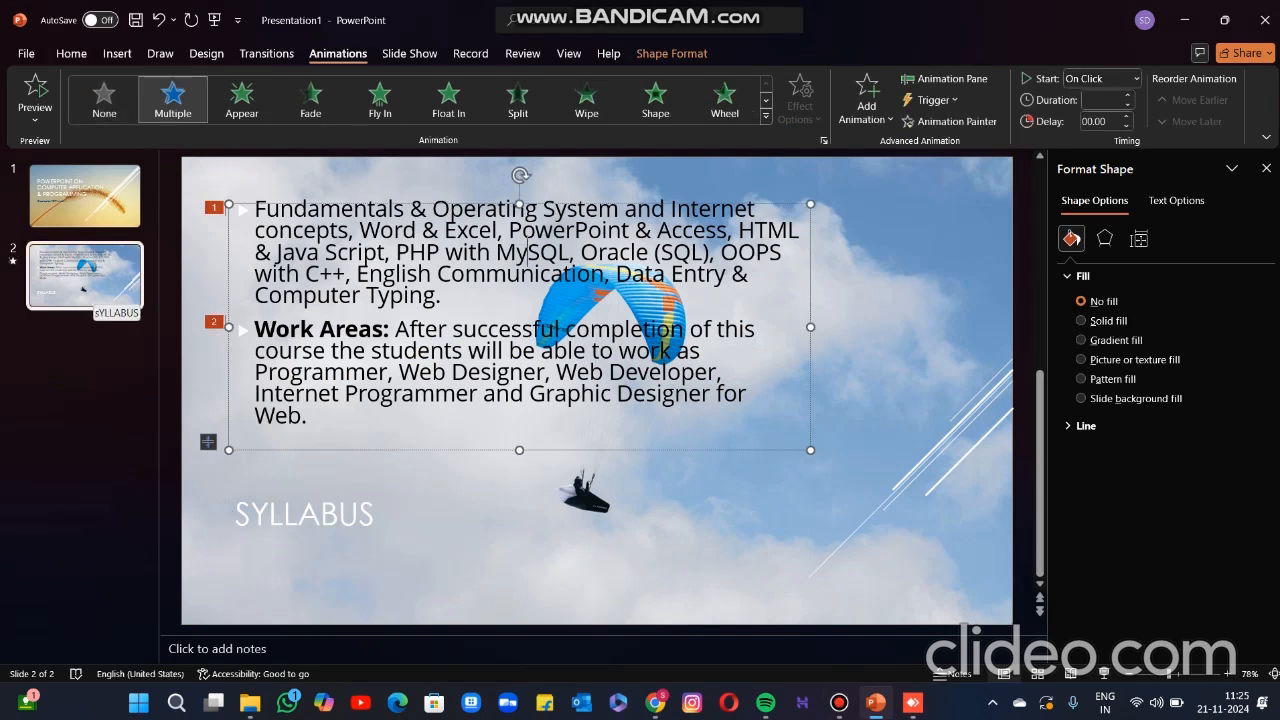
# - Add a new slide after the Syllabus slide
pyautogui.click(85, 276)
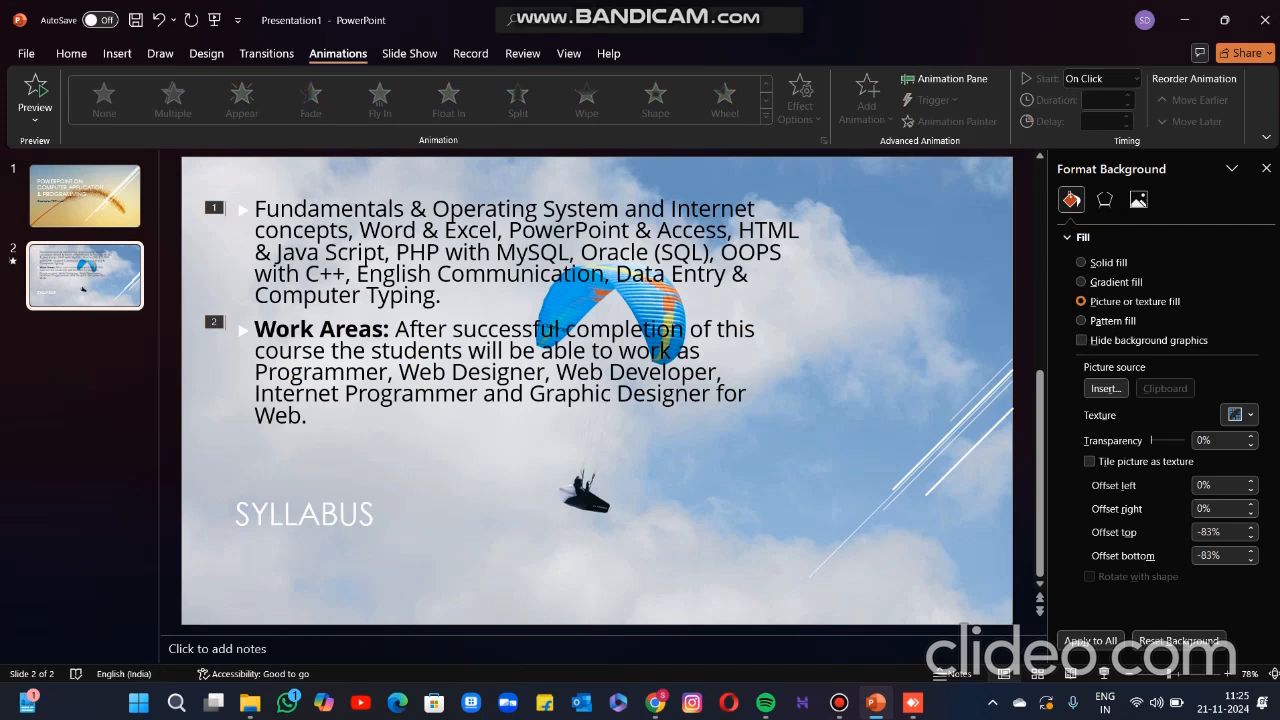
pyautogui.hotkey('ctrl', 'm')
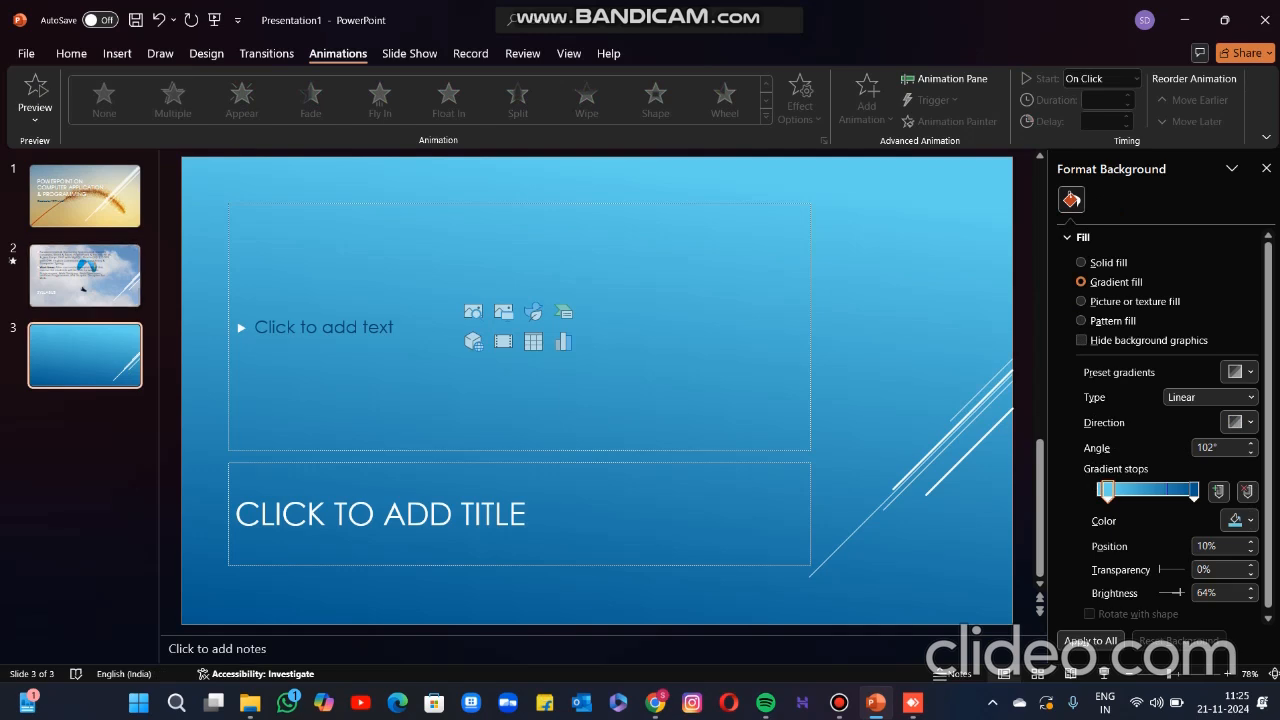
# - Switch to the George Telegraph course page in Chrome, dismiss its Enquire Now form, and return to PowerPoint
pyautogui.click(655, 702)
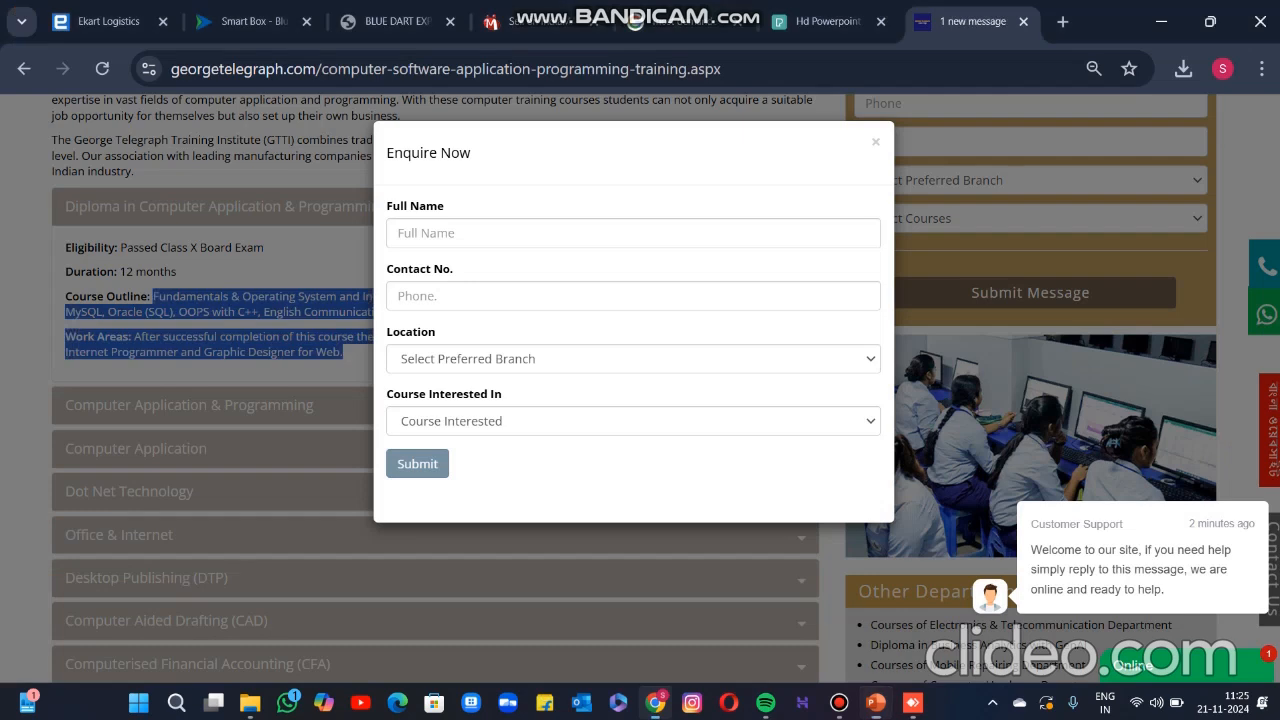
pyautogui.click(875, 141)
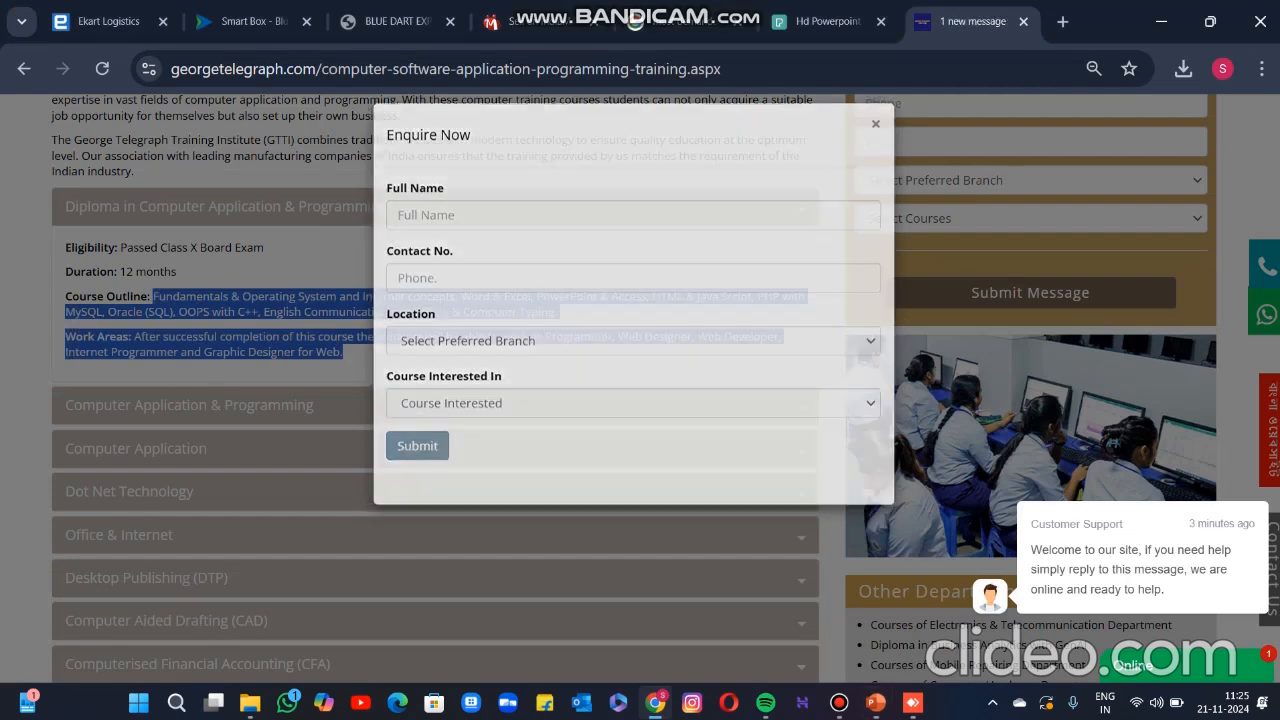
pyautogui.click(176, 272)
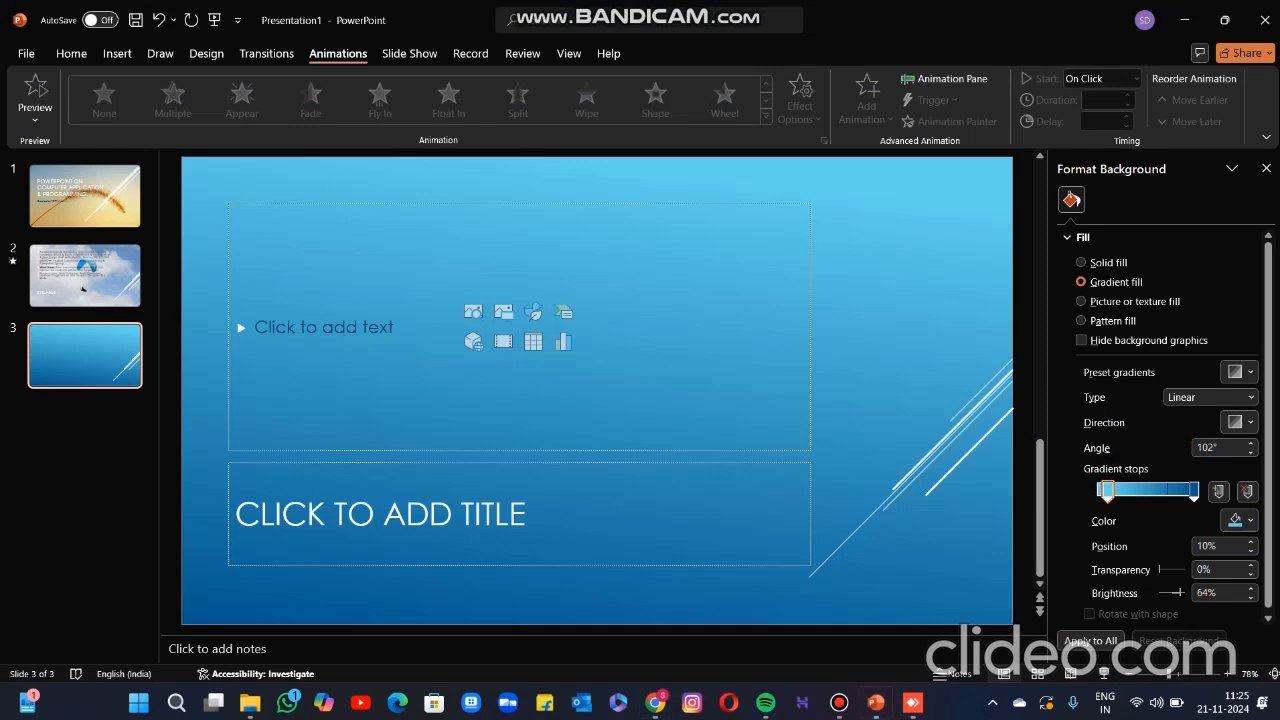
pyautogui.click(875, 703)
# - Move the entire "Work Areas" paragraph from slide 2 into slide 3's content placeholder
pyautogui.click(85, 276)
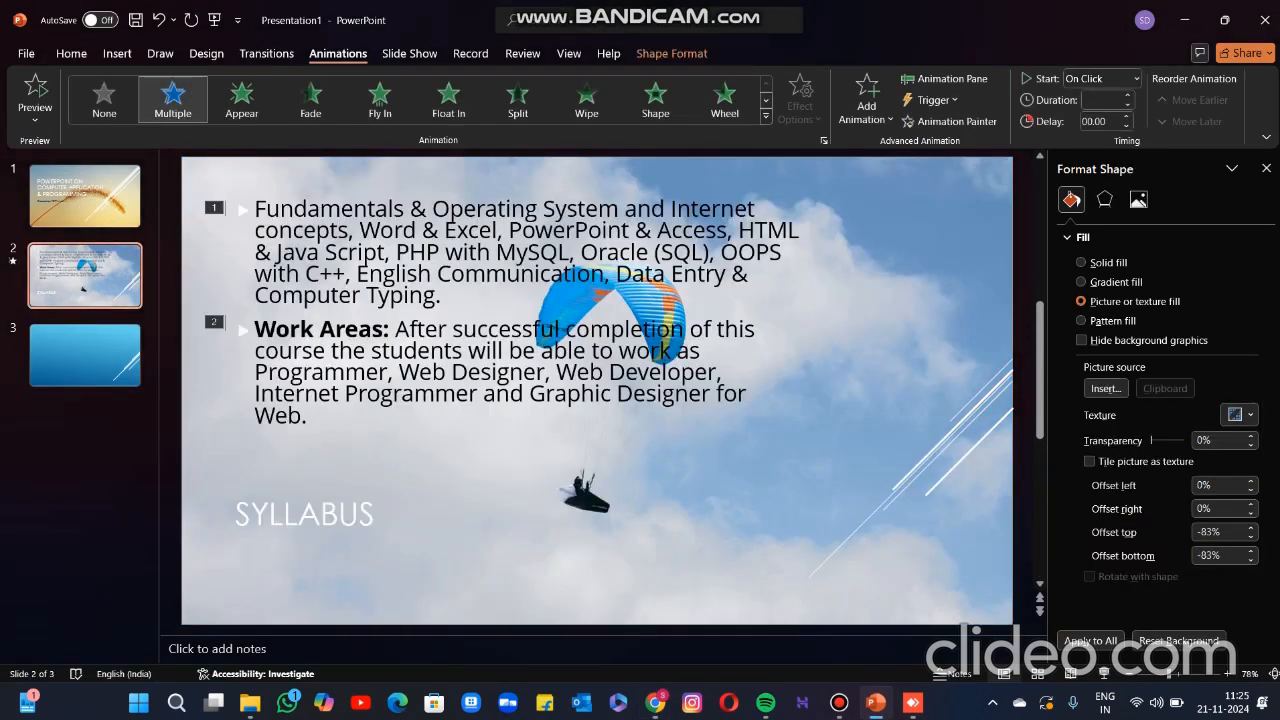
pyautogui.click(365, 351)
pyautogui.moveTo(255, 329); pyautogui.dragTo(314, 417)
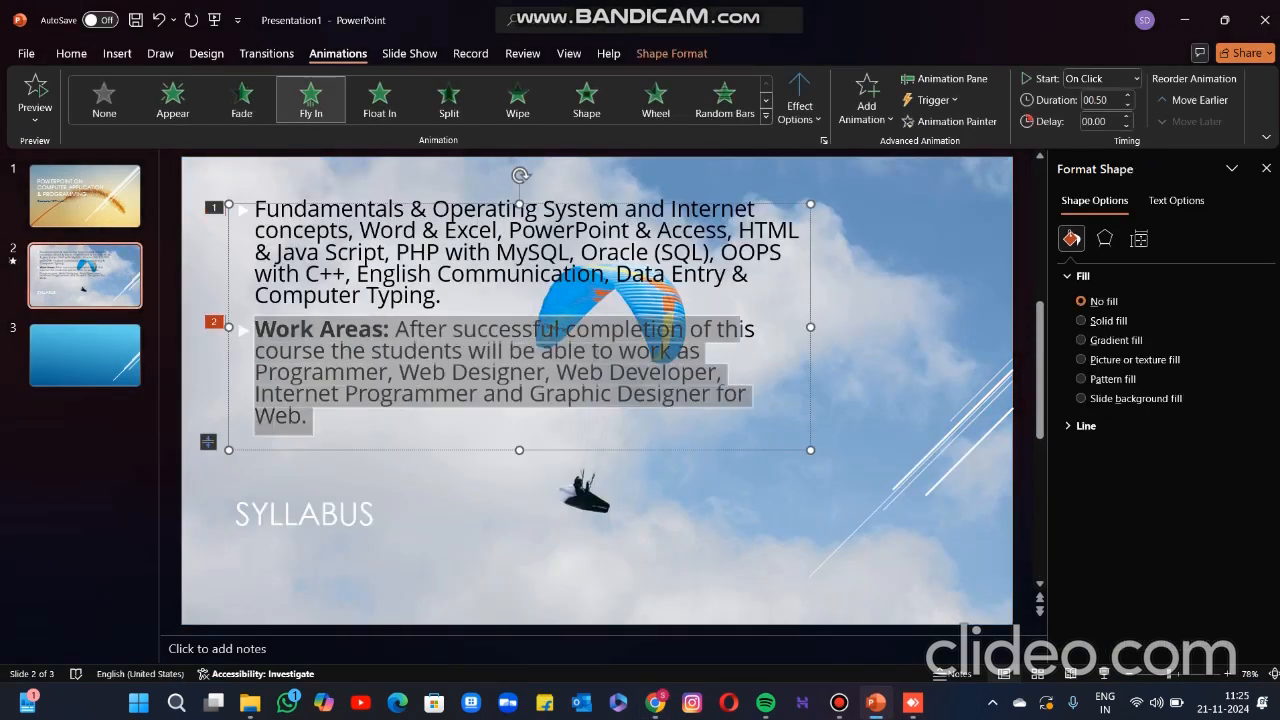
pyautogui.hotkey('ctrl', 'x')
pyautogui.click(85, 355)
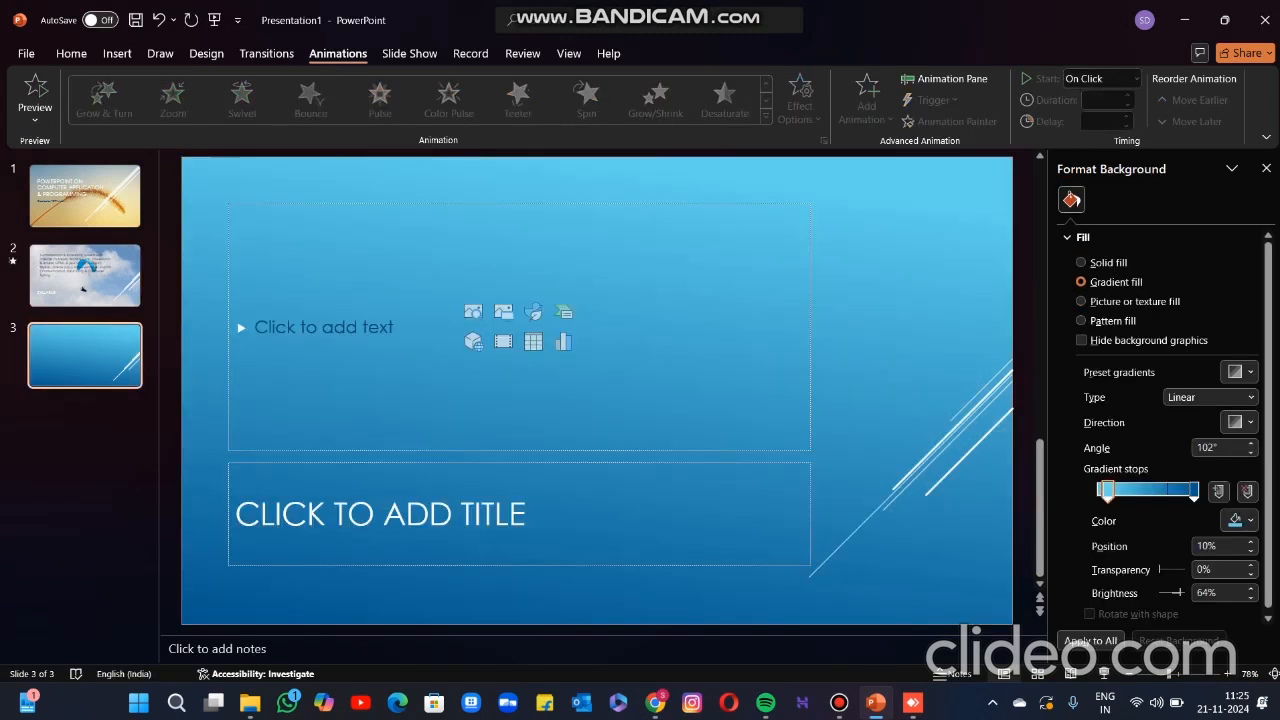
pyautogui.click(323, 328)
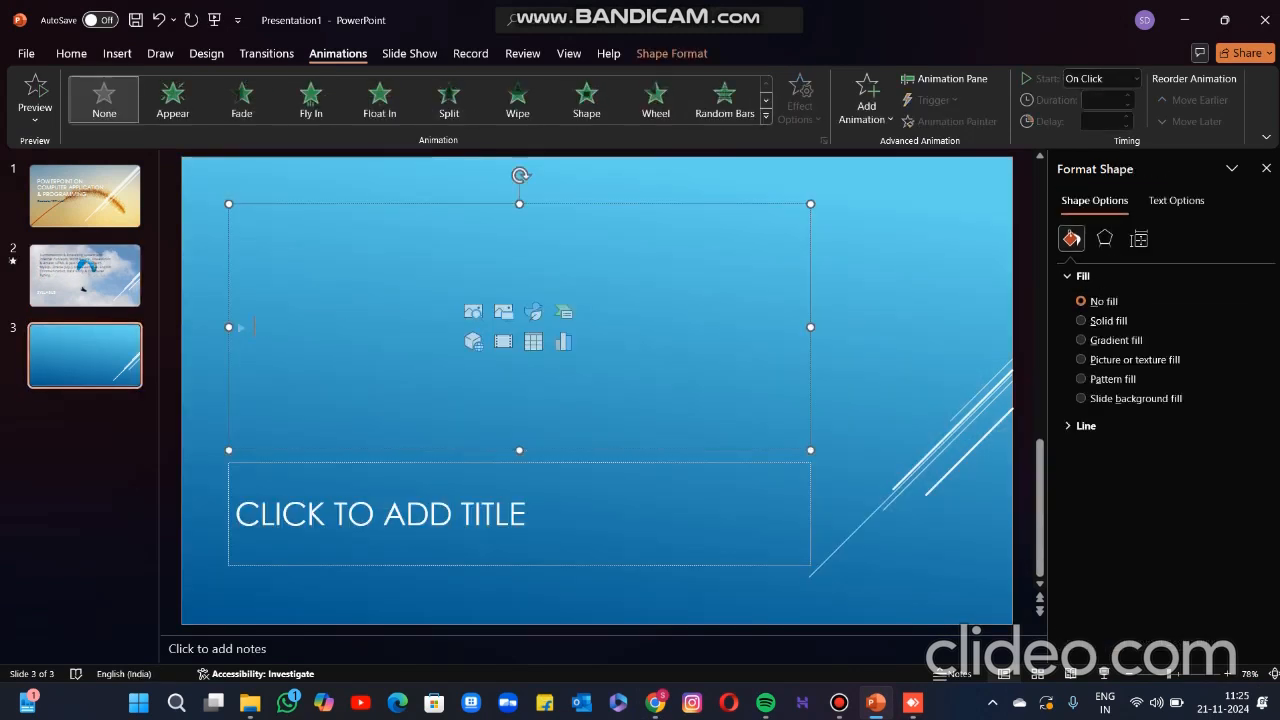
pyautogui.hotkey('ctrl', 'v')
# - Move the "Work Areas" heading from slide 3's content into its title without the colon, and return to slide 2
pyautogui.moveTo(363, 291); pyautogui.dragTo(255, 291)
pyautogui.hotkey('ctrl', 'x')
pyautogui.click(380, 514)
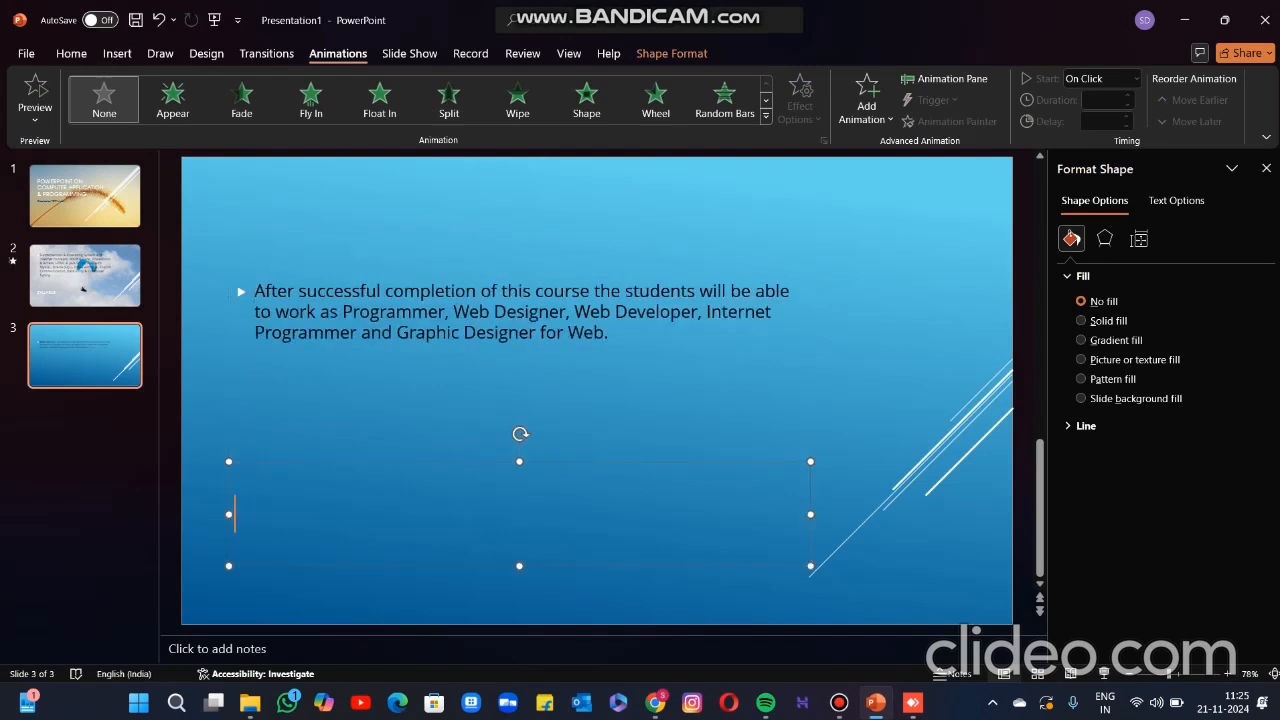
pyautogui.hotkey('ctrl', 'v')
pyautogui.press('BackSpace')
pyautogui.press('BackSpace')
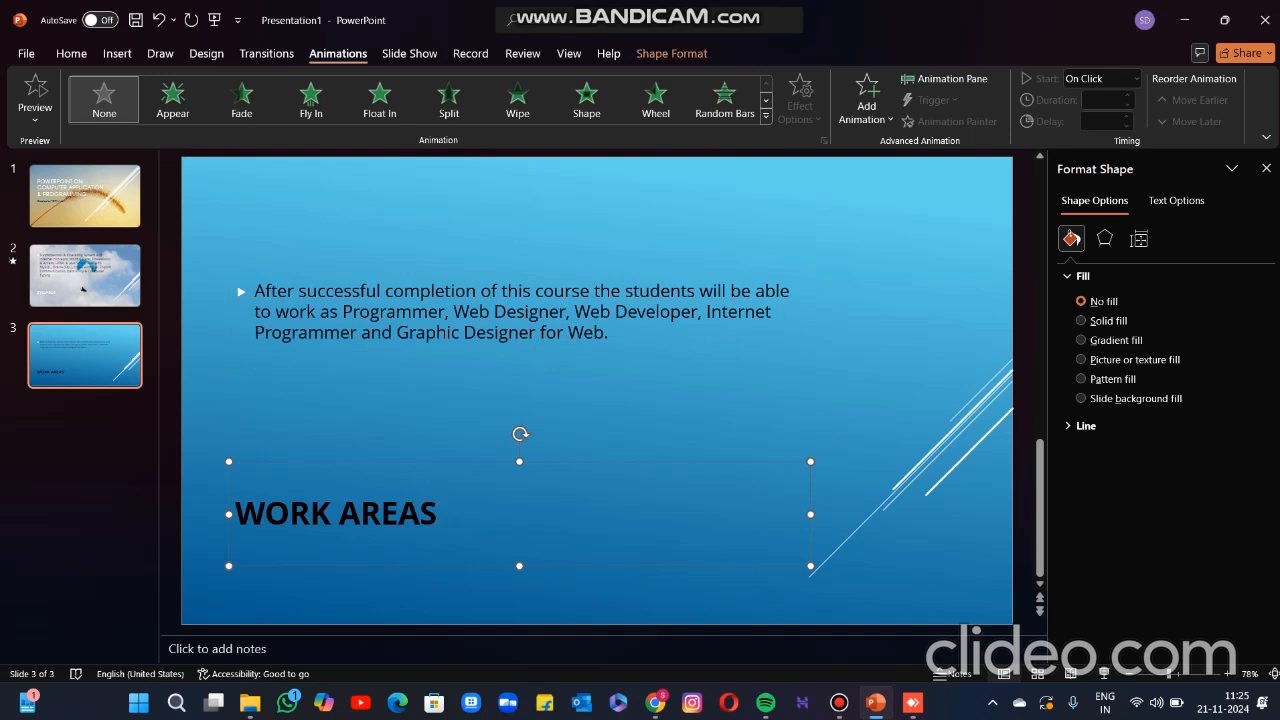
pyautogui.click(85, 275)
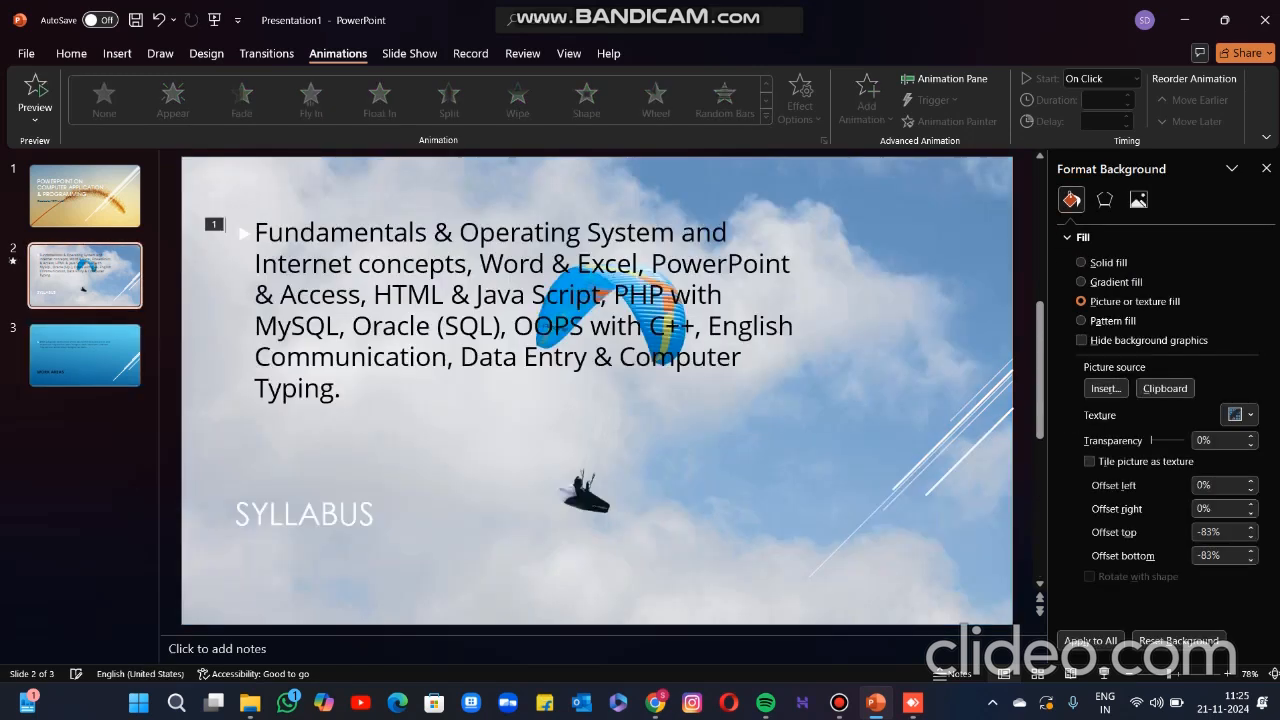